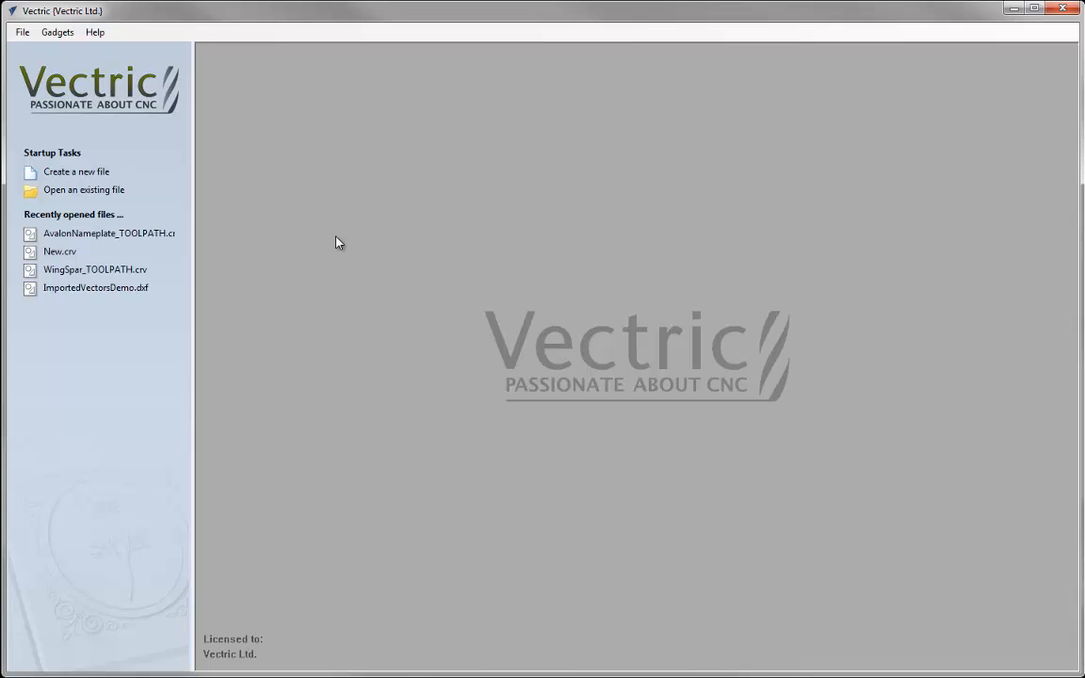
# Create a new job 10 inches wide and 10 inches high with a material thickness of 0.75 inches
pyautogui.click(91, 174)
pyautogui.write('10')
pyautogui.press('Tab')
pyautogui.write('10')
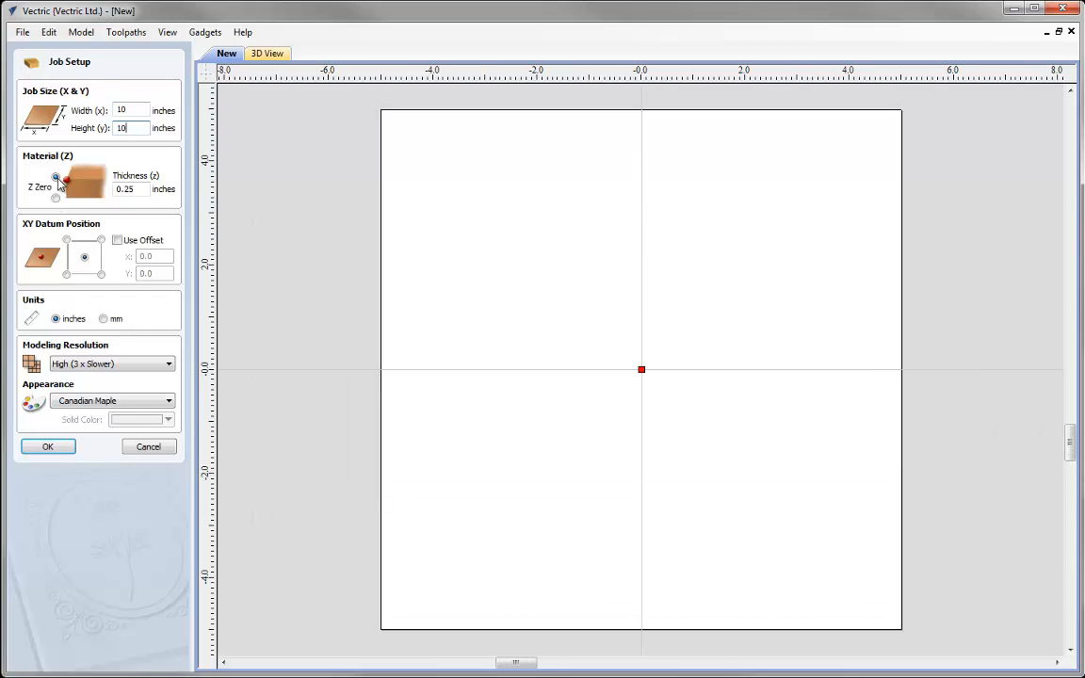
pyautogui.moveTo(140, 192); pyautogui.dragTo(77, 192)
pyautogui.write('0.75')
# Place the XY datum at the material's lower-left corner, choose Standard (fastest) modeling resolution and accept the job setup
pyautogui.click(66, 274)
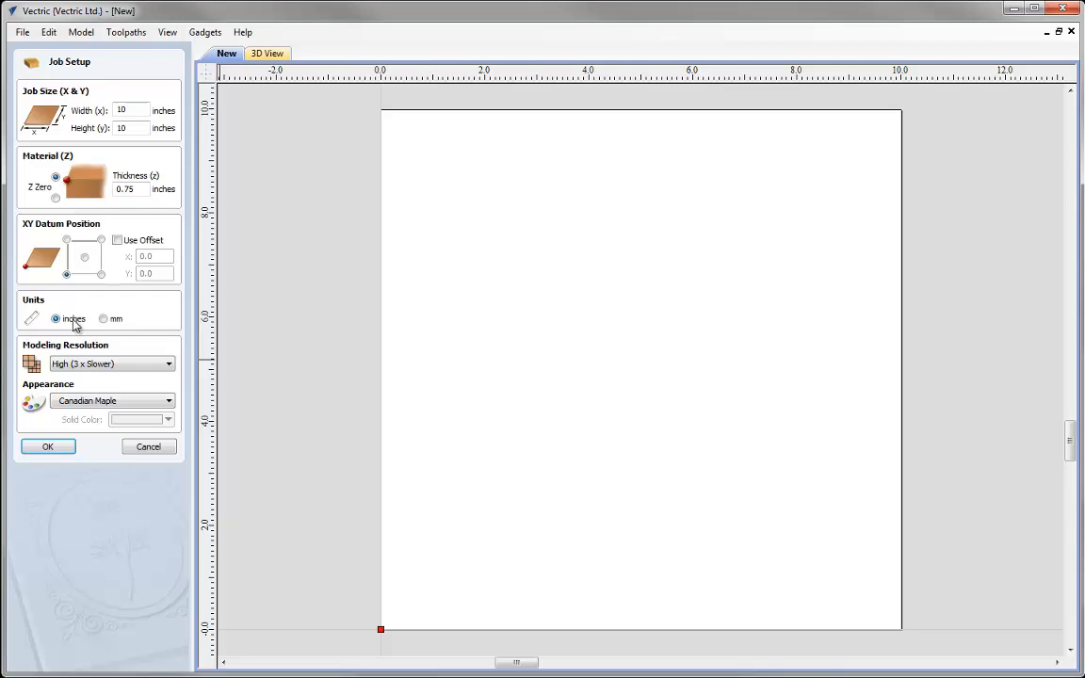
pyautogui.click(170, 366)
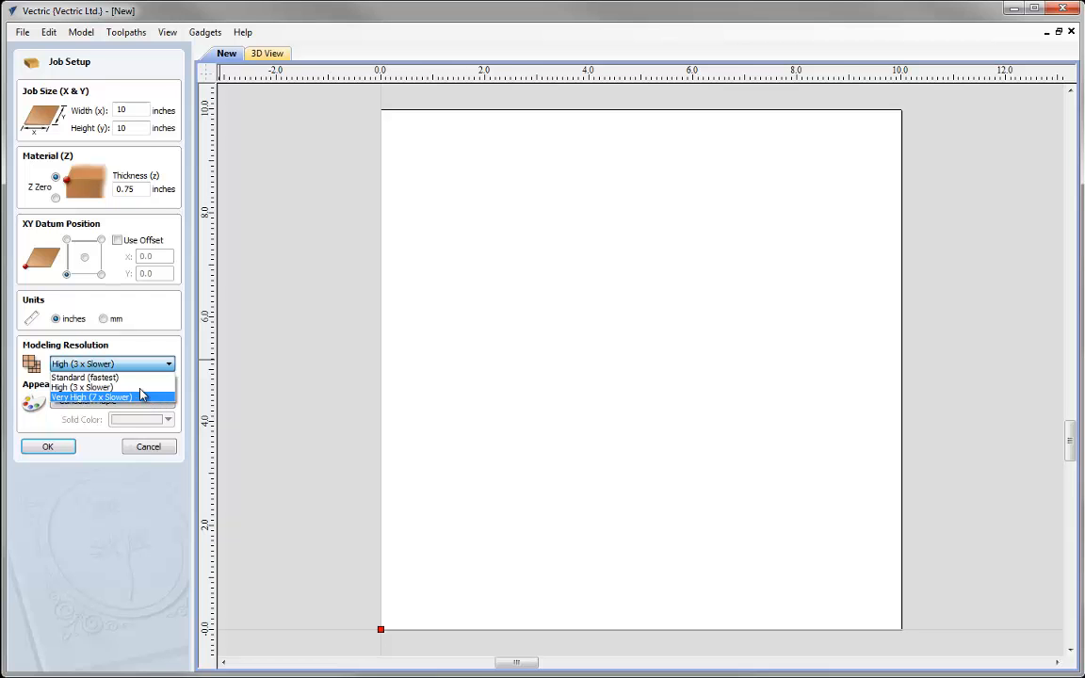
pyautogui.click(134, 378)
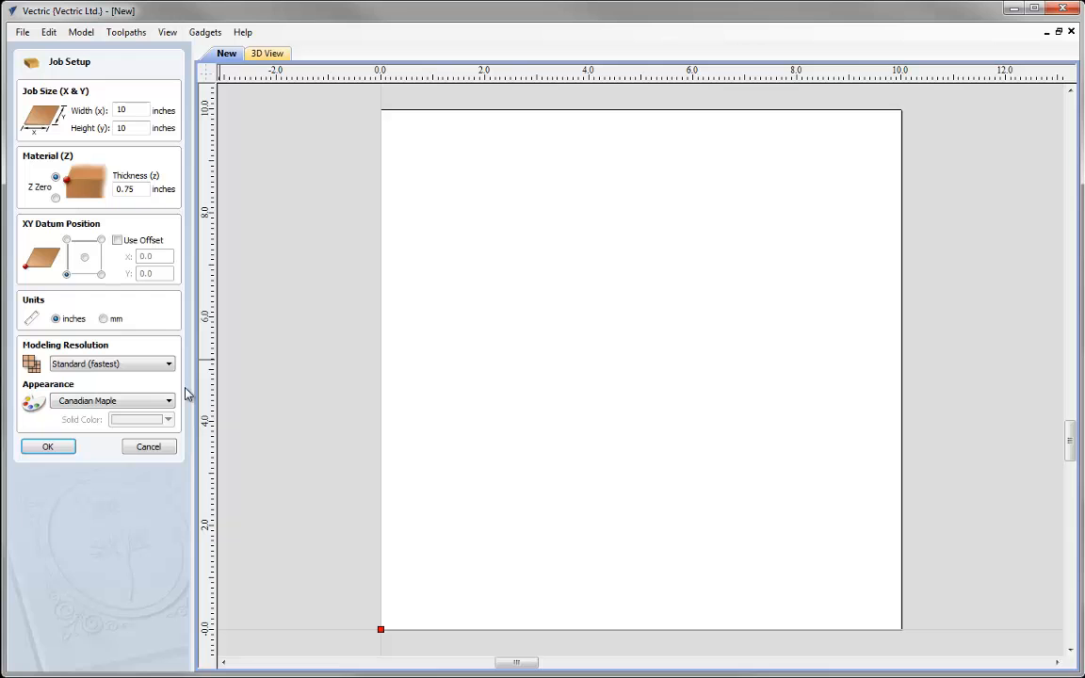
pyautogui.click(49, 449)
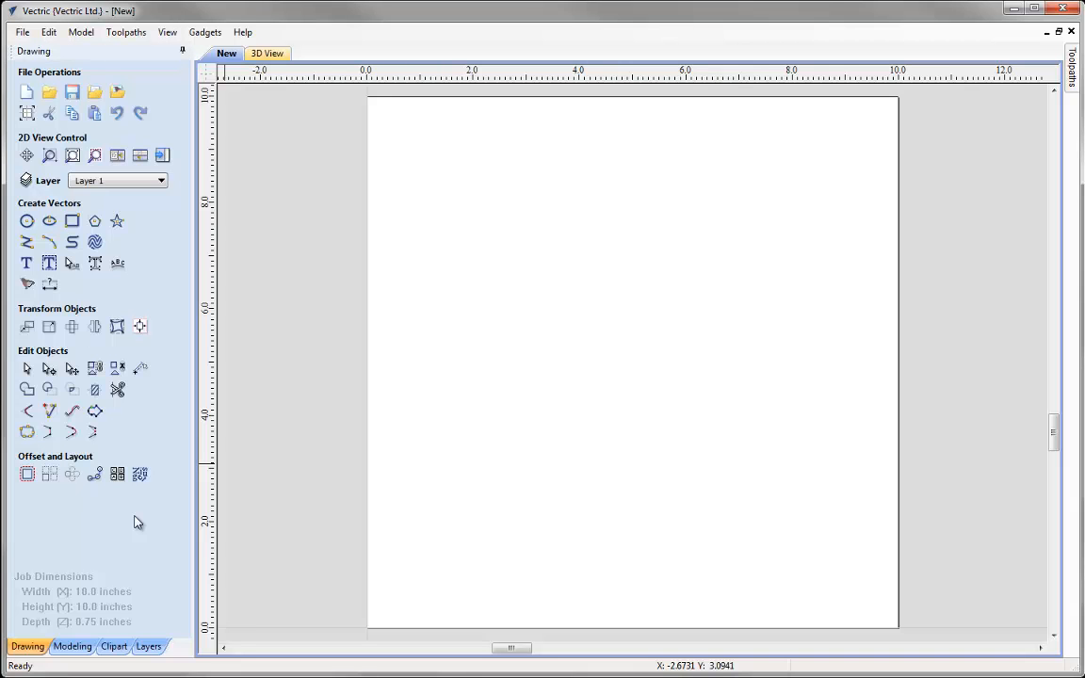
# Import the 3D model Magnolia_Flower-57649-A.v3m as a component
pyautogui.click(76, 647)
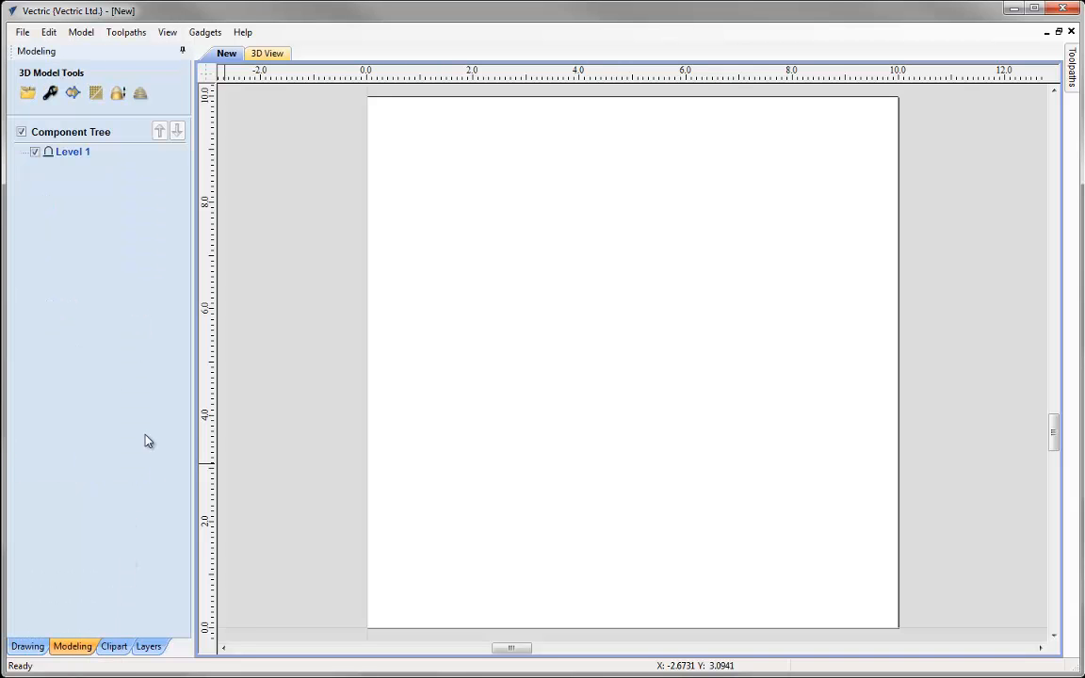
pyautogui.click(28, 96)
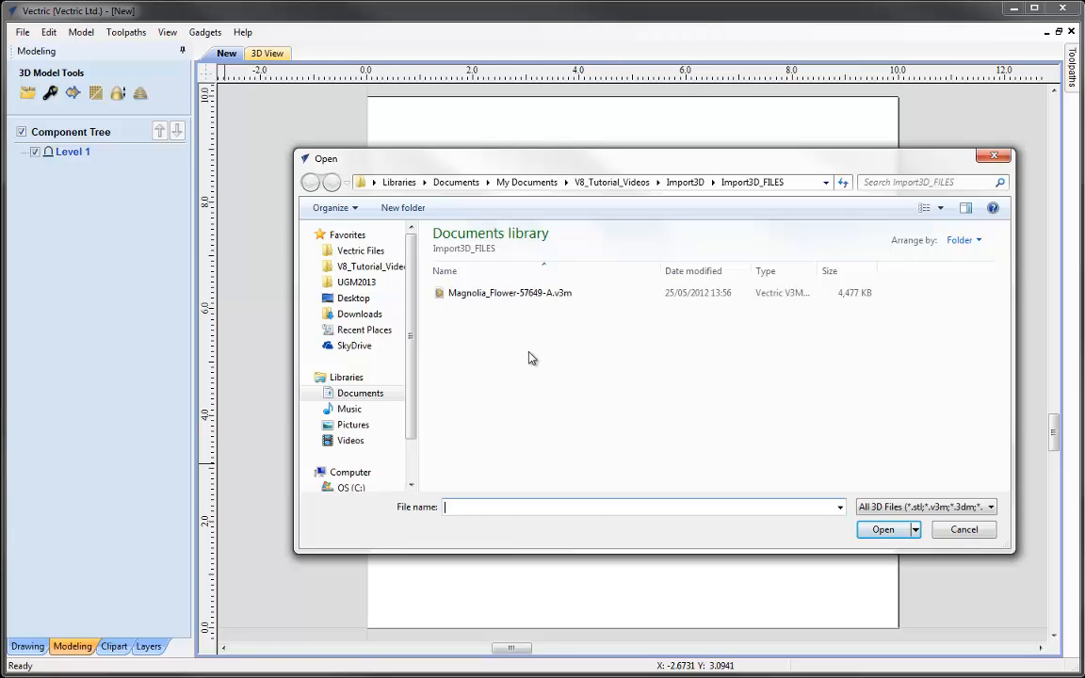
pyautogui.click(525, 295)
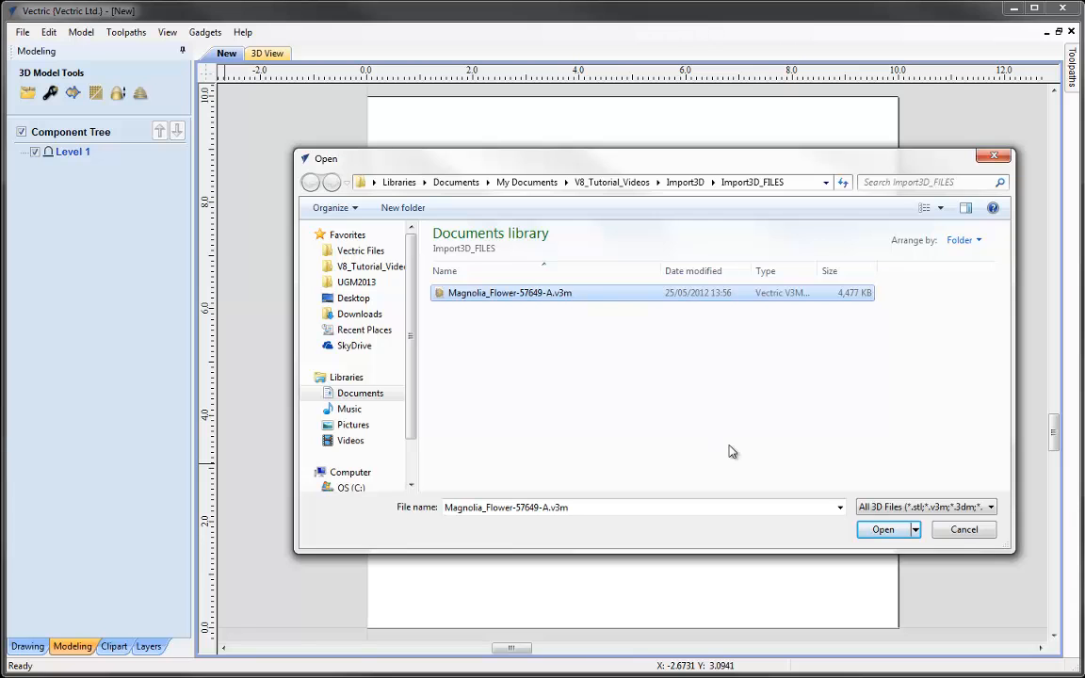
pyautogui.click(885, 531)
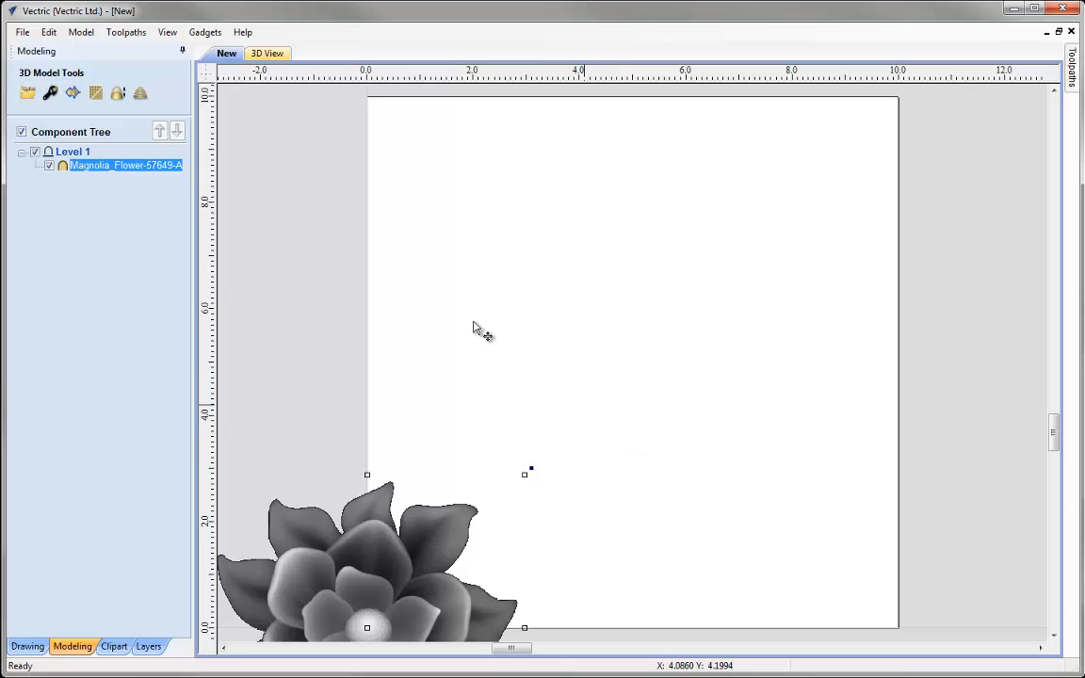
# Tile the 2D and 3D views vertically side by side and show the 3D model from an angle
pyautogui.click(168, 33)
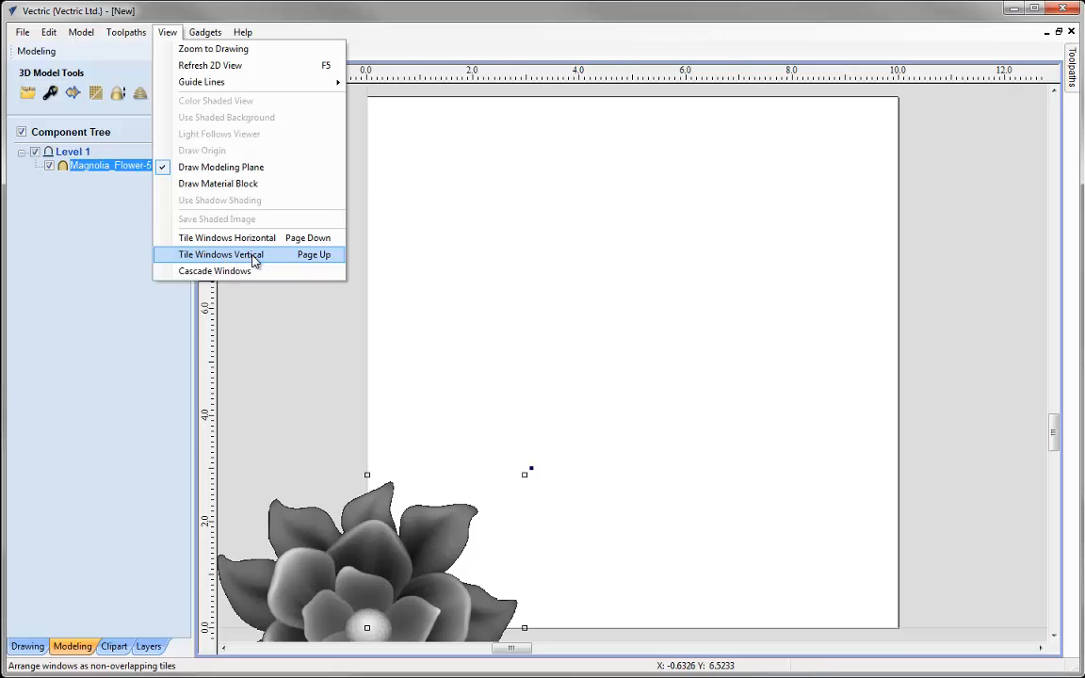
pyautogui.click(226, 255)
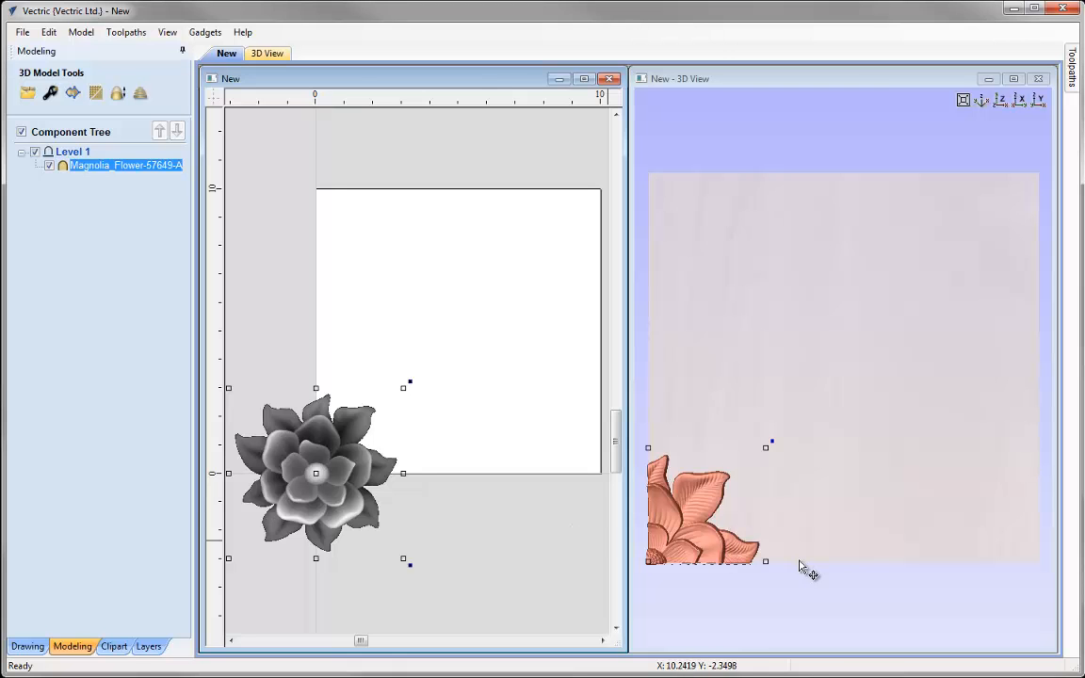
pyautogui.moveTo(800, 565); pyautogui.dragTo(912, 262)
pyautogui.click(979, 104)
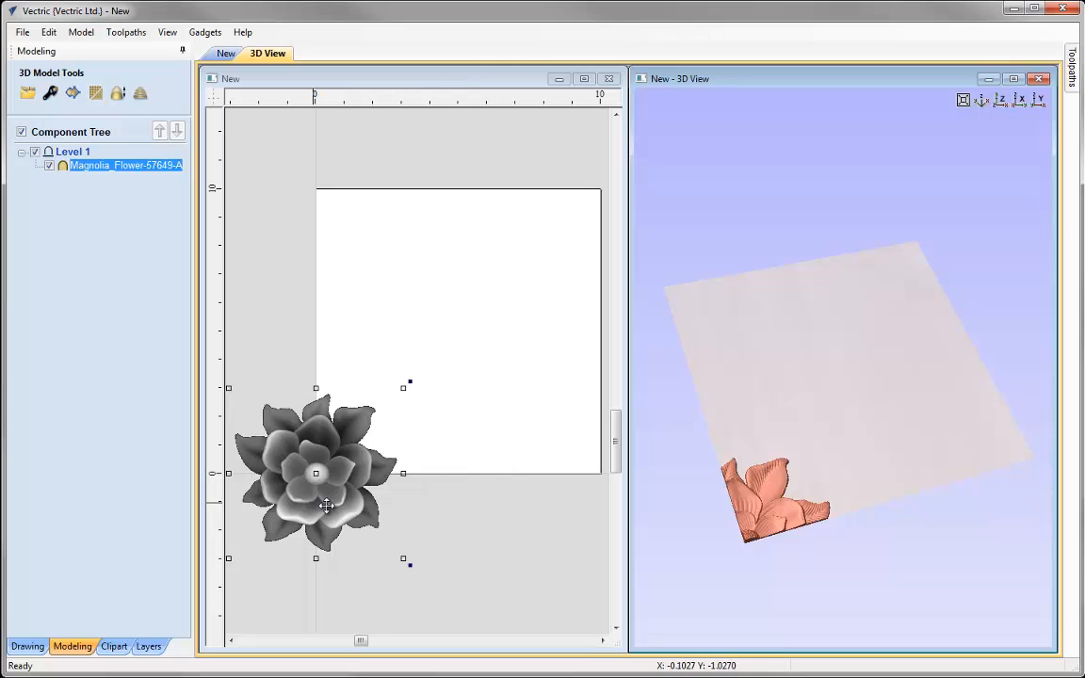
# Align the magnolia flower to the center of the material both horizontally and vertically, and deselect it
pyautogui.click(28, 645)
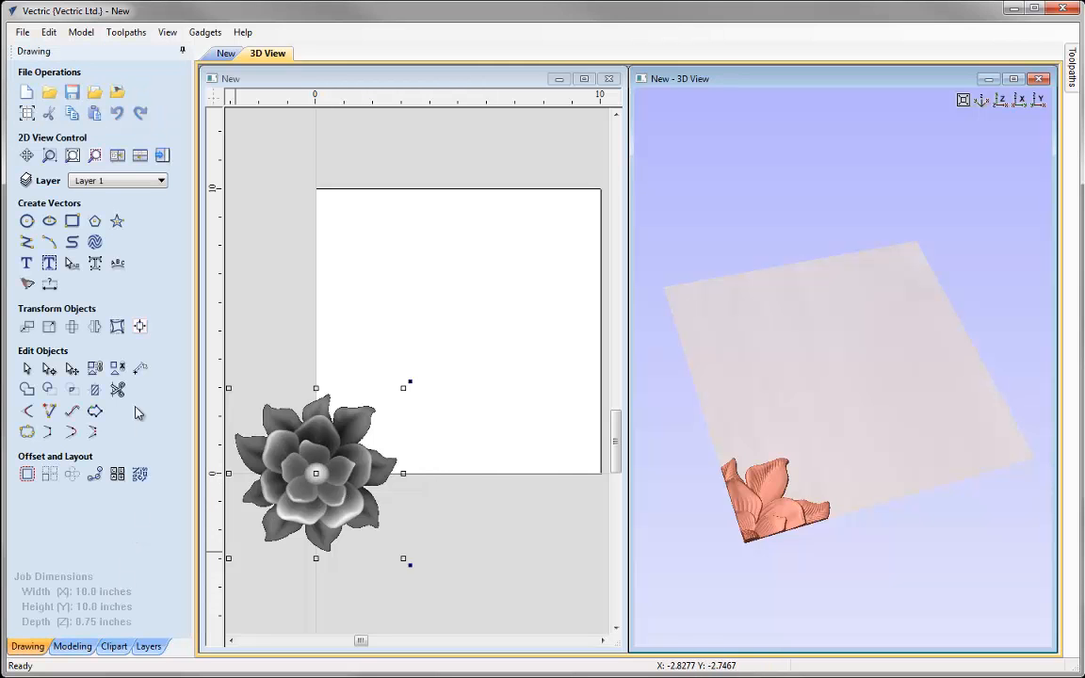
pyautogui.click(139, 326)
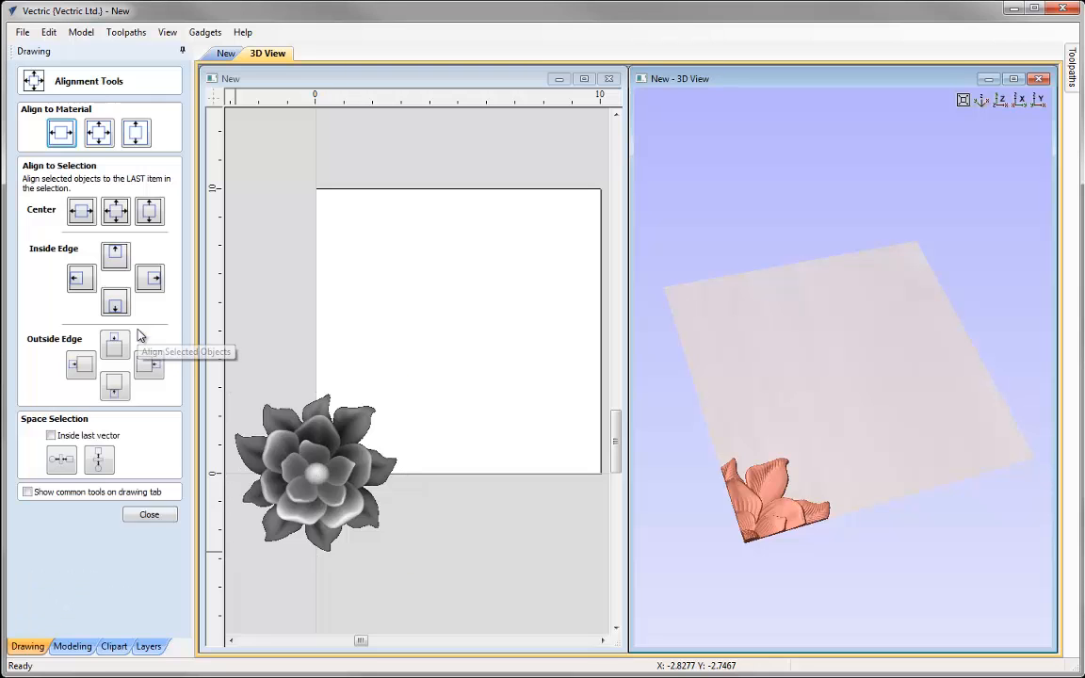
pyautogui.click(99, 135)
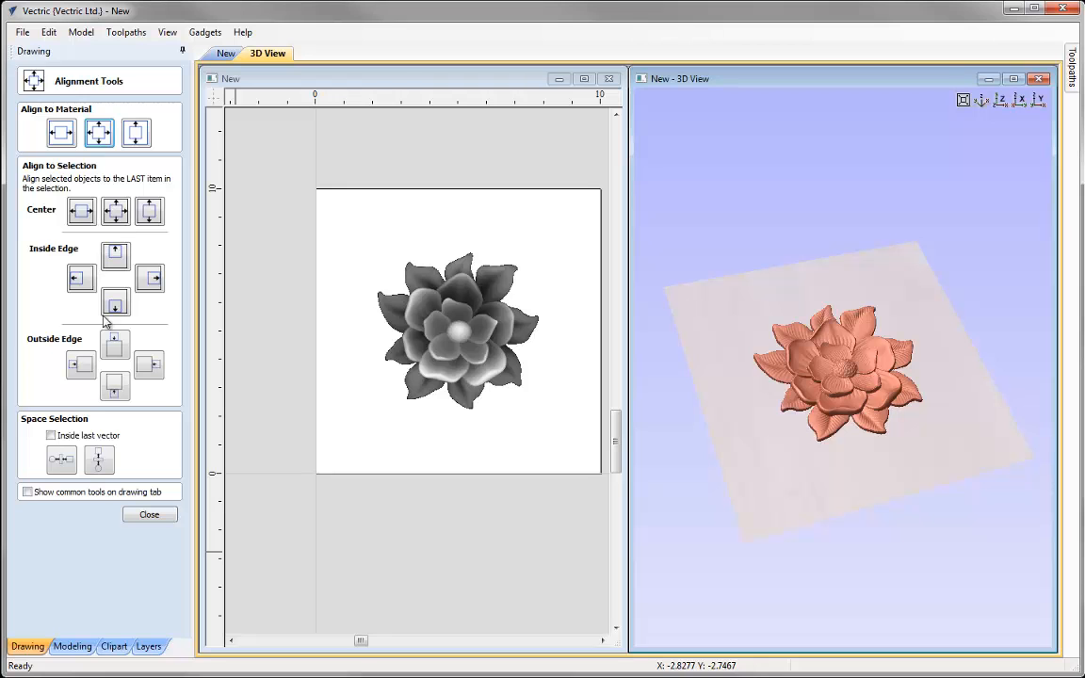
pyautogui.click(149, 515)
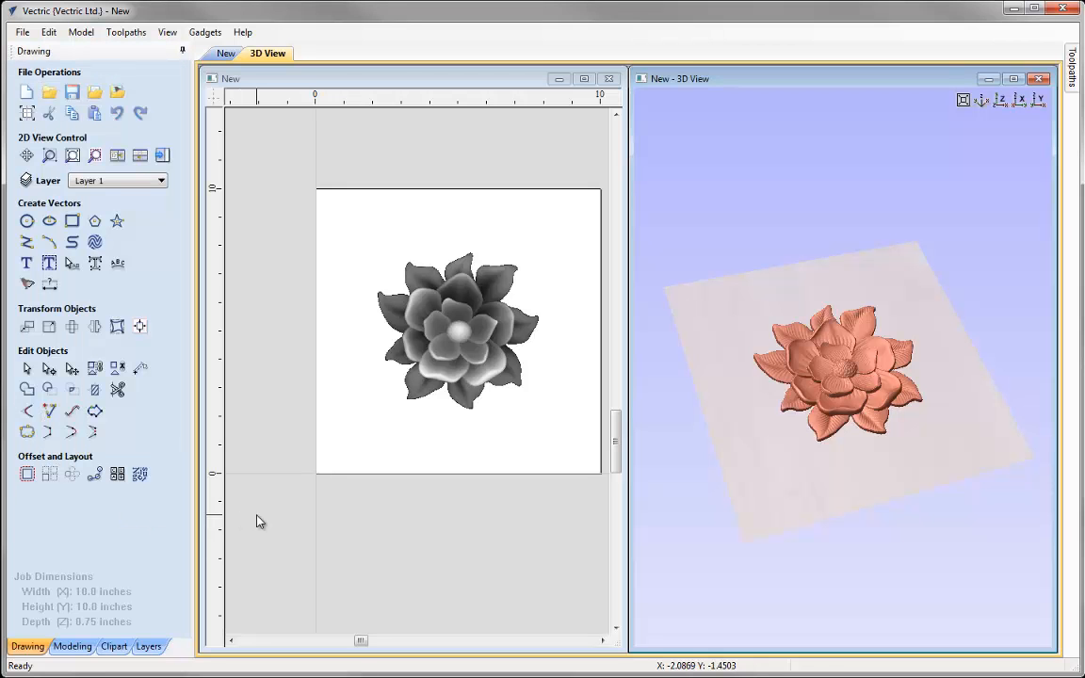
pyautogui.click(260, 520)
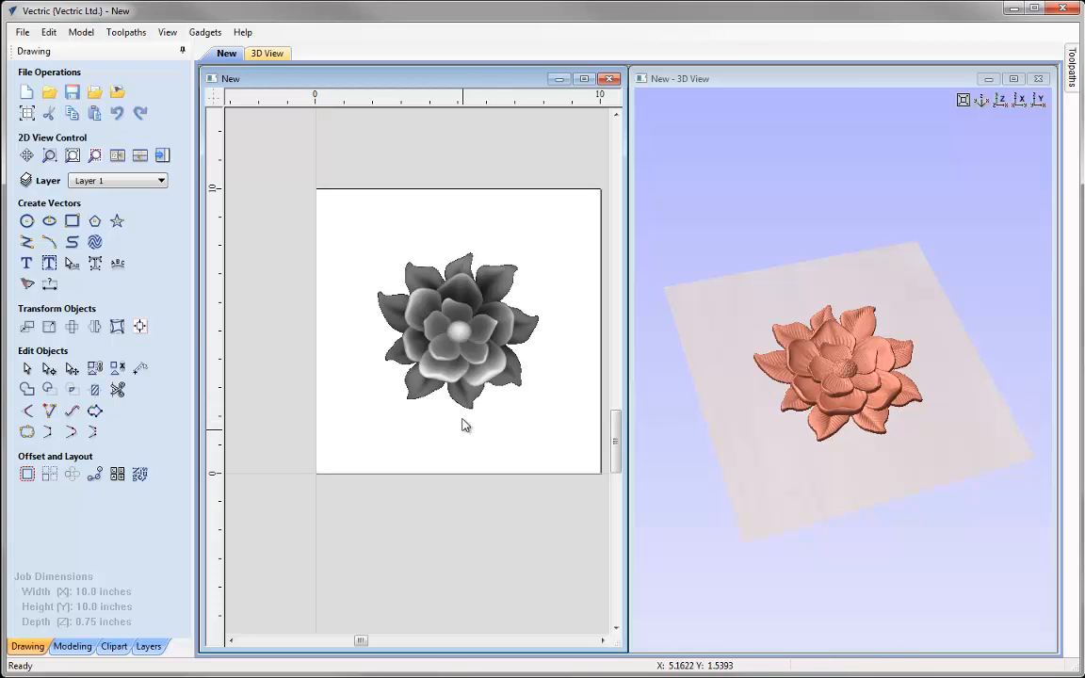
# Select the flower, enlarge it freehand to about 7.0 by 6.8 inches and rotate it with its handles
pyautogui.click(458, 353)
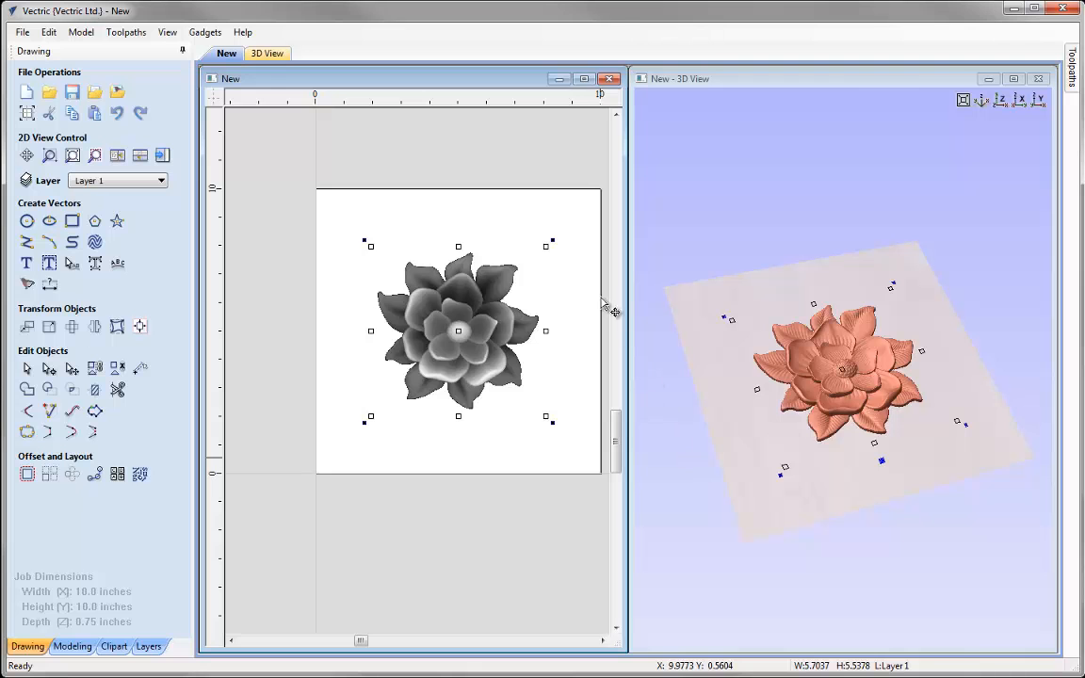
pyautogui.moveTo(549, 243); pyautogui.dragTo(566, 230)
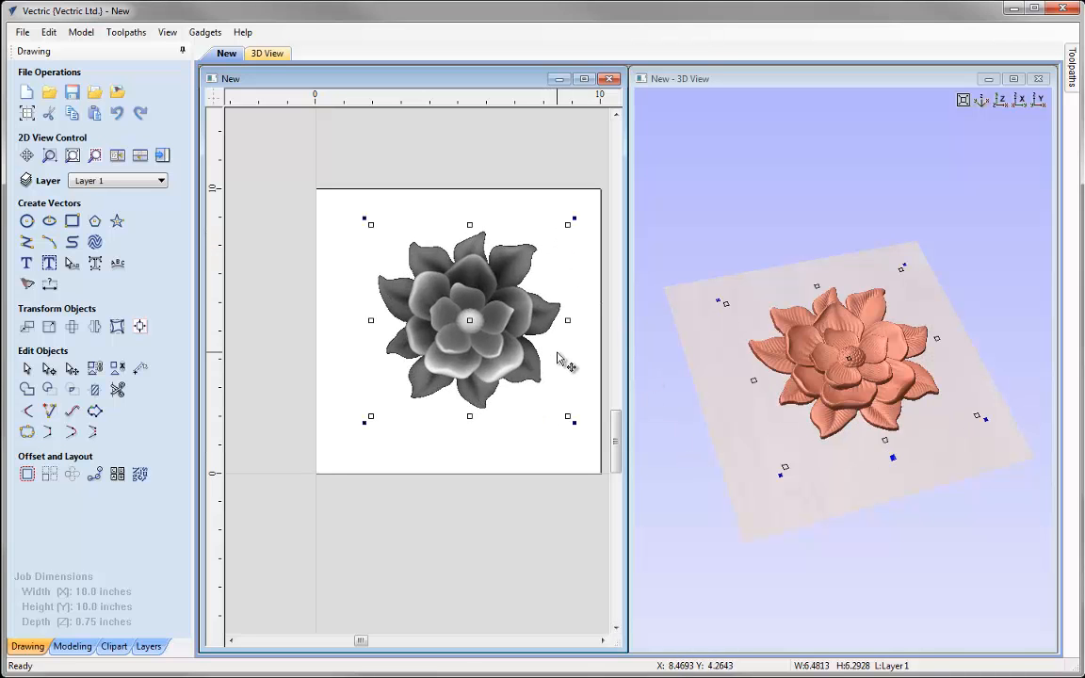
pyautogui.click(789, 474)
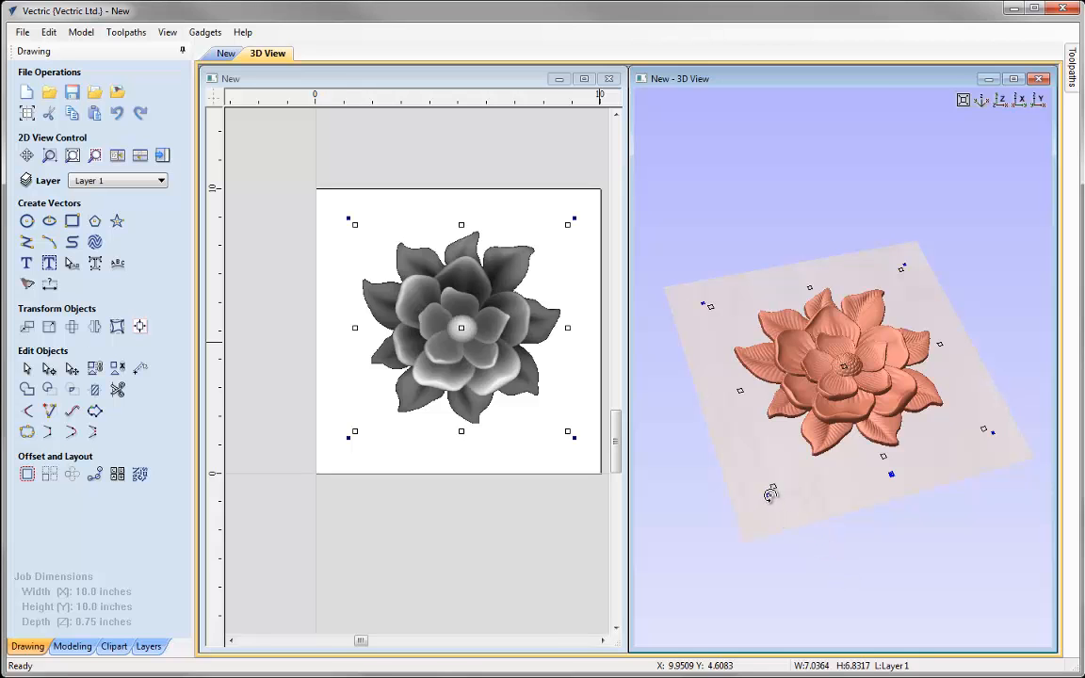
pyautogui.moveTo(768, 495); pyautogui.dragTo(722, 458)
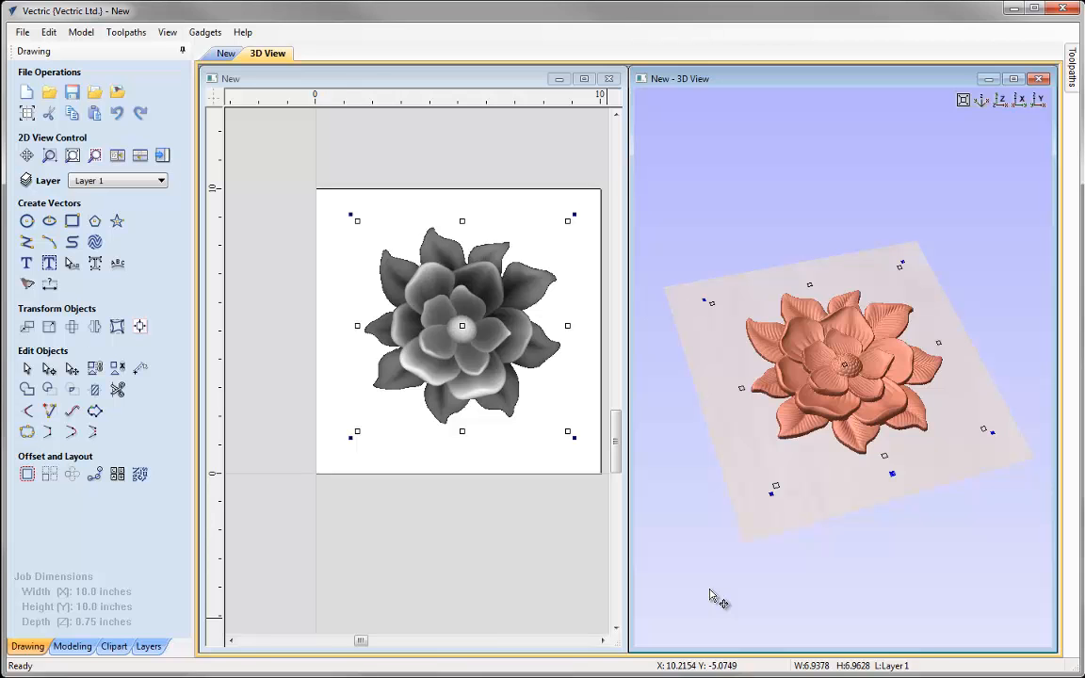
# Undo the freehand rotation and both freehand enlargements of the flower
pyautogui.click(117, 114)
pyautogui.click(118, 114)
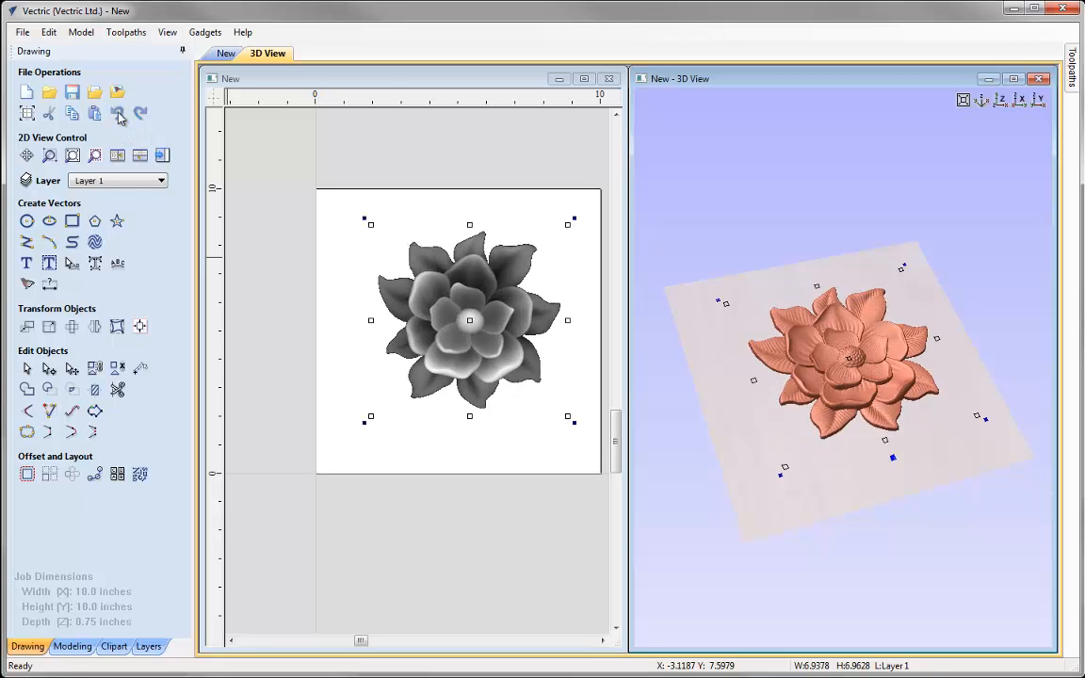
pyautogui.click(117, 114)
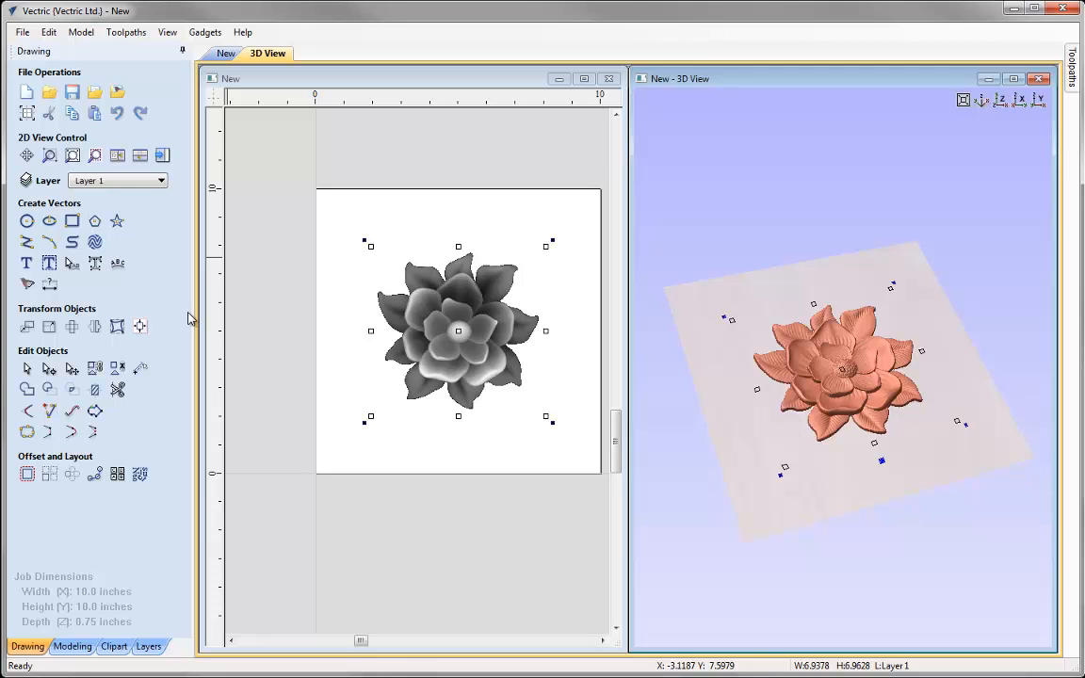
# Resize the flower to a width of 11 inches about its center, with X and Y linked
pyautogui.click(49, 327)
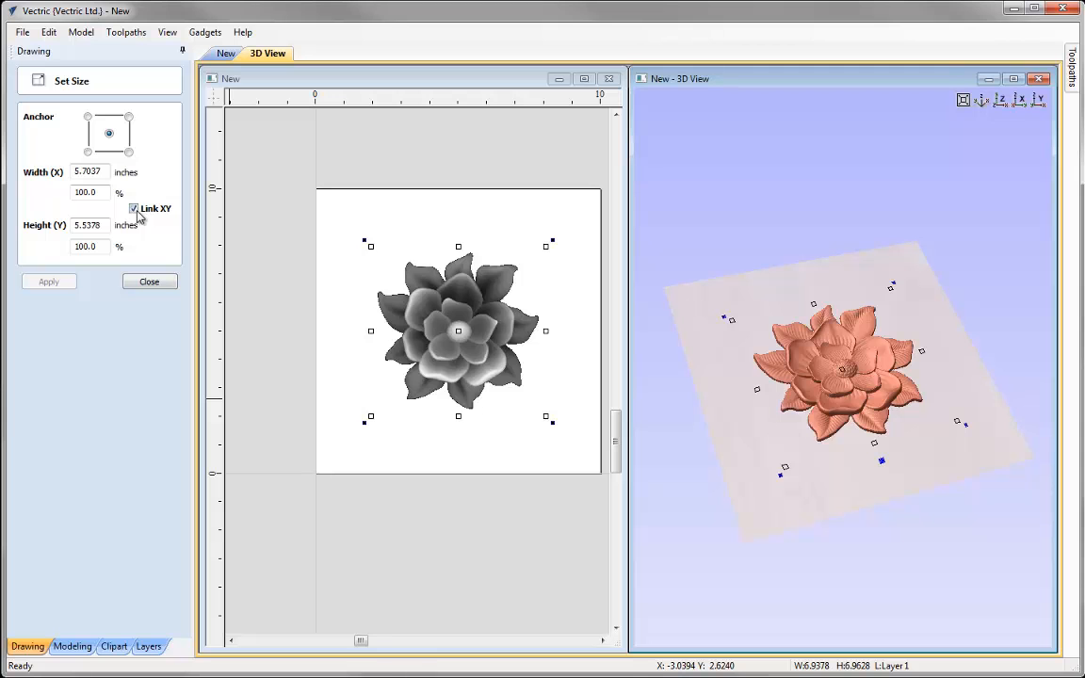
pyautogui.moveTo(107, 171); pyautogui.dragTo(66, 174)
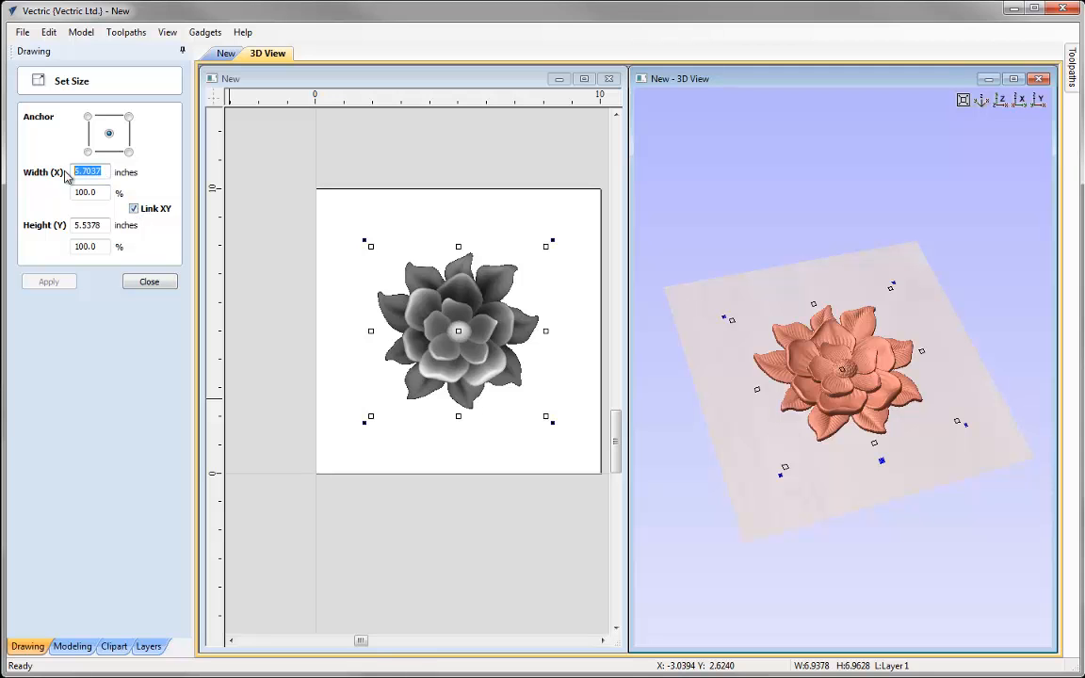
pyautogui.write('11')
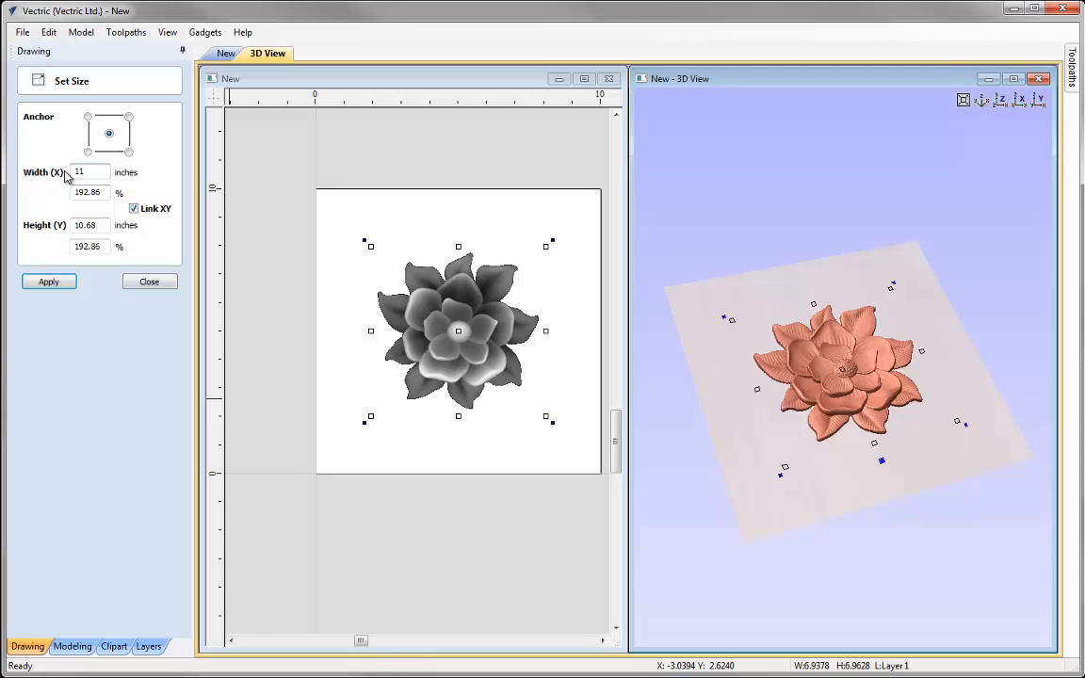
pyautogui.click(54, 280)
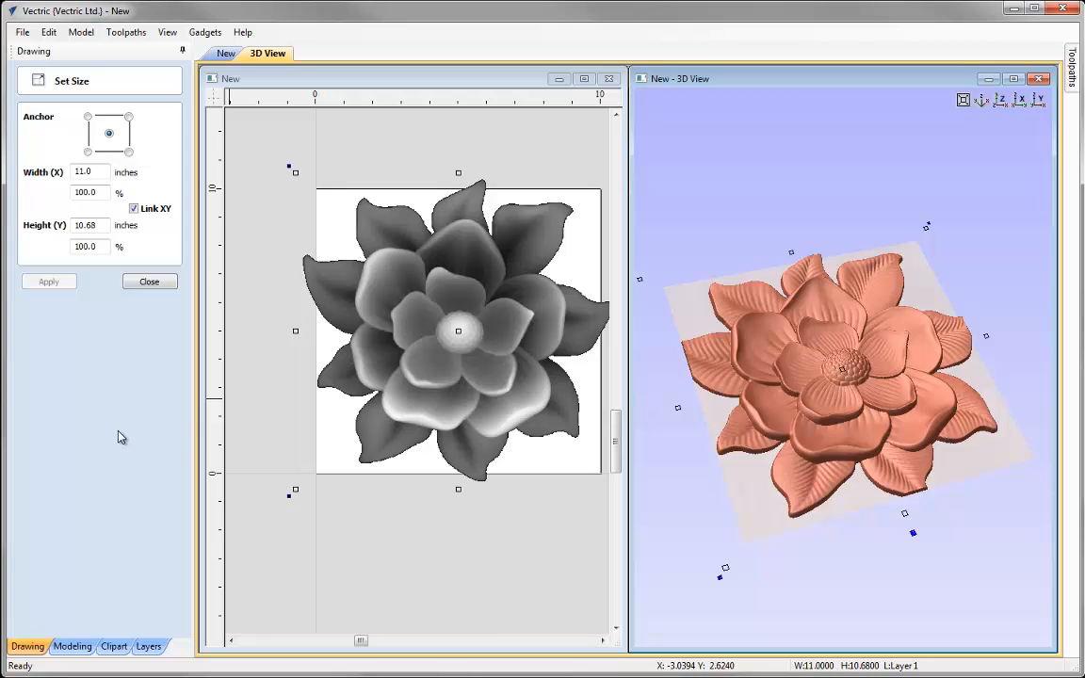
# Set the flower's width to 9 inches with proportions kept and finish sizing
pyautogui.doubleClick(83, 171)
pyautogui.write('9')
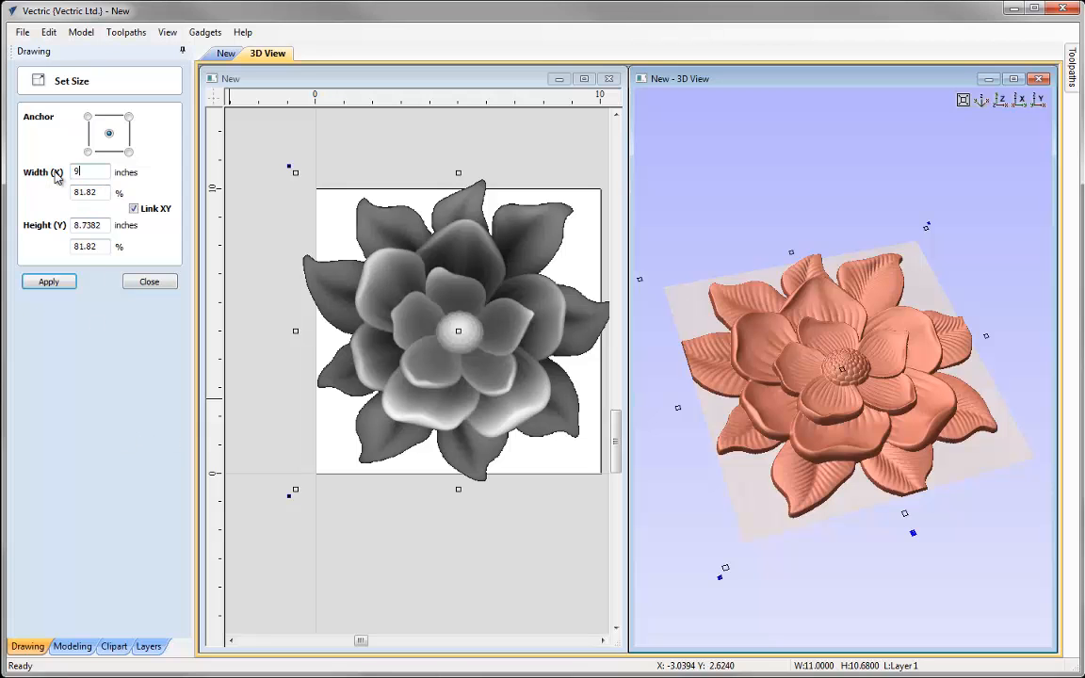
pyautogui.click(71, 283)
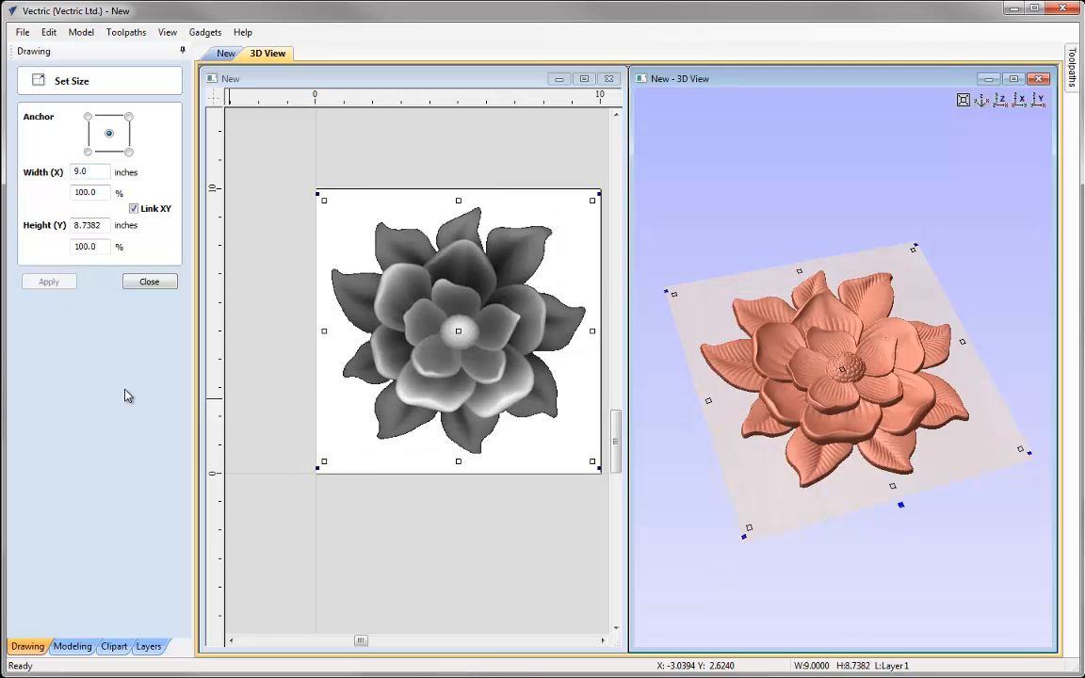
pyautogui.click(149, 282)
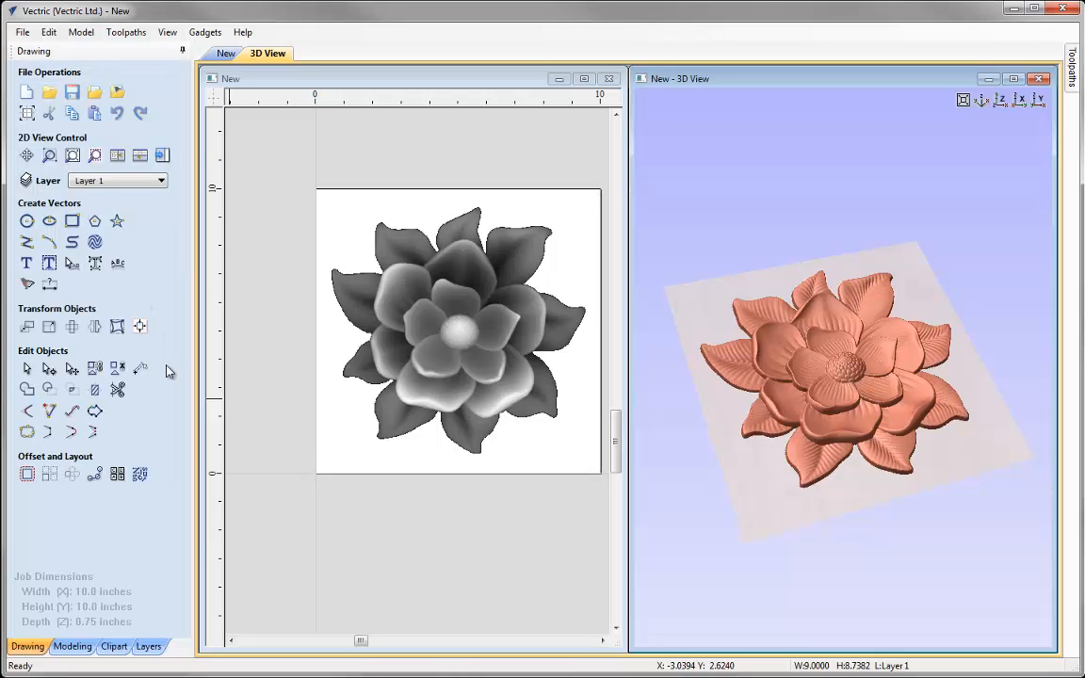
# Rotate the flower by 5 degrees about its center pivot point and finish rotating
pyautogui.click(73, 326)
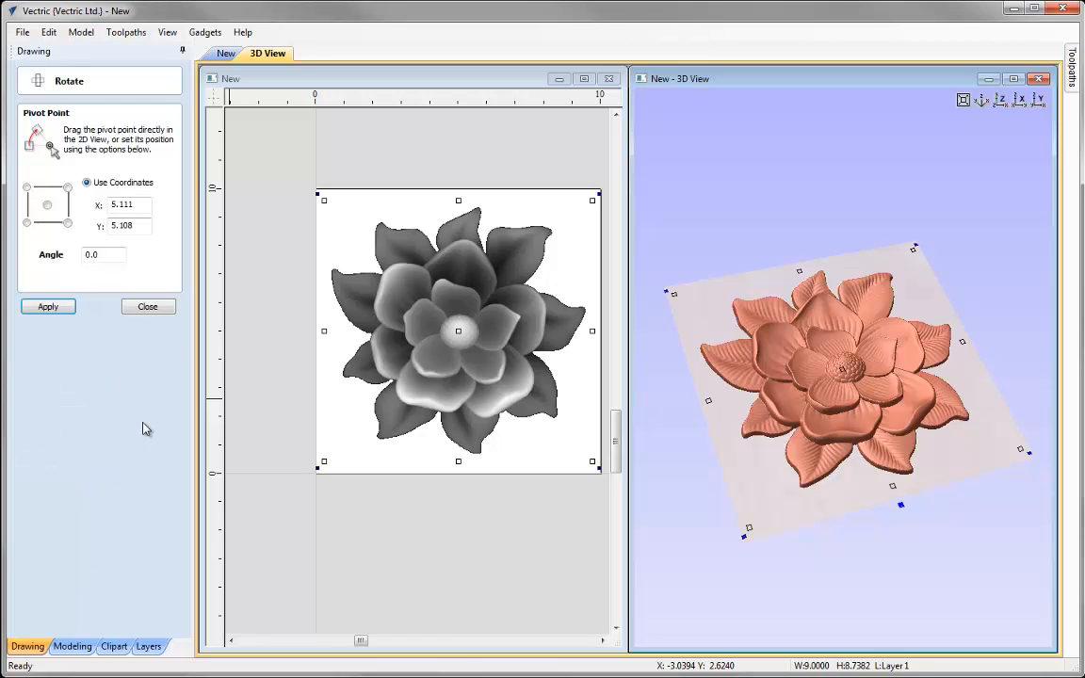
pyautogui.click(47, 204)
pyautogui.doubleClick(94, 254)
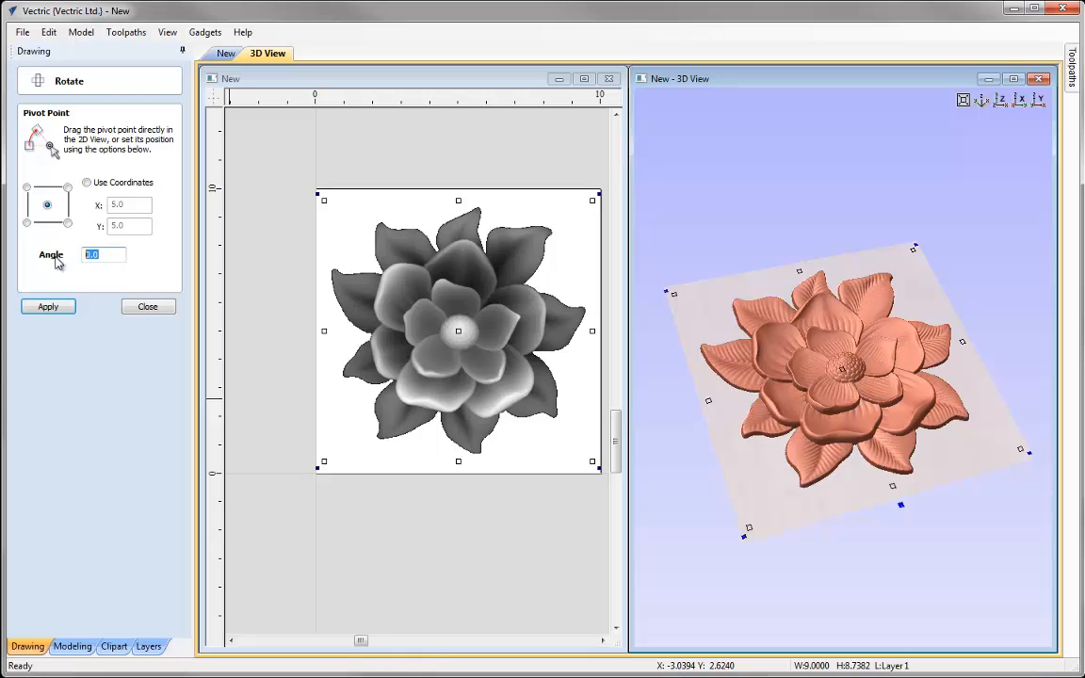
pyautogui.write('5')
pyautogui.click(49, 308)
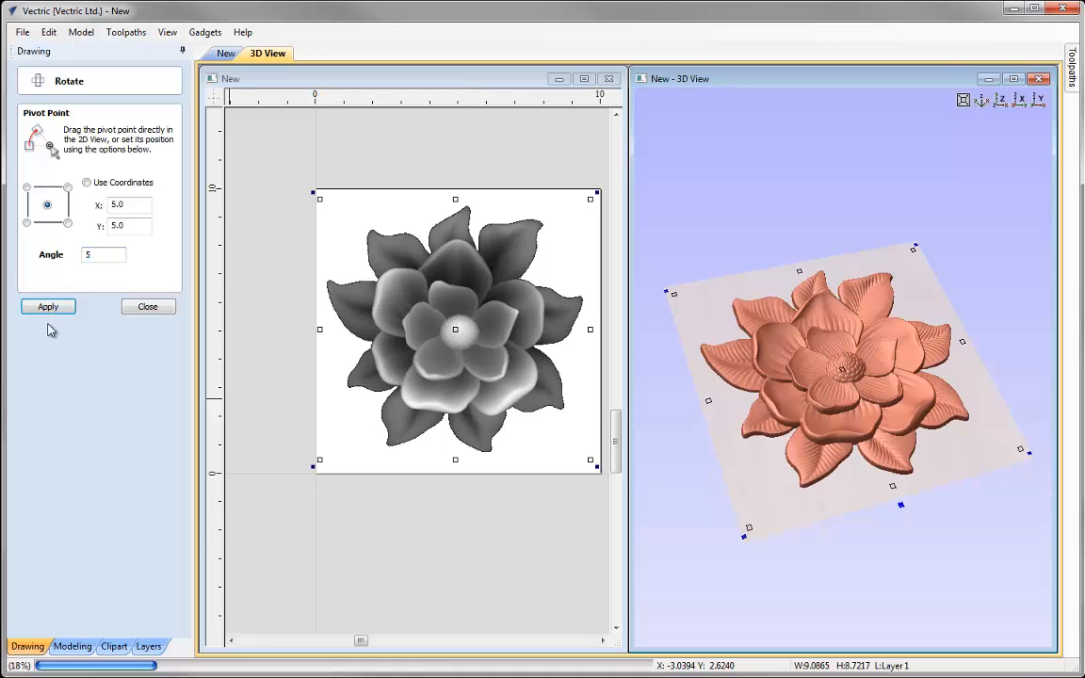
pyautogui.click(135, 307)
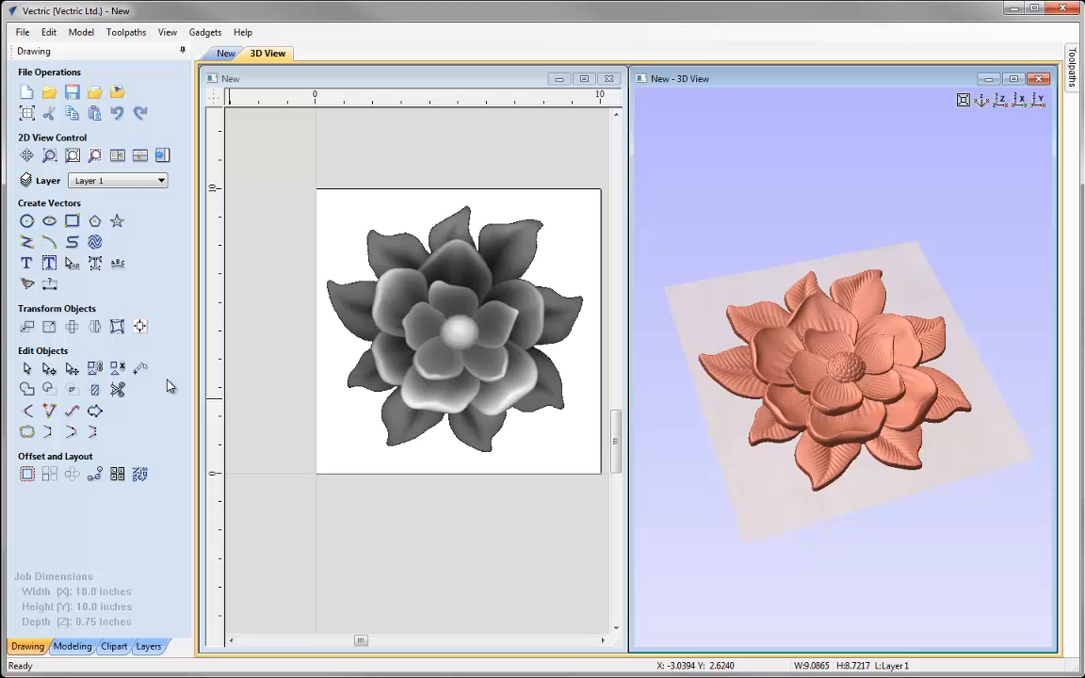
# Mirror the flower horizontally about the job center and finish mirroring
pyautogui.click(95, 327)
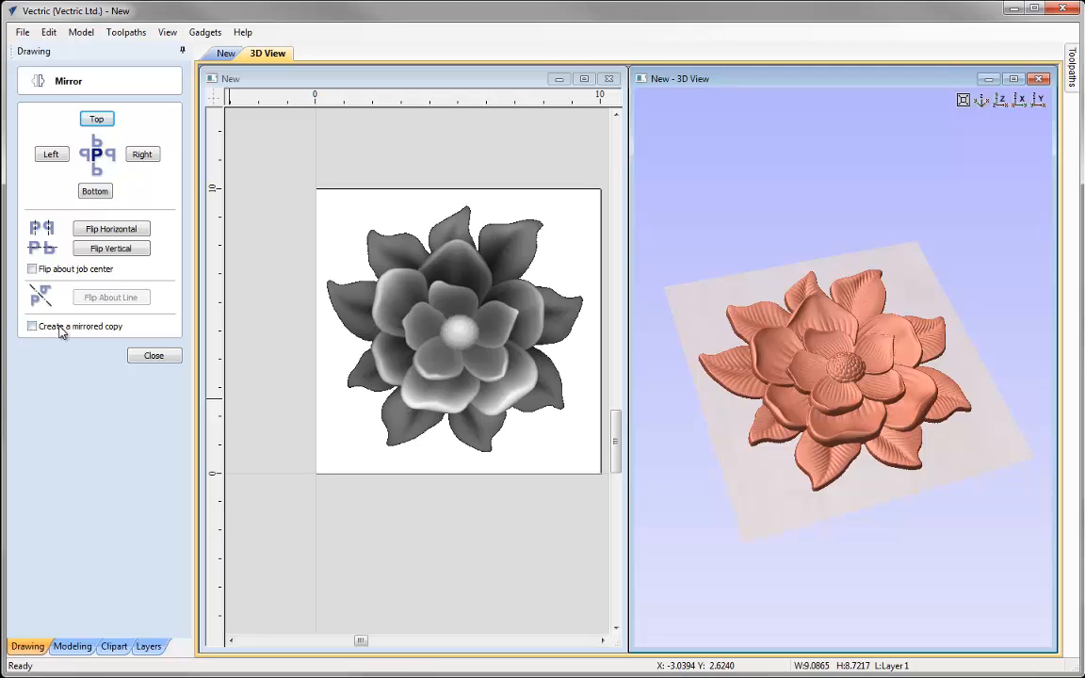
pyautogui.click(32, 270)
pyautogui.click(111, 229)
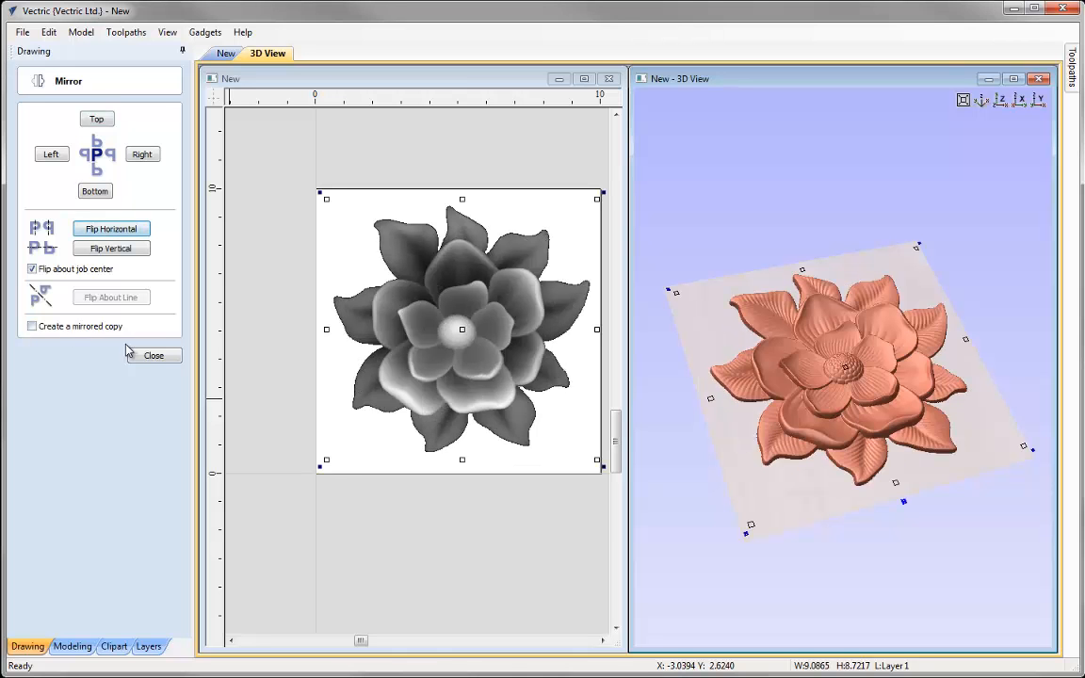
pyautogui.click(143, 354)
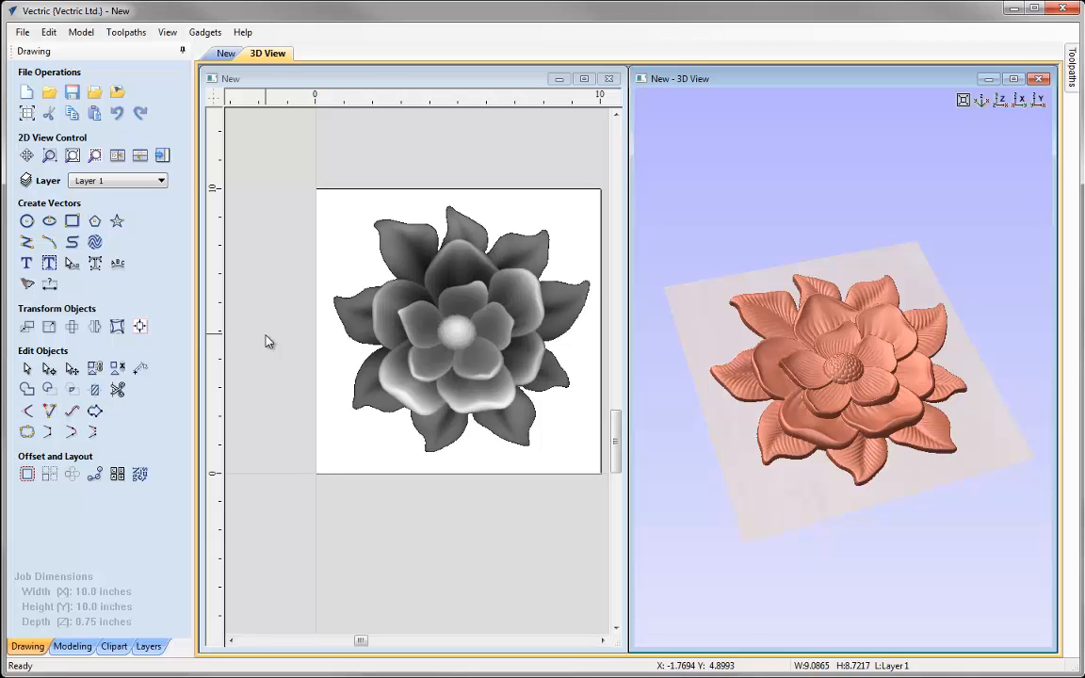
# Set the magnolia flower component's shape height to 0.55 inches and close its properties
pyautogui.click(72, 646)
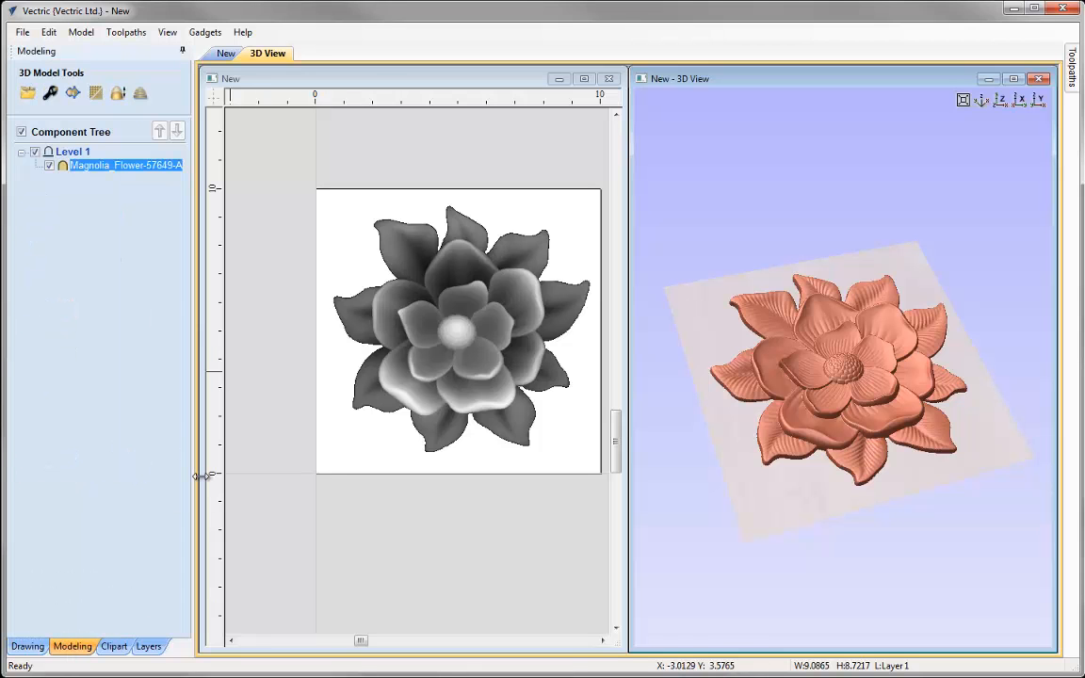
pyautogui.moveTo(99, 176)
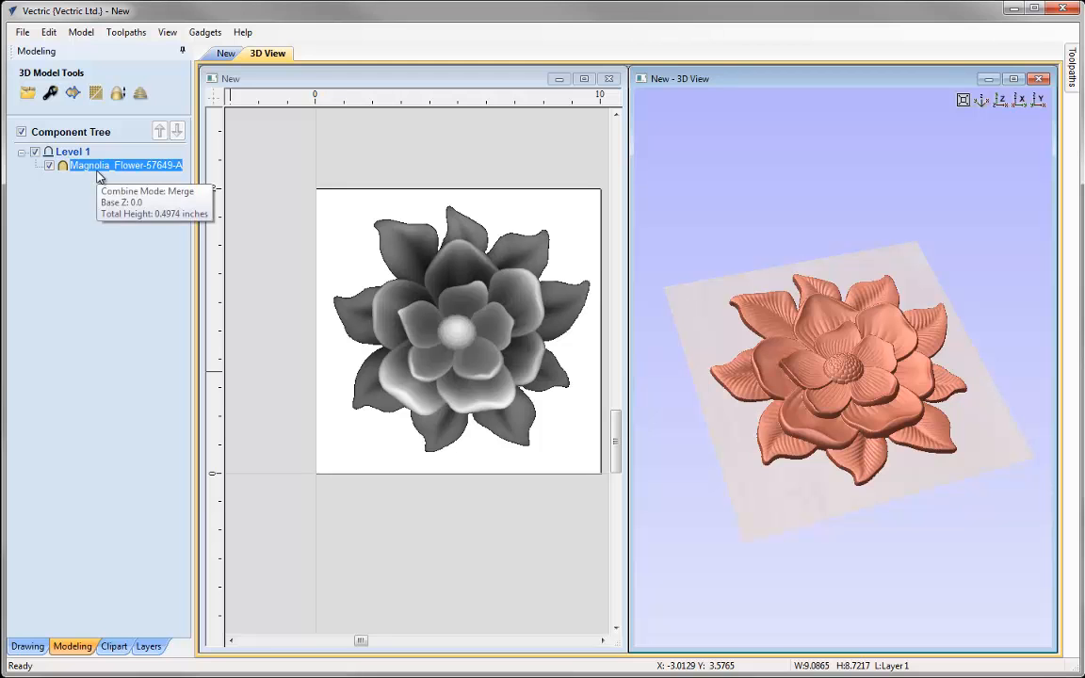
pyautogui.click(50, 94)
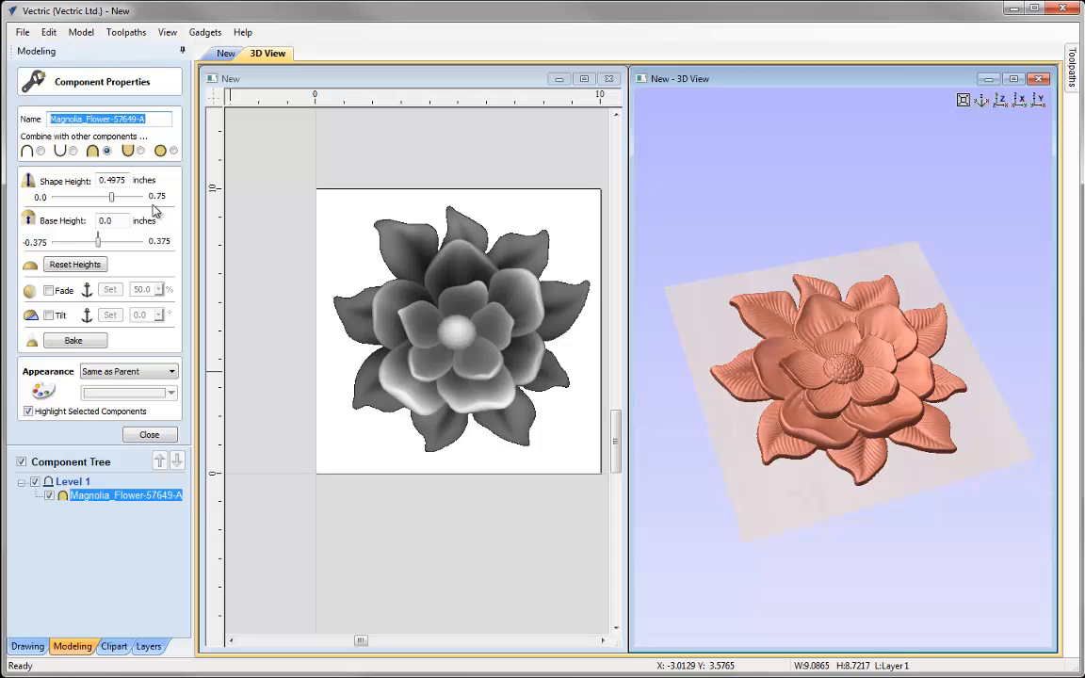
pyautogui.doubleClick(126, 179)
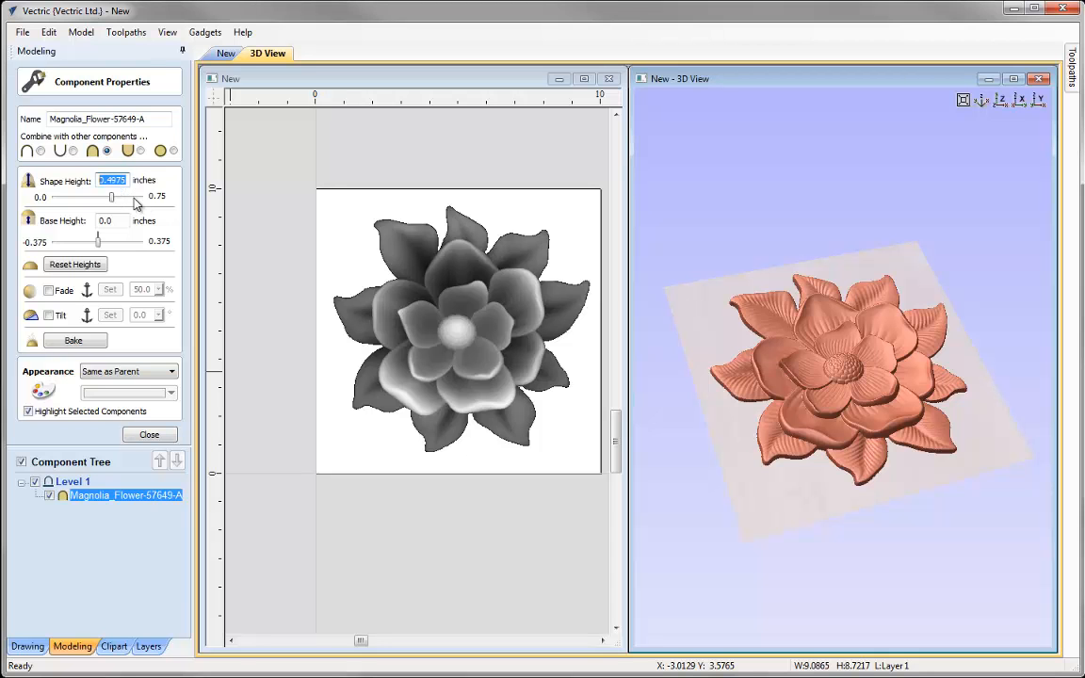
pyautogui.write('0.55')
pyautogui.press('Return')
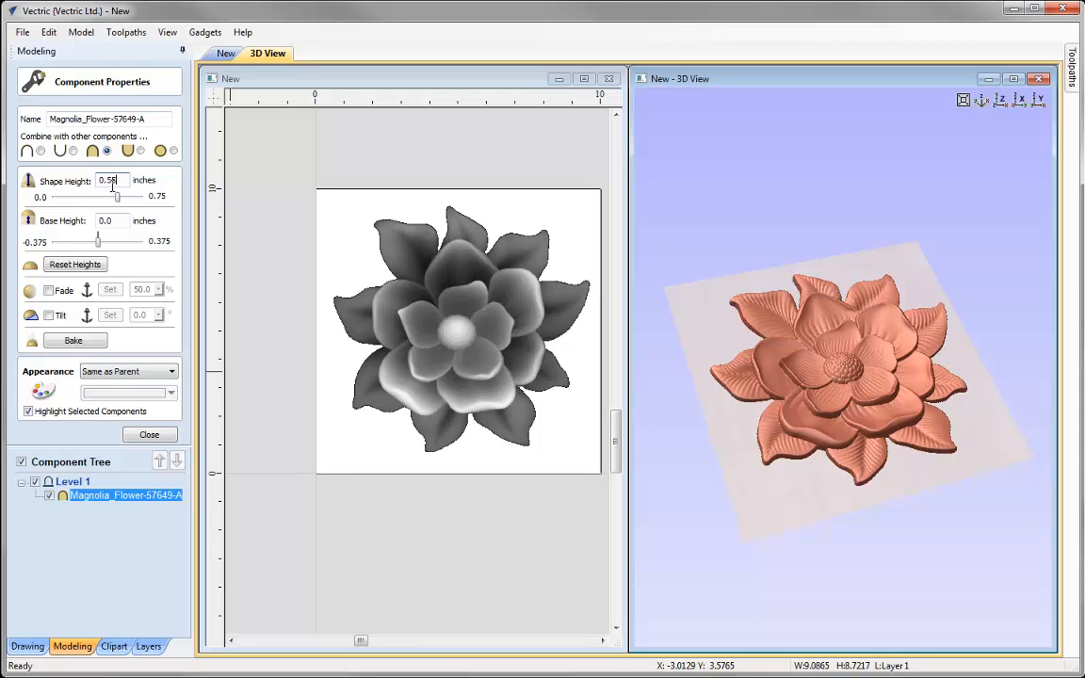
pyautogui.click(136, 438)
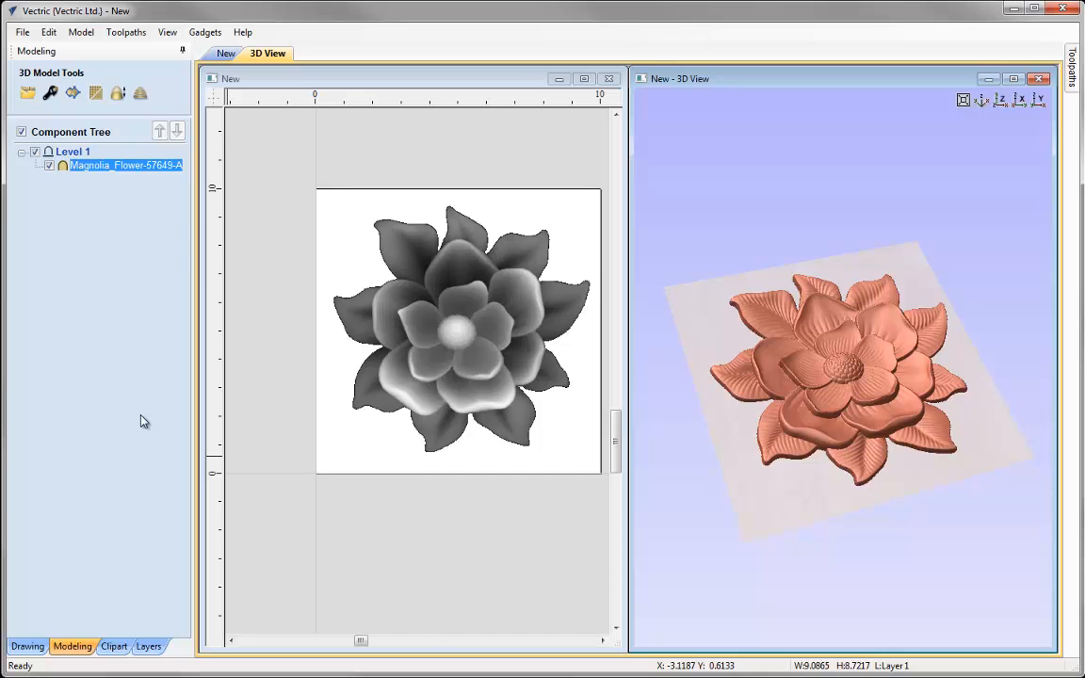
# Show the toolpath layout with vertically tiled views and set the material's gap above the model to 0.05 inches
pyautogui.press('F12')
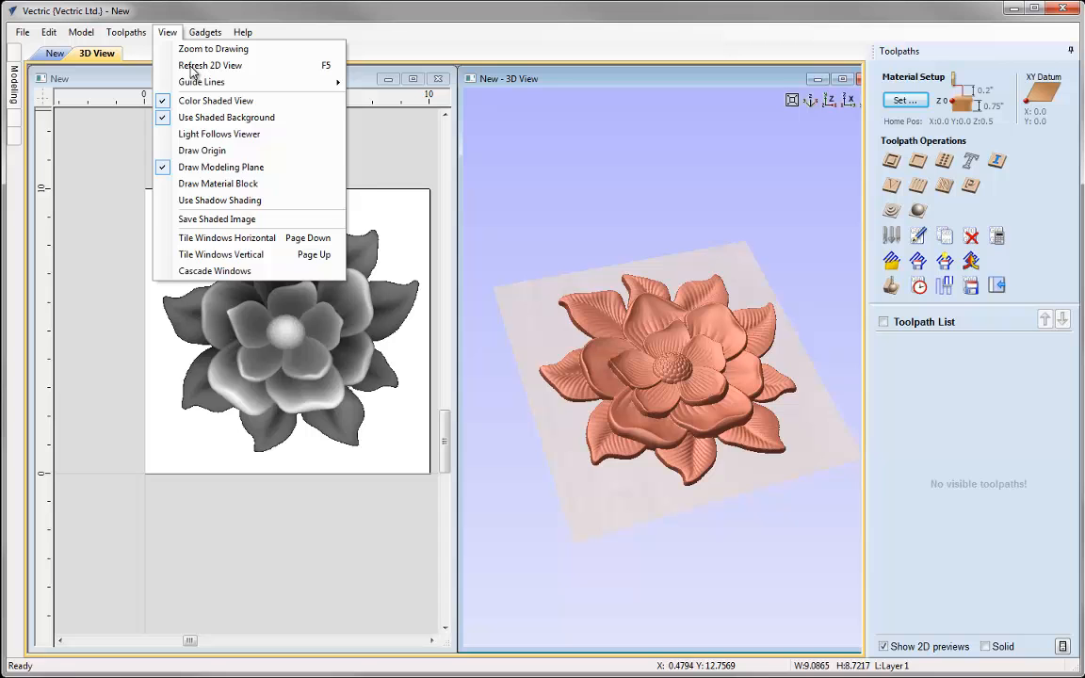
pyautogui.click(218, 254)
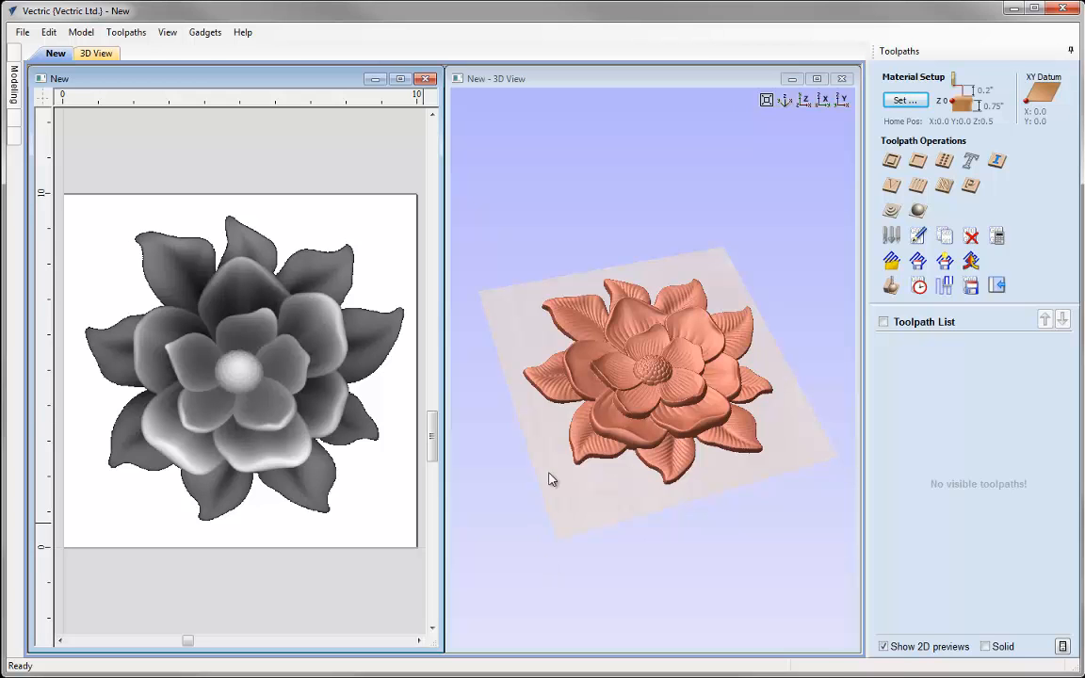
pyautogui.click(899, 100)
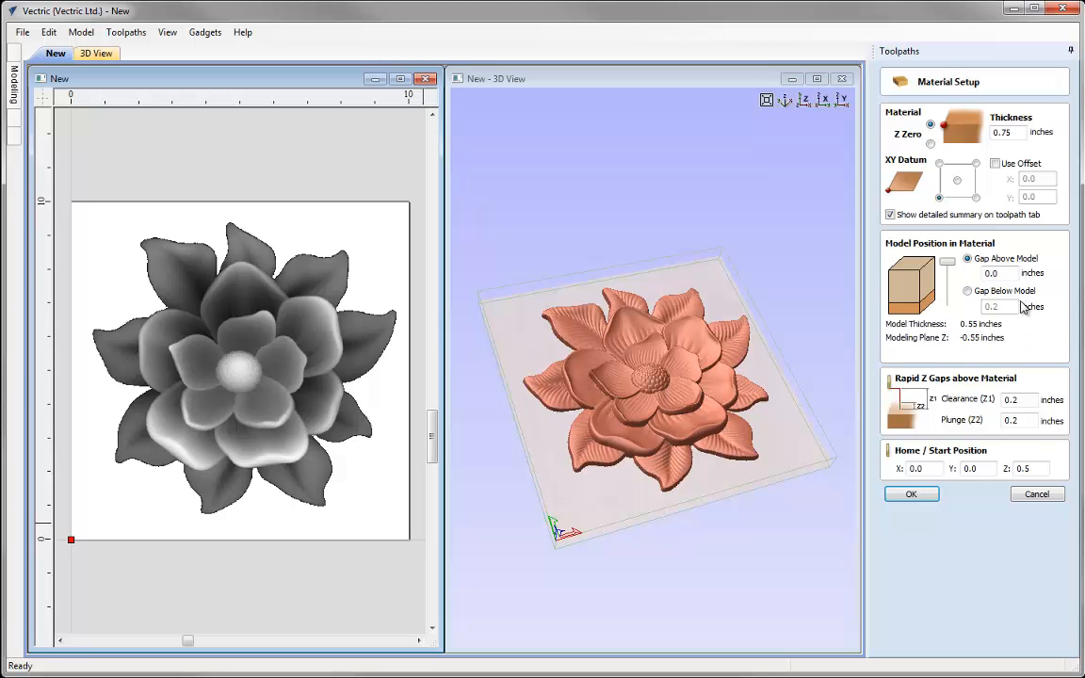
pyautogui.moveTo(950, 266); pyautogui.dragTo(1014, 273)
pyautogui.press('BackSpace')
pyautogui.press('BackSpace')
pyautogui.write('5')
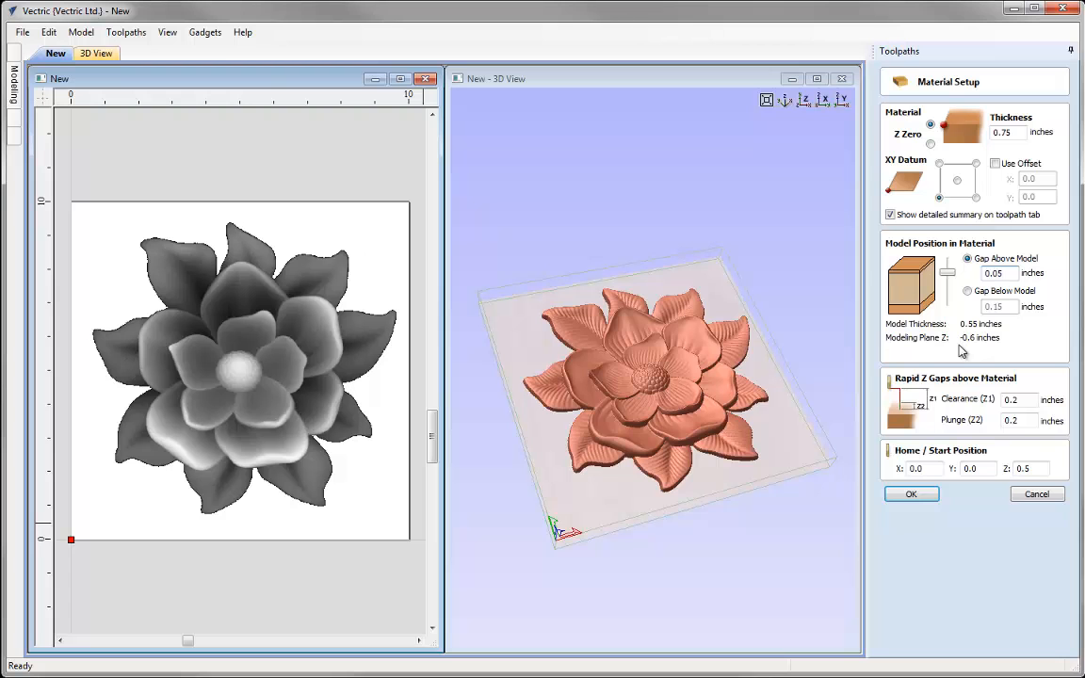
pyautogui.click(910, 494)
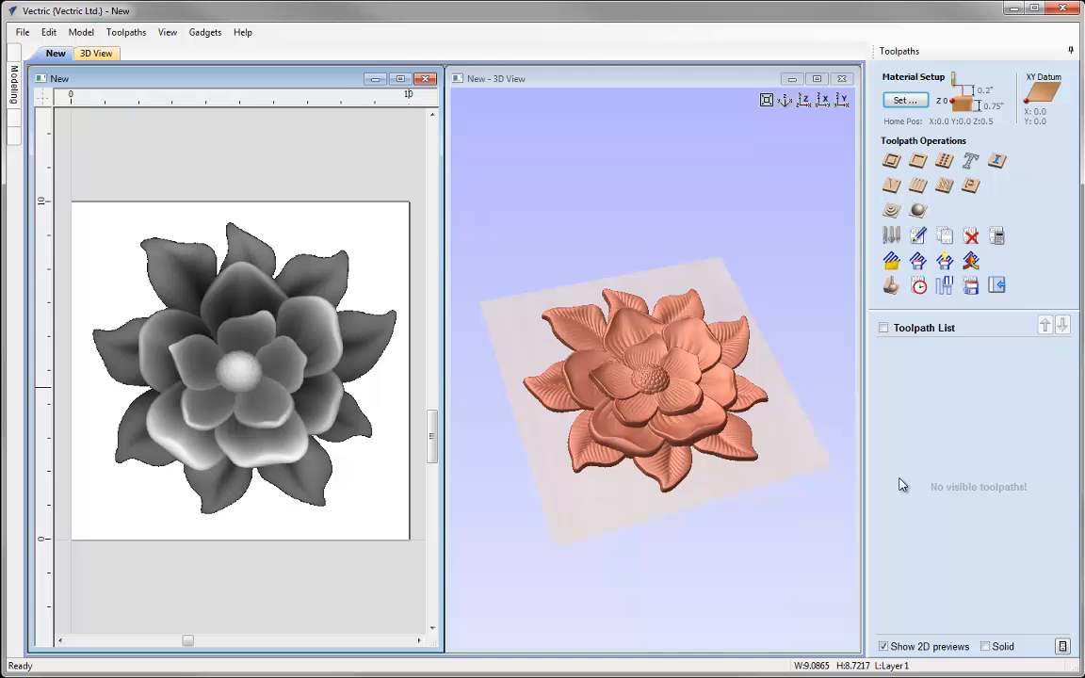
# Deselect the flower and start a rough machining toolpath using the imperial End Mill (0.25 inch)
pyautogui.click(332, 237)
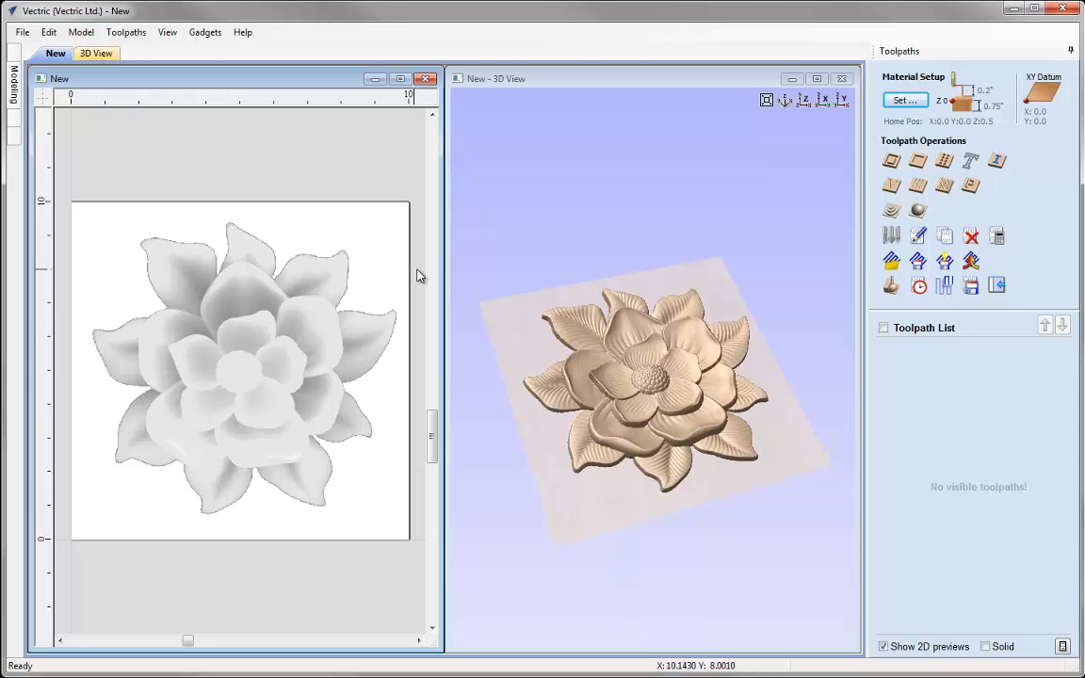
pyautogui.click(891, 214)
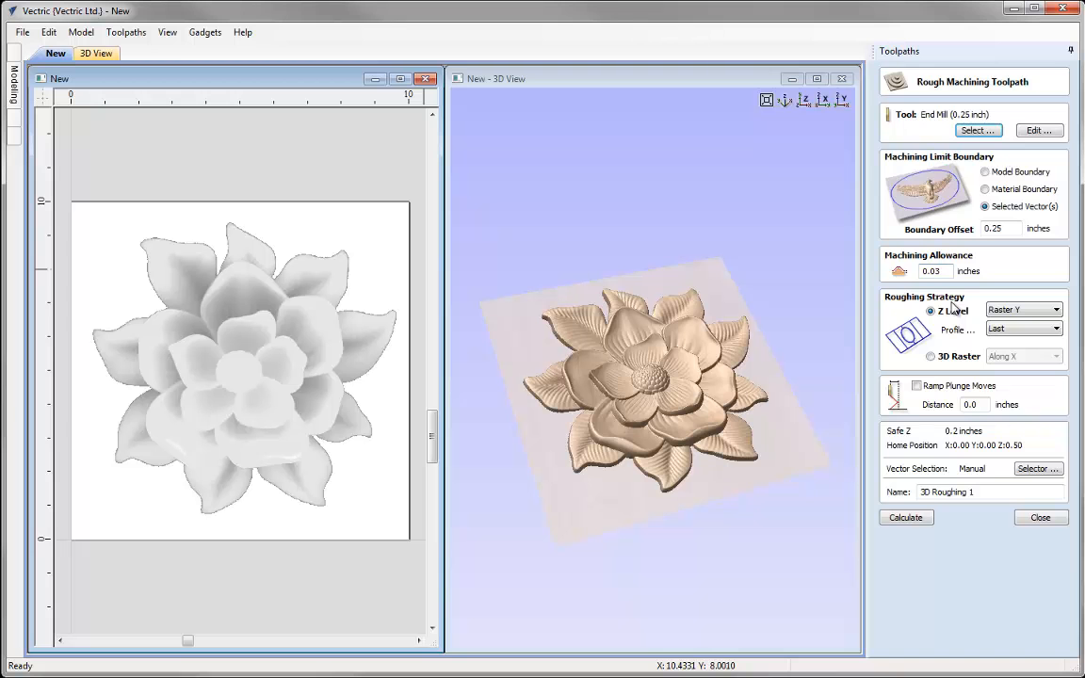
pyautogui.click(979, 131)
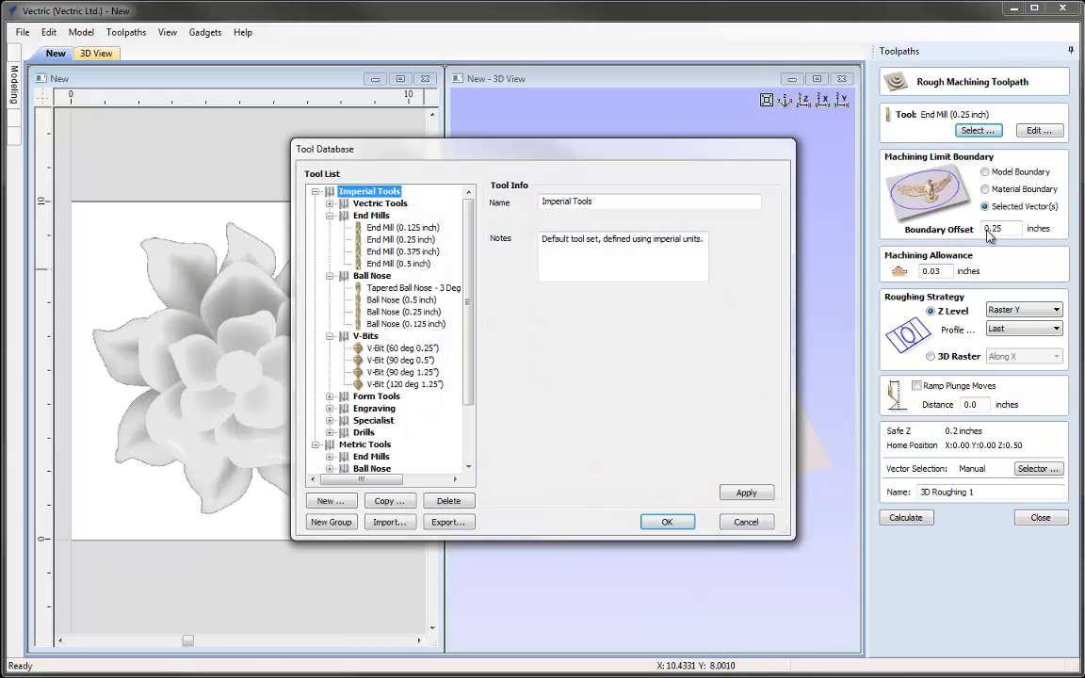
pyautogui.click(402, 240)
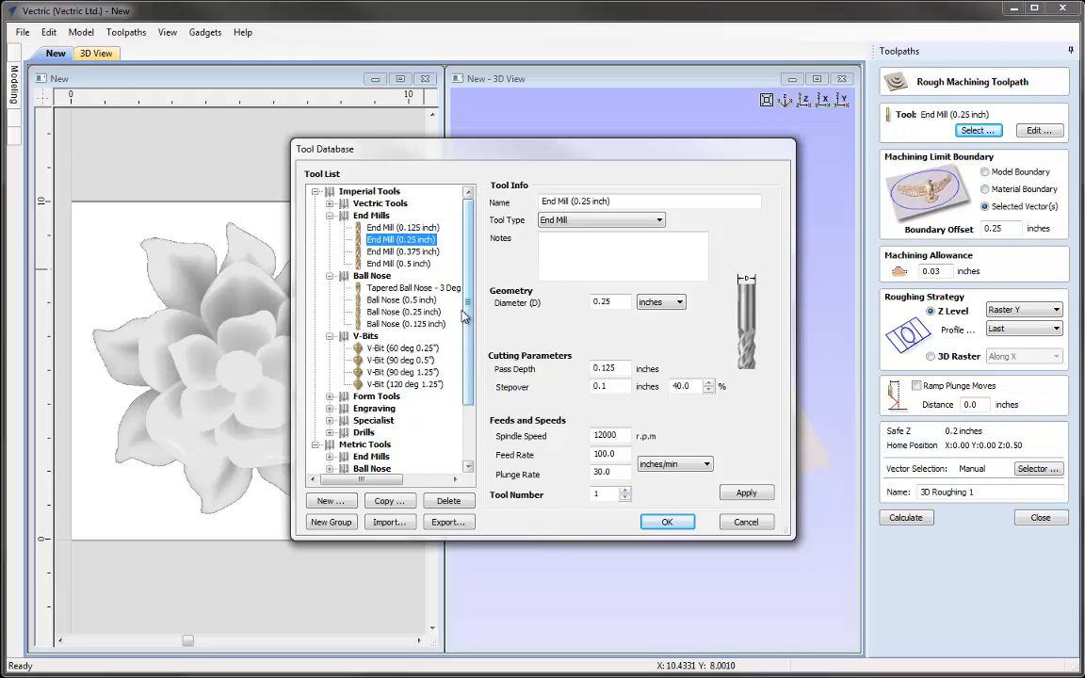
pyautogui.click(667, 521)
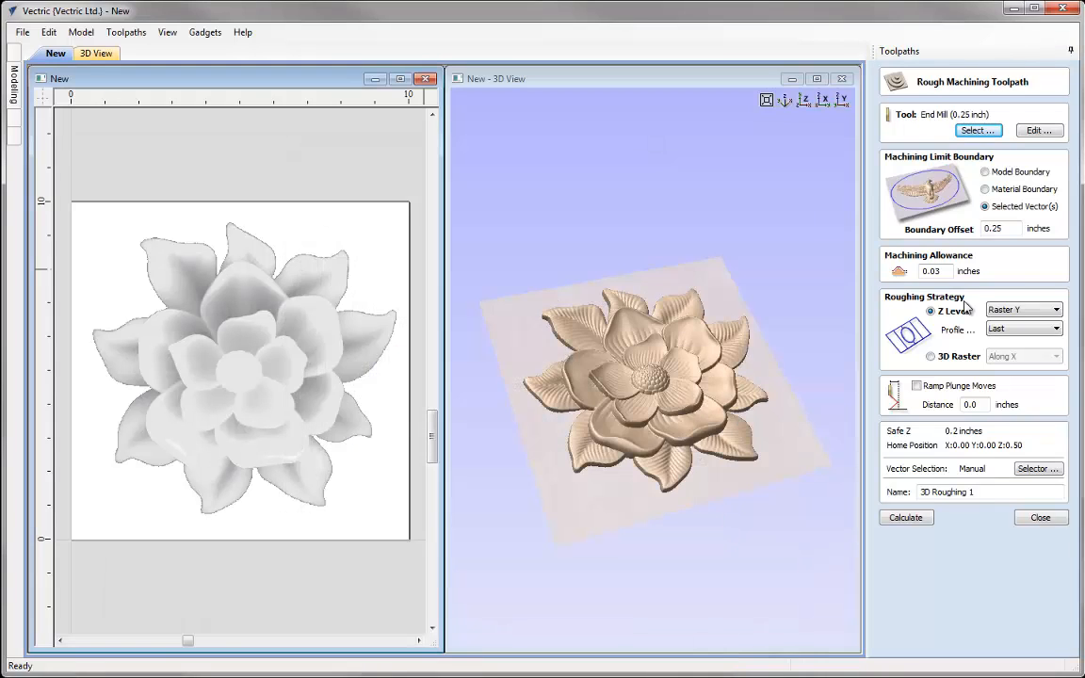
# Set the roughing end mill's pass depth to 0.2 inches
pyautogui.click(1039, 130)
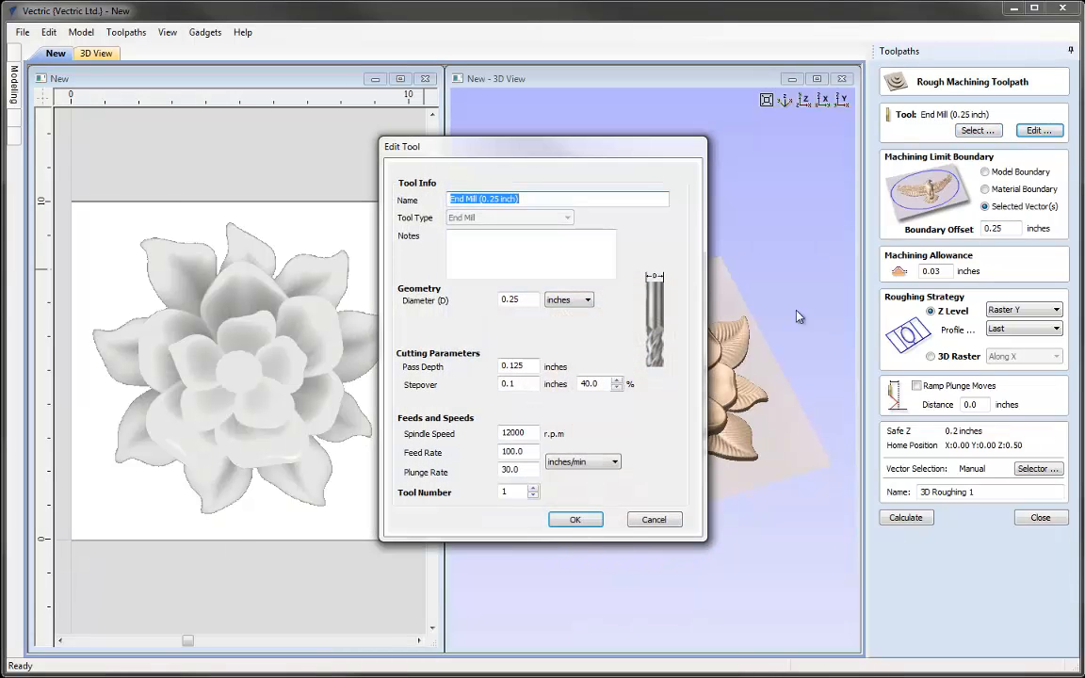
pyautogui.doubleClick(509, 365)
pyautogui.write('0.2')
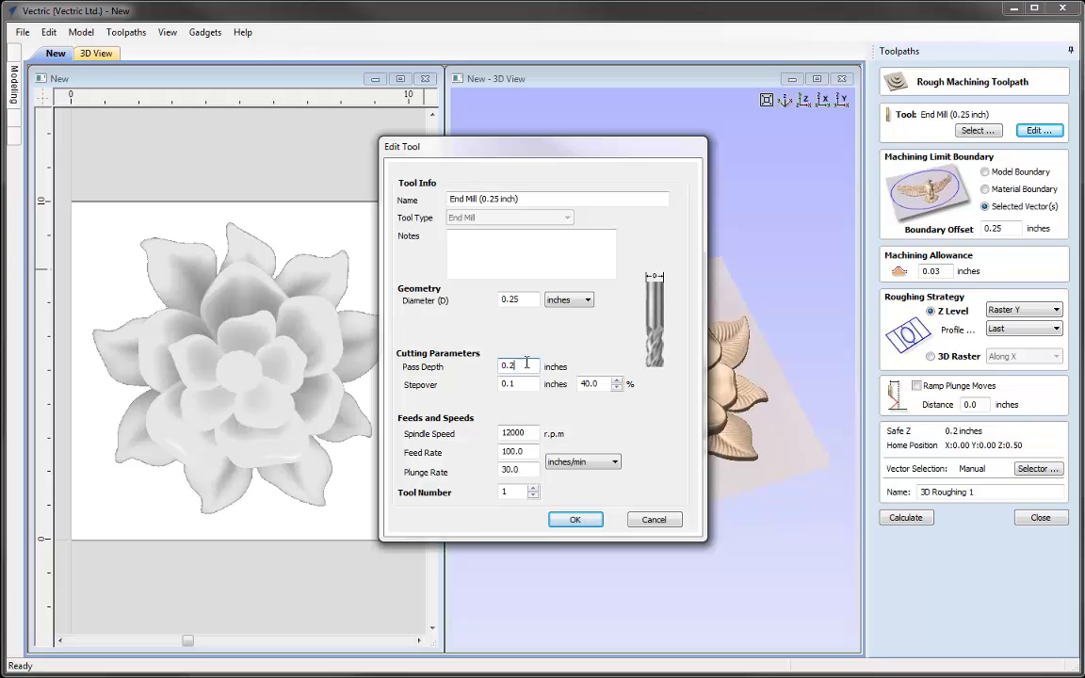
pyautogui.click(573, 520)
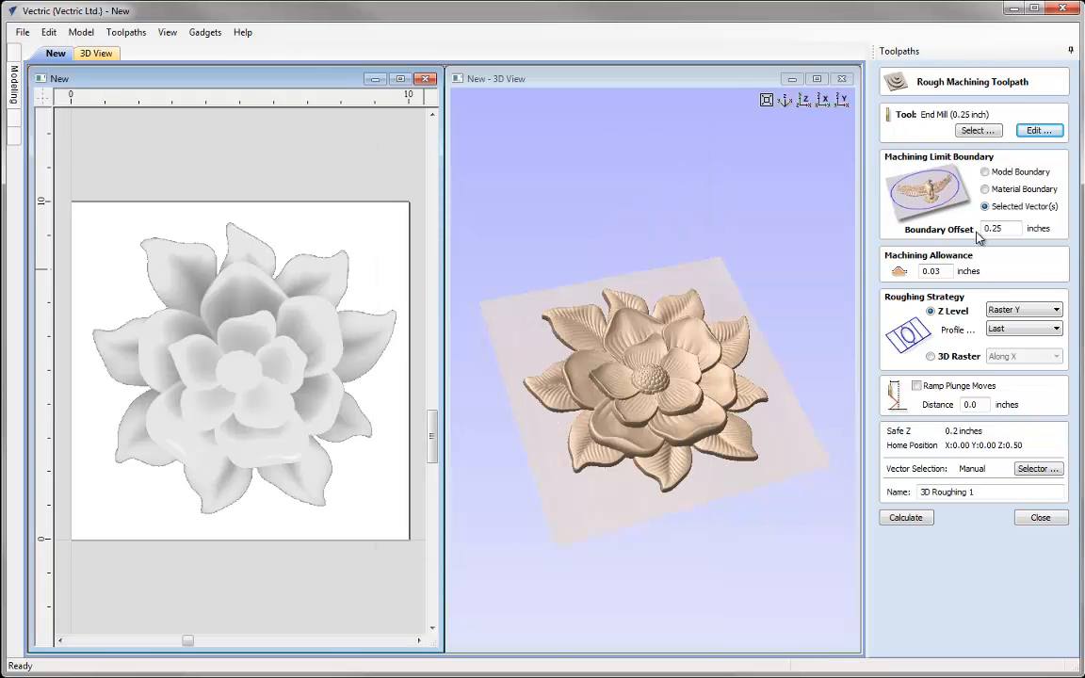
# Limit the roughing to the model boundary with a boundary offset of 0.25 inches
pyautogui.click(985, 175)
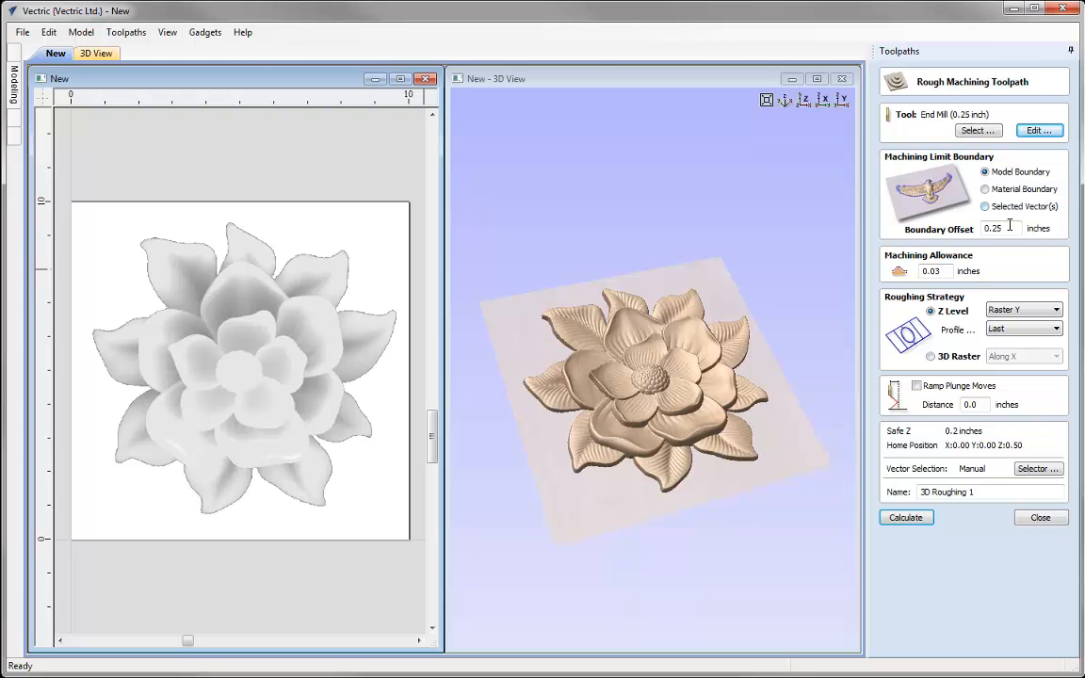
pyautogui.moveTo(1011, 228); pyautogui.dragTo(971, 228)
pyautogui.write('0.25')
pyautogui.click(950, 271)
pyautogui.click(951, 271)
# Set the roughing strategy to Z Level with Raster X after trying 3D Raster
pyautogui.click(939, 358)
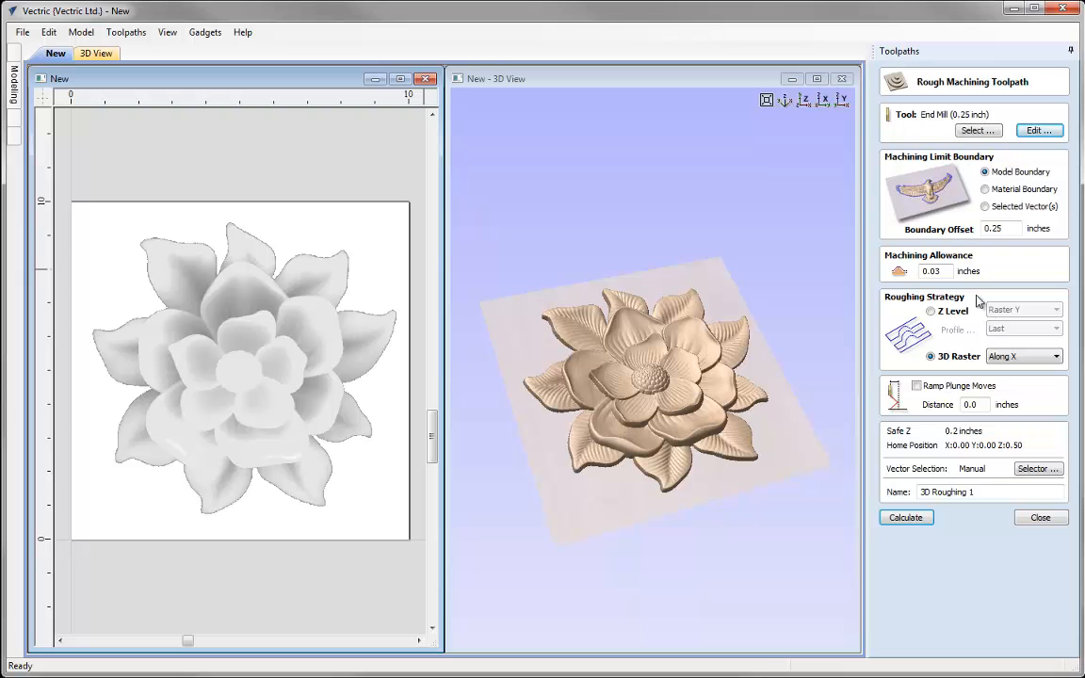
pyautogui.click(941, 313)
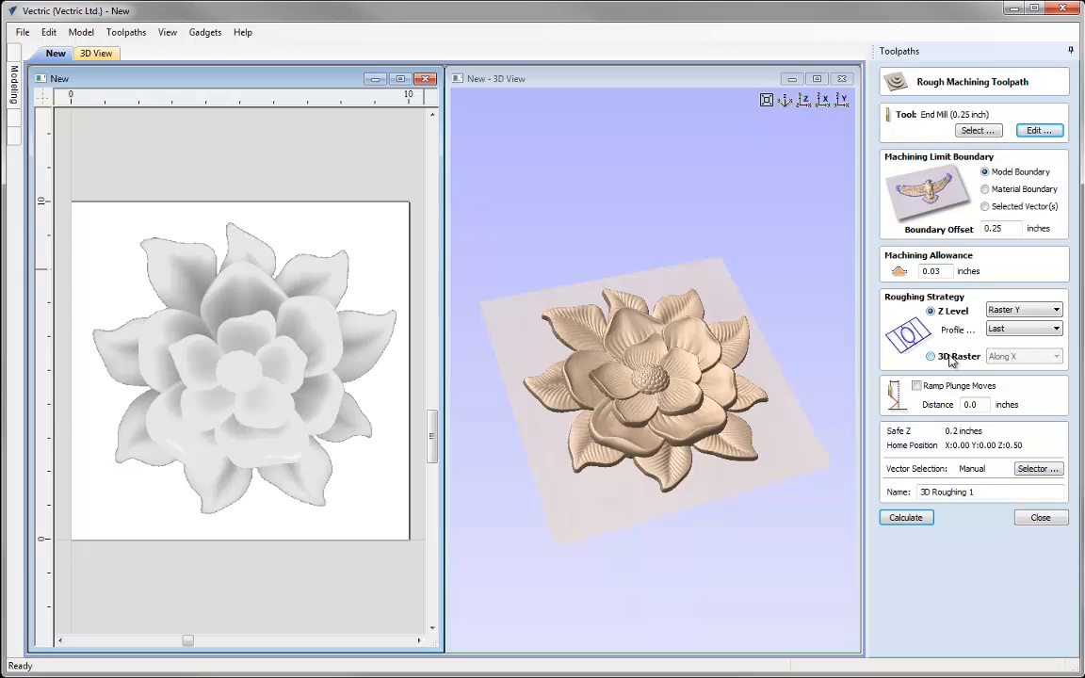
pyautogui.click(1054, 310)
pyautogui.click(1024, 324)
# Name the roughing toolpath 3D_Roughing_025EM and calculate it
pyautogui.click(980, 494)
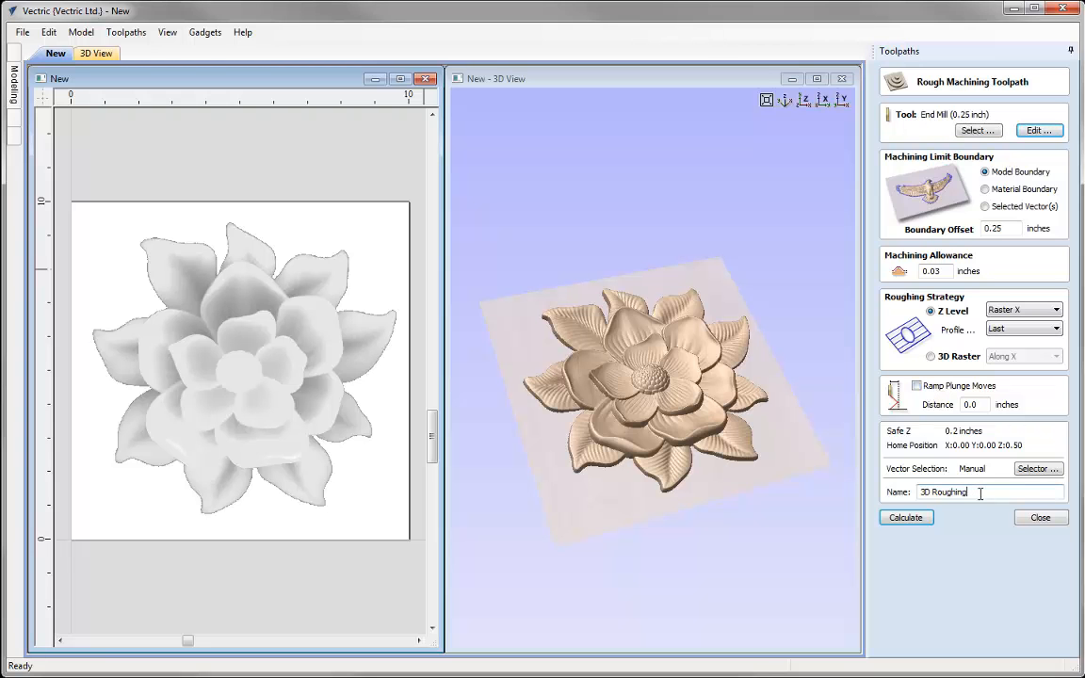
pyautogui.click(932, 494)
pyautogui.write('_')
pyautogui.click(982, 492)
pyautogui.write('_025EM')
pyautogui.click(906, 517)
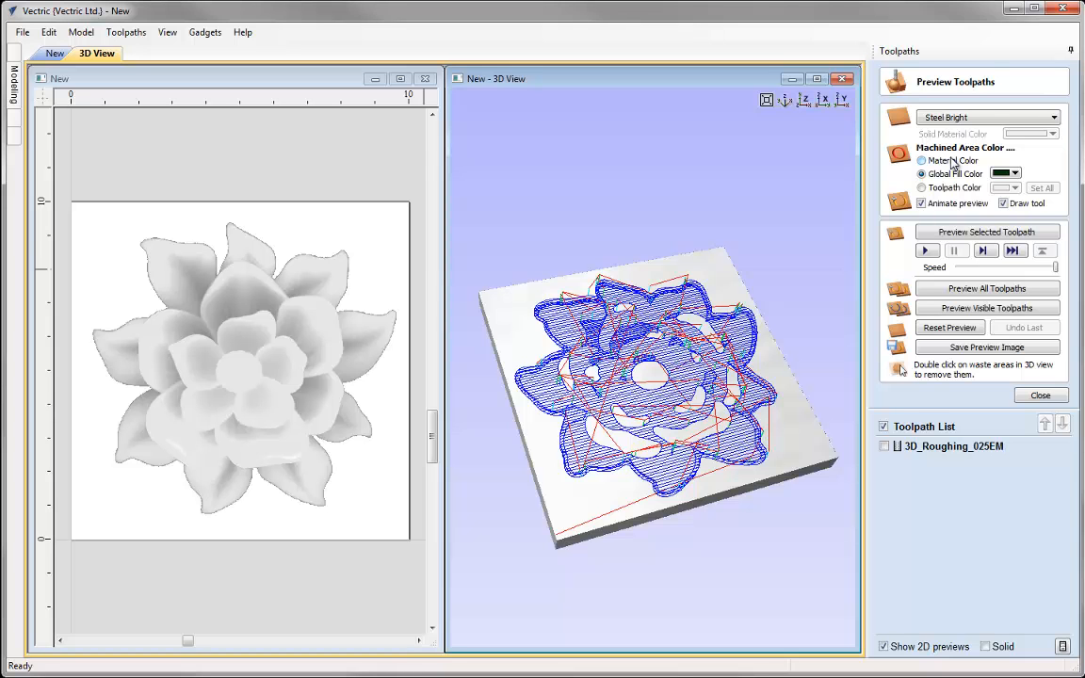
# Preview the roughing toolpath without animation, using Canadian Maple and the material color for machined areas
pyautogui.click(937, 116)
pyautogui.scroll(9, 1052, 280)
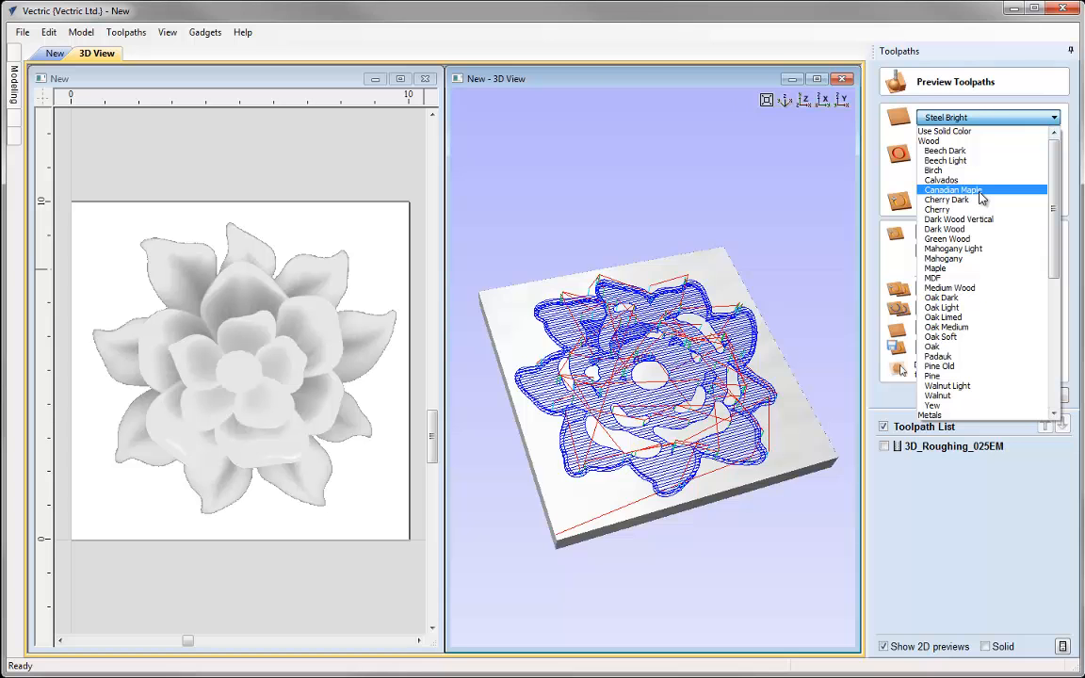
pyautogui.click(953, 190)
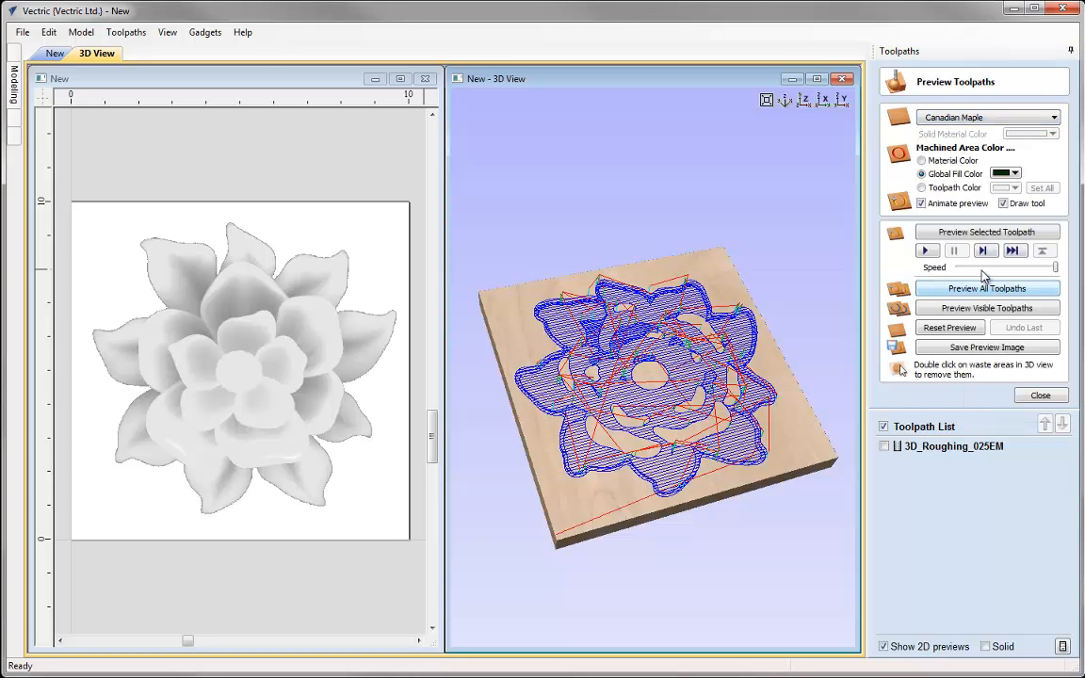
pyautogui.click(921, 161)
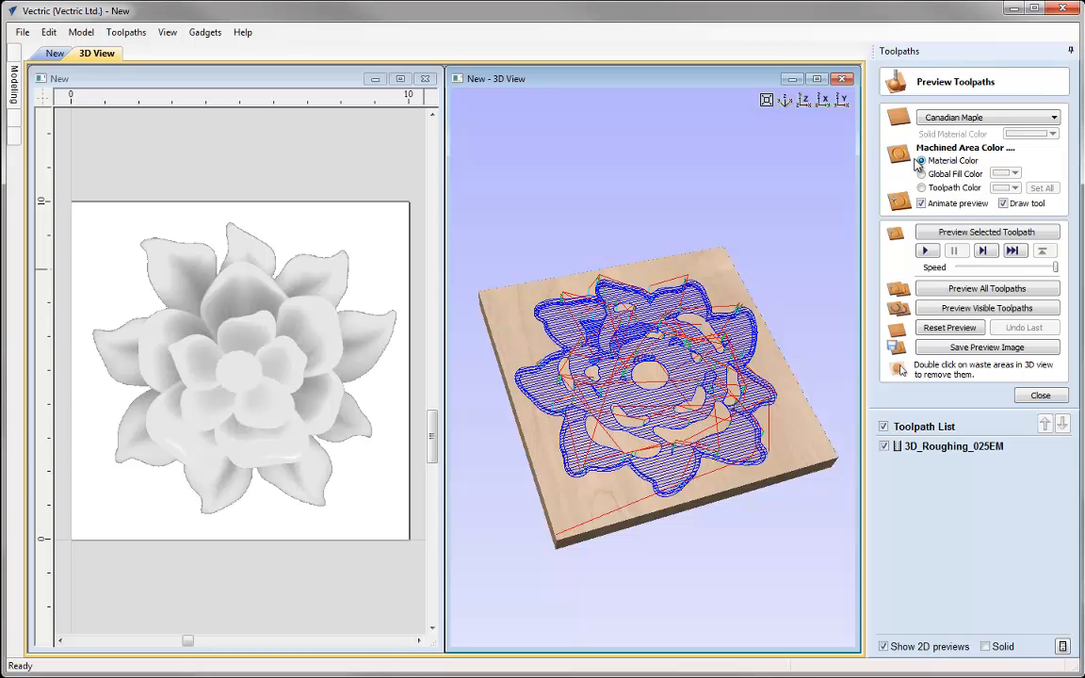
pyautogui.click(922, 203)
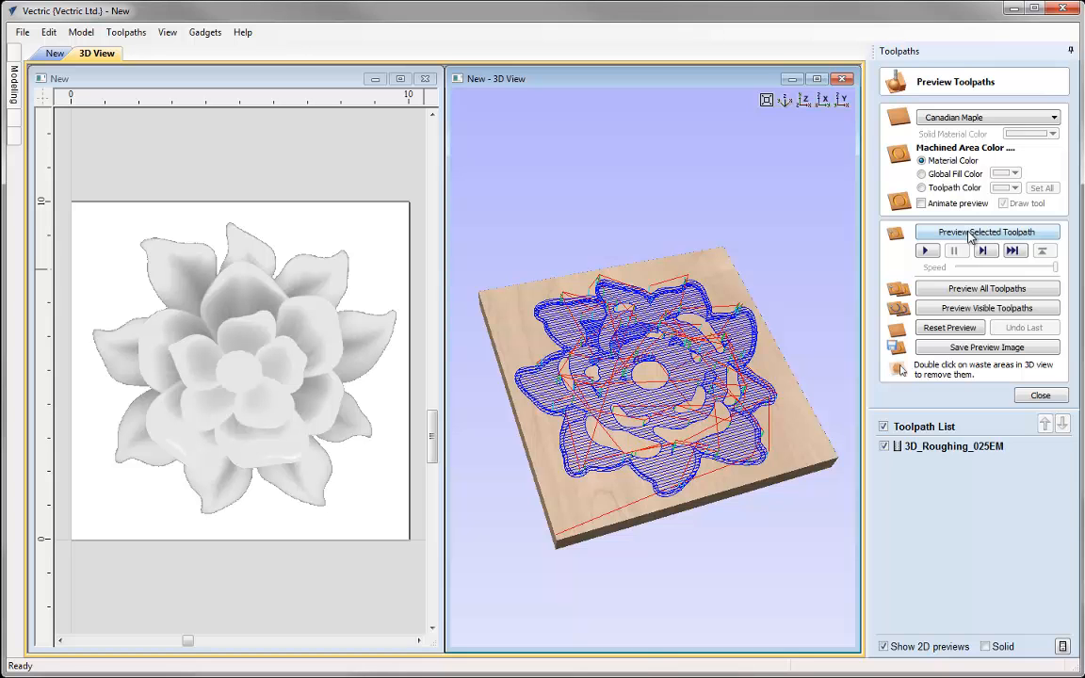
pyautogui.click(970, 233)
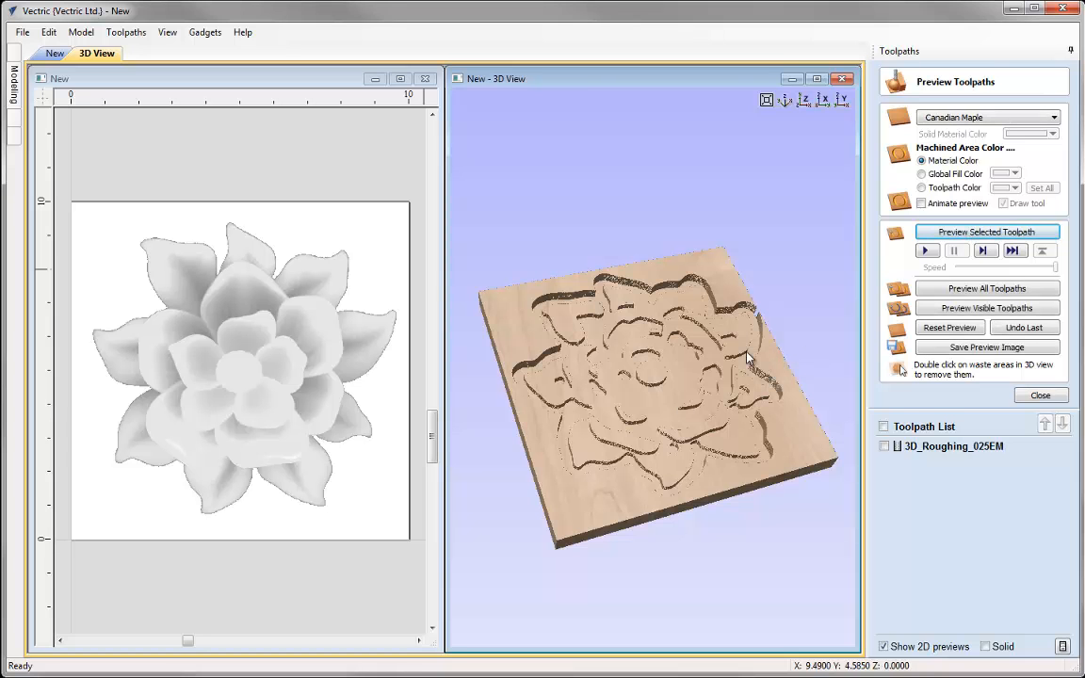
# Examine the roughed flower preview in a maximized 3D view and return to the 2D view
pyautogui.moveTo(674, 396); pyautogui.dragTo(640, 421)
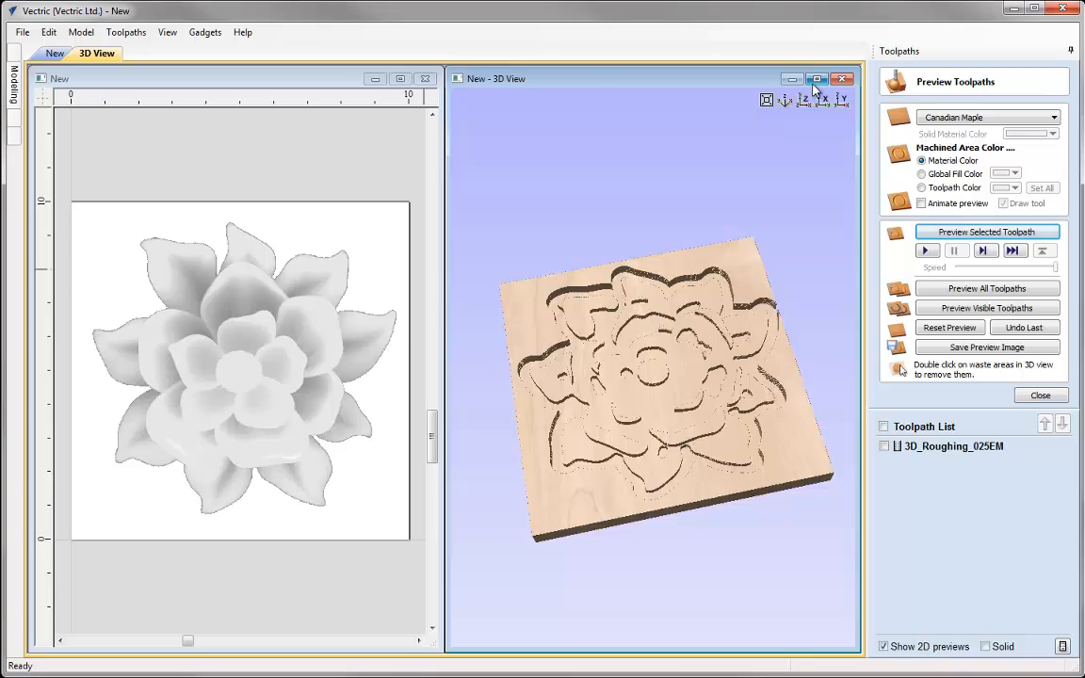
pyautogui.click(816, 79)
pyautogui.moveTo(426, 318); pyautogui.dragTo(690, 318)
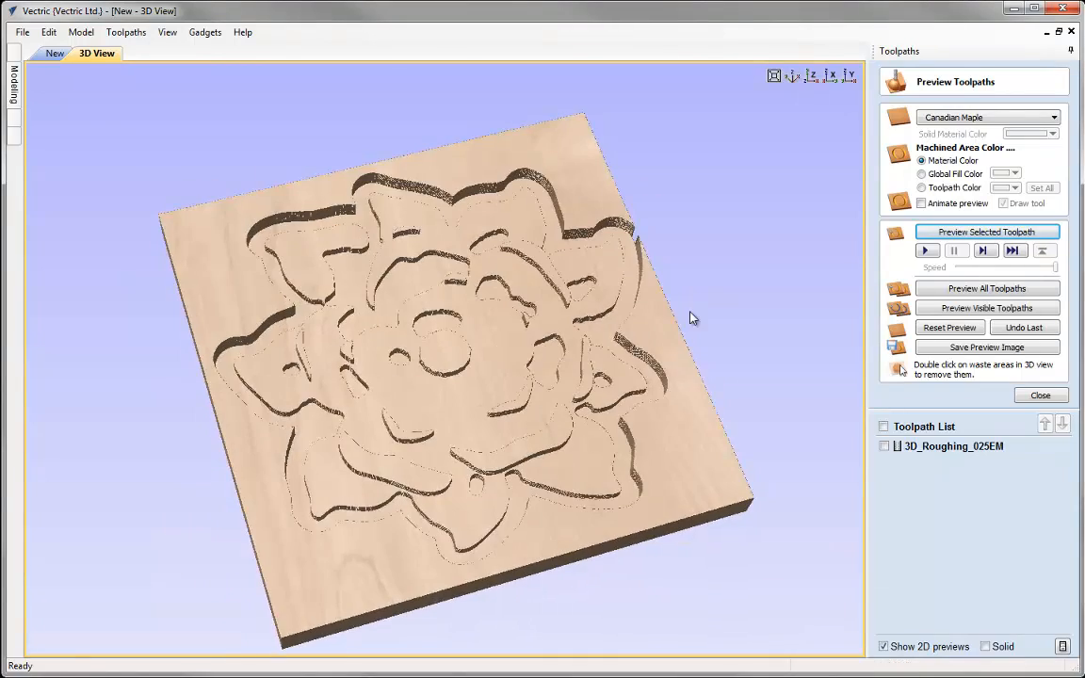
pyautogui.click(794, 76)
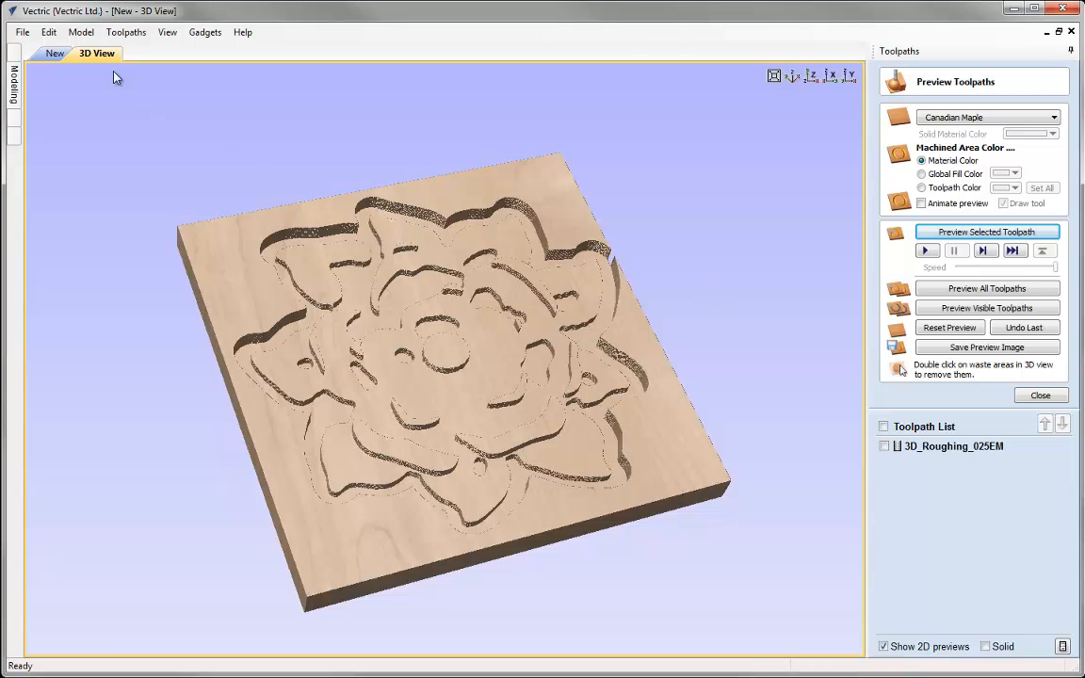
pyautogui.click(55, 54)
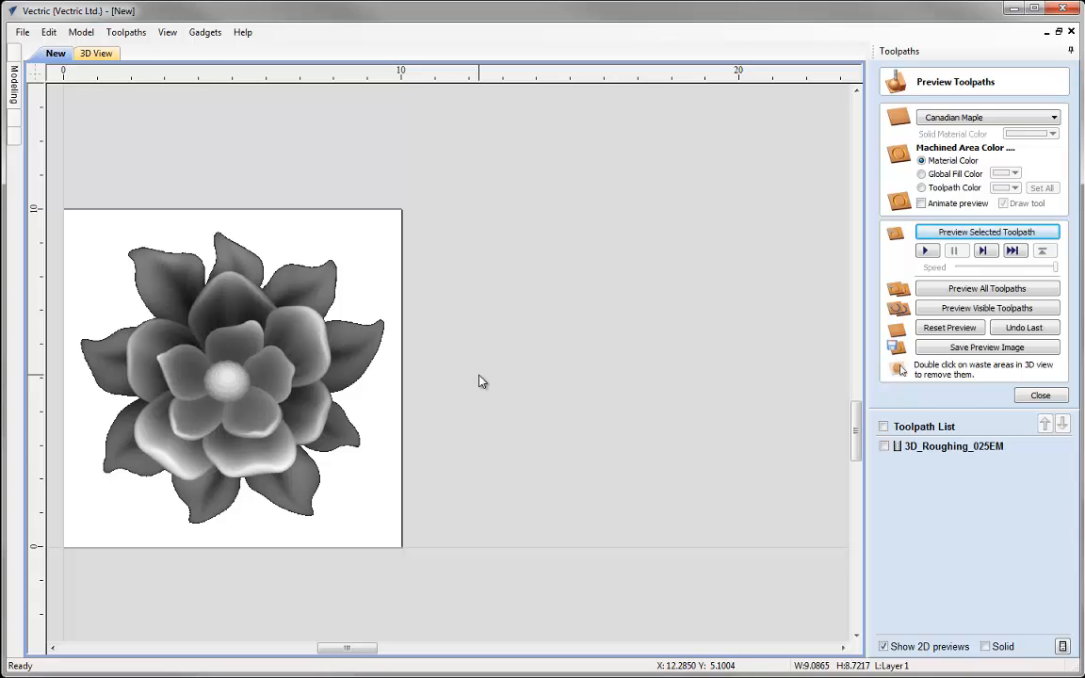
# Recalculate the 3D_Roughing_025EM toolpath with unchanged settings, reset the preview and preview the roughing again
pyautogui.click(1038, 395)
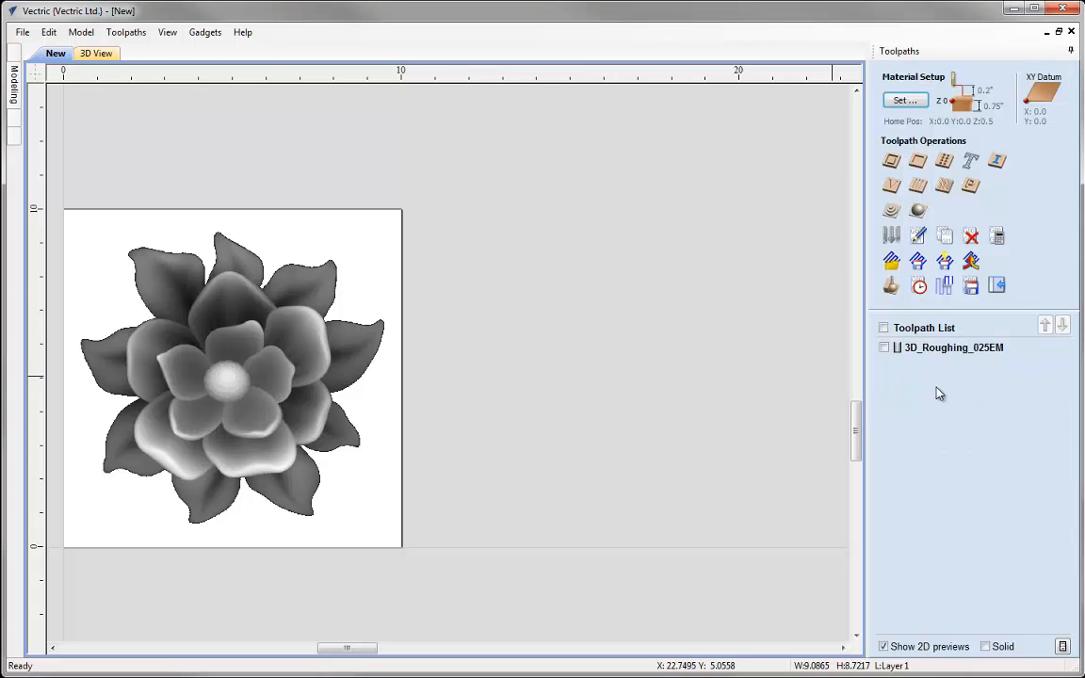
pyautogui.click(918, 237)
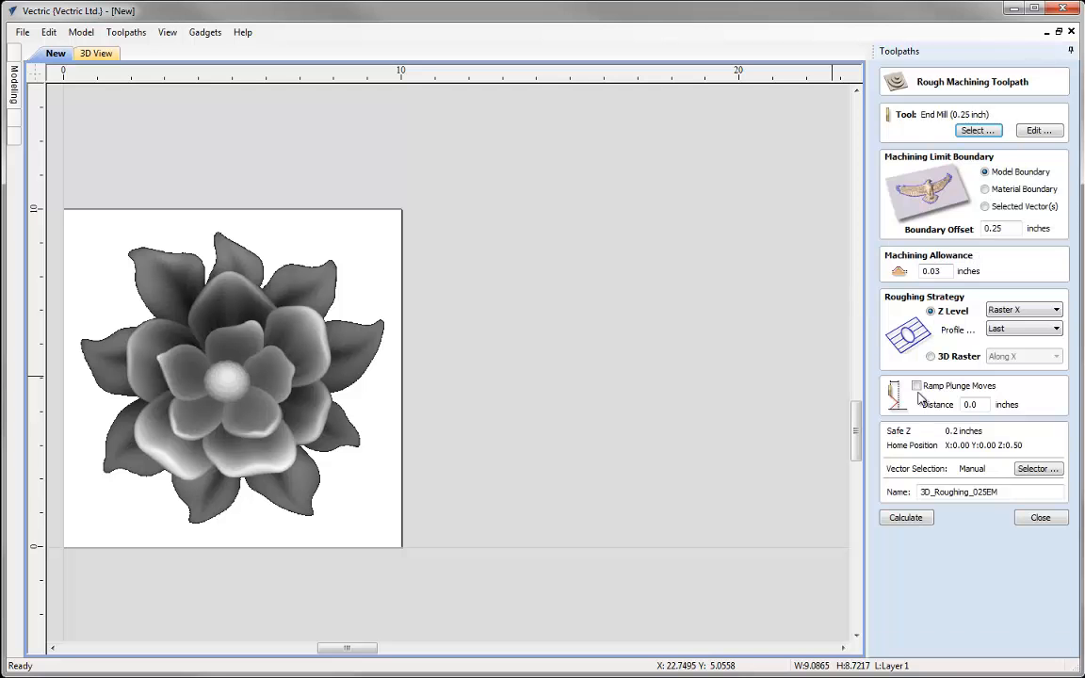
pyautogui.click(909, 518)
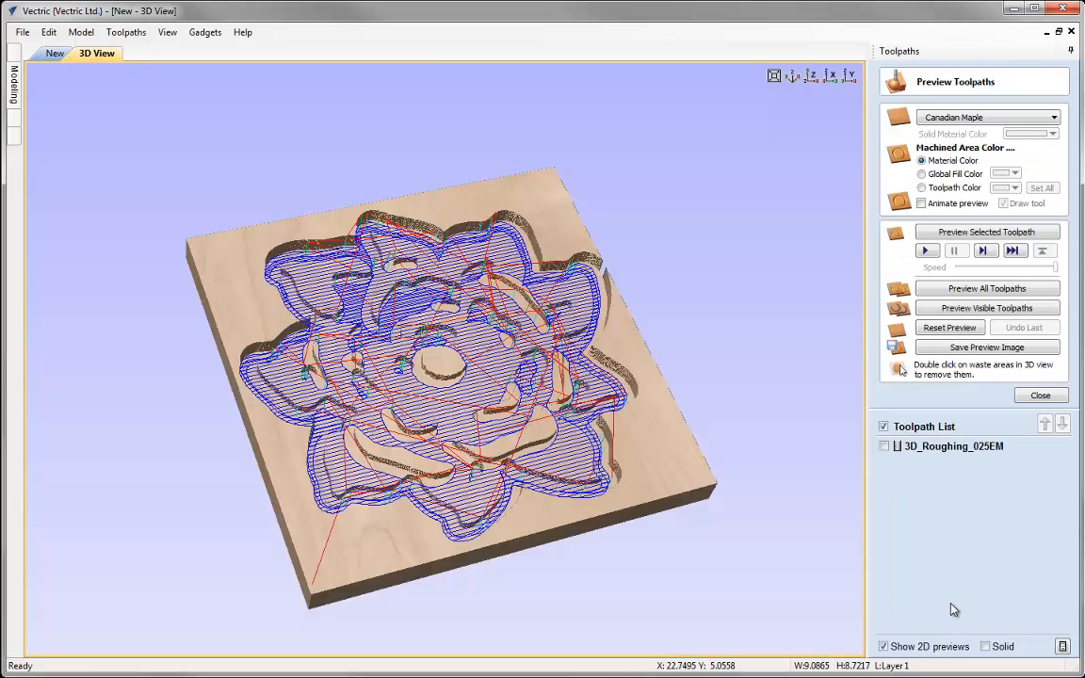
pyautogui.click(949, 328)
pyautogui.click(986, 232)
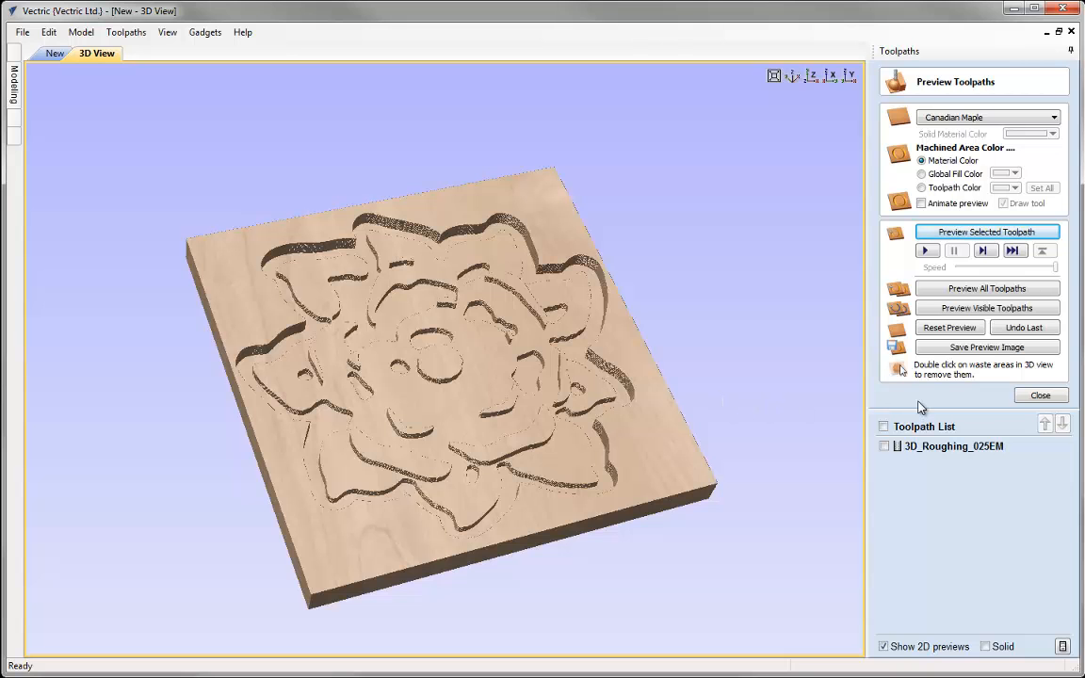
pyautogui.click(1028, 397)
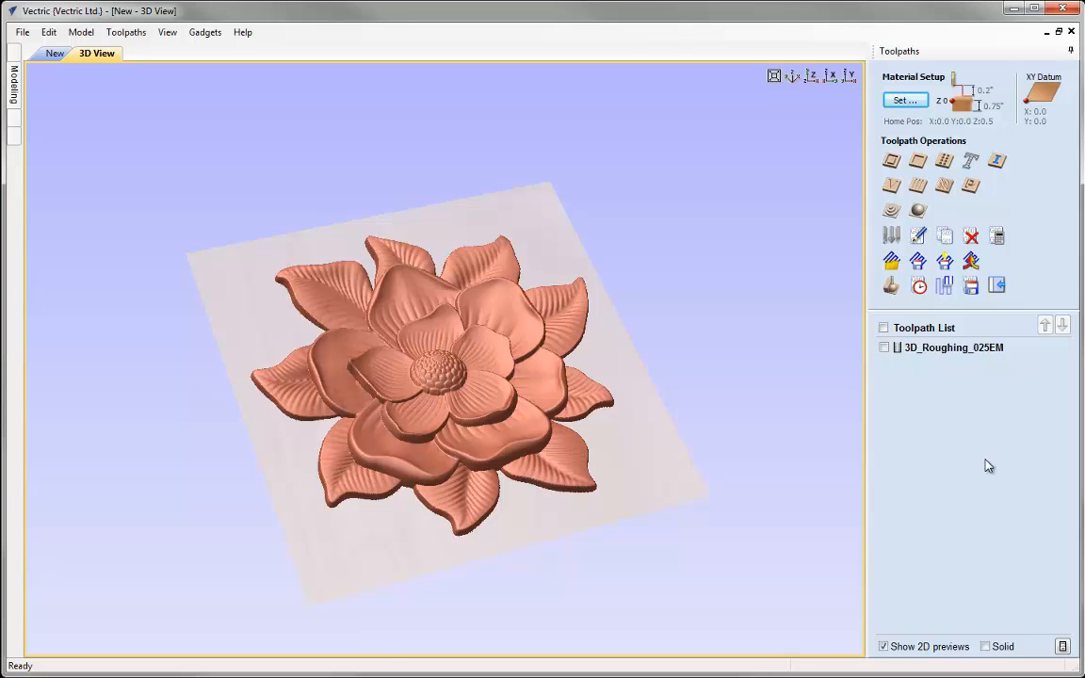
# Start a 3D finishing toolpath and choose the imperial Ball Nose (0.125 inch) tool
pyautogui.click(918, 213)
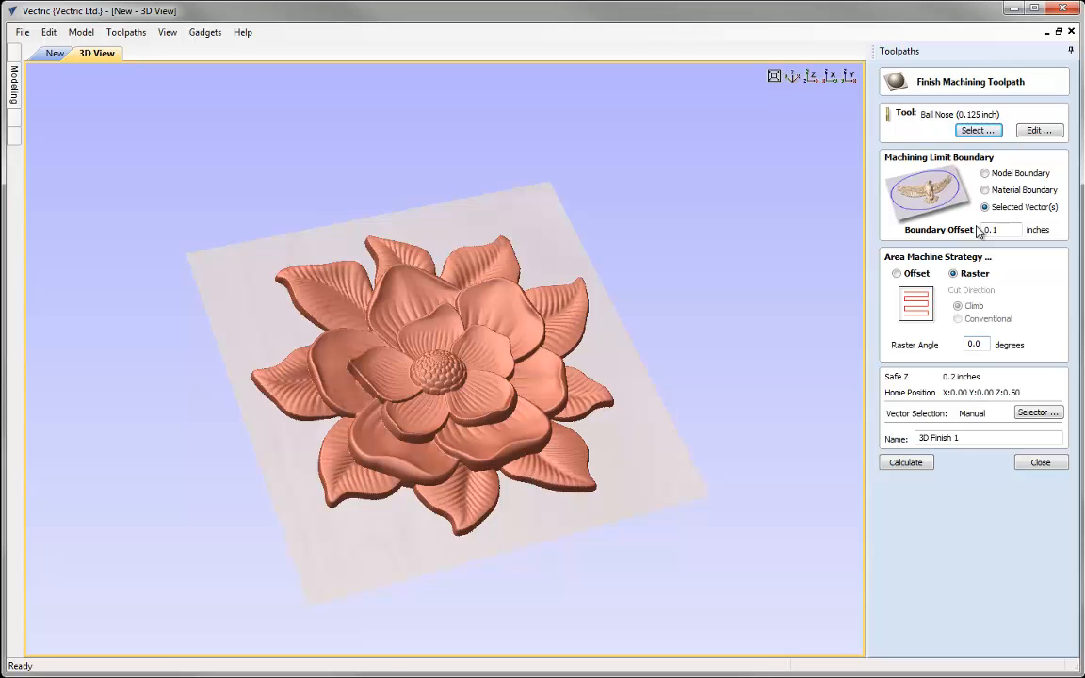
pyautogui.click(977, 130)
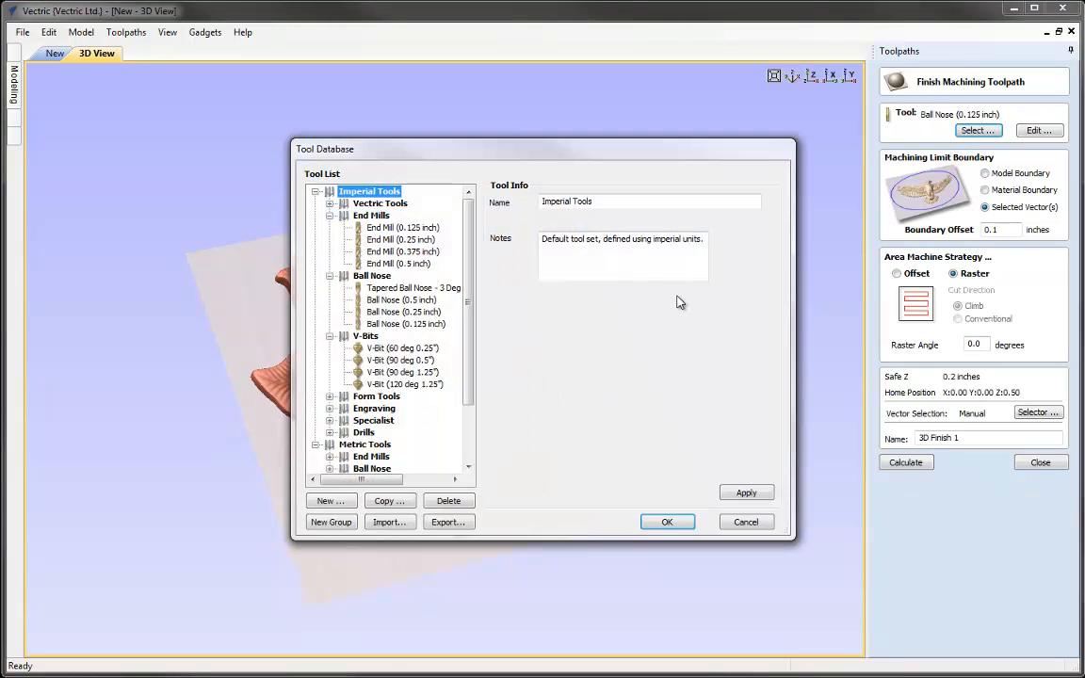
pyautogui.click(405, 323)
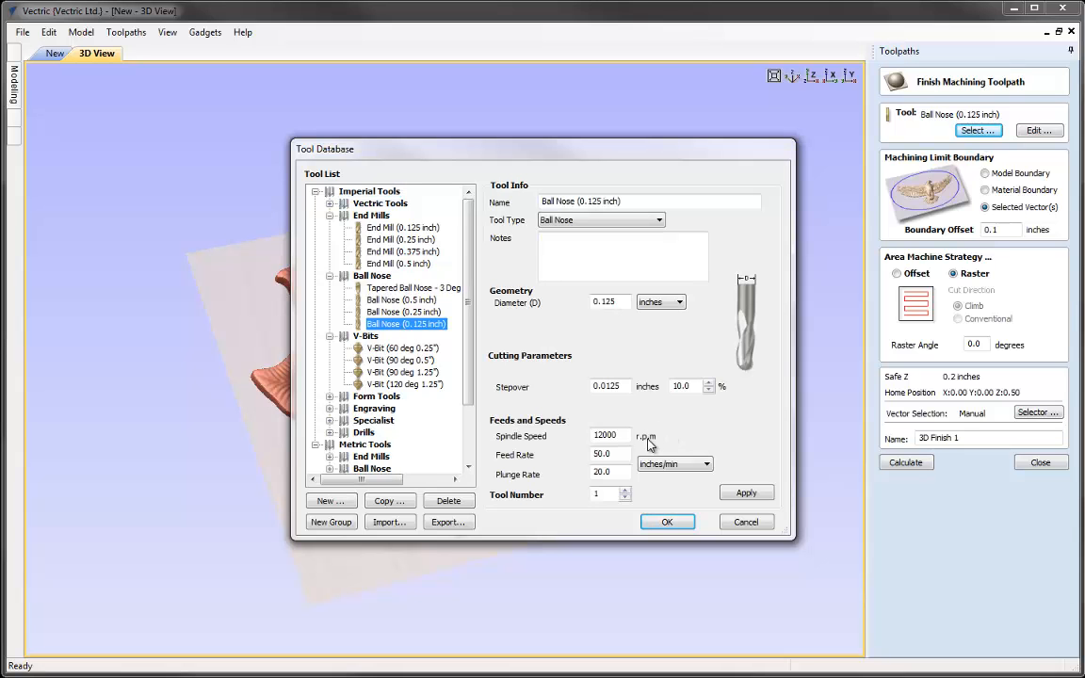
pyautogui.click(666, 522)
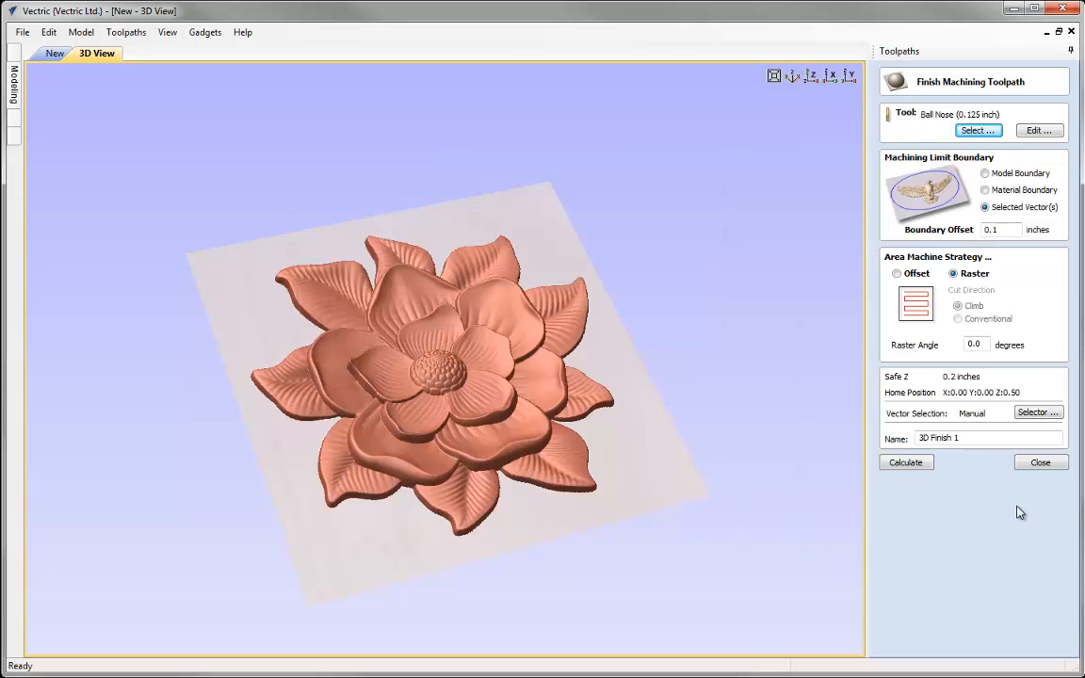
# Limit the finishing pass to the model boundary with a 0.1 inch offset, using the Raster strategy after trying Offset
pyautogui.click(984, 174)
pyautogui.moveTo(1005, 228); pyautogui.dragTo(964, 227)
pyautogui.click(1018, 230)
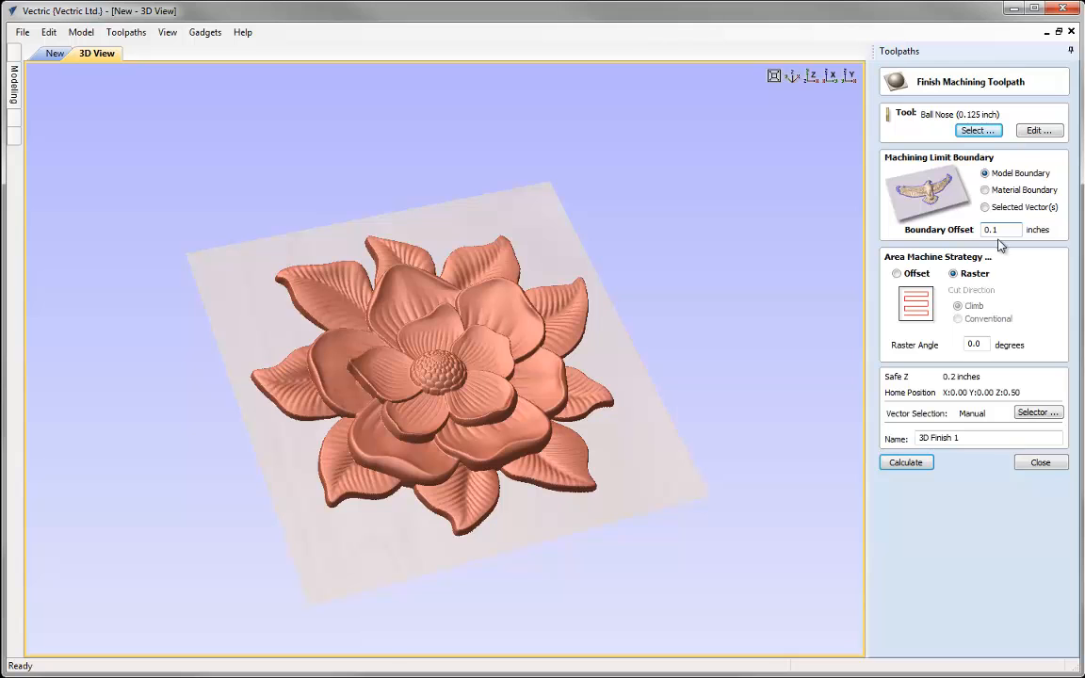
pyautogui.click(896, 274)
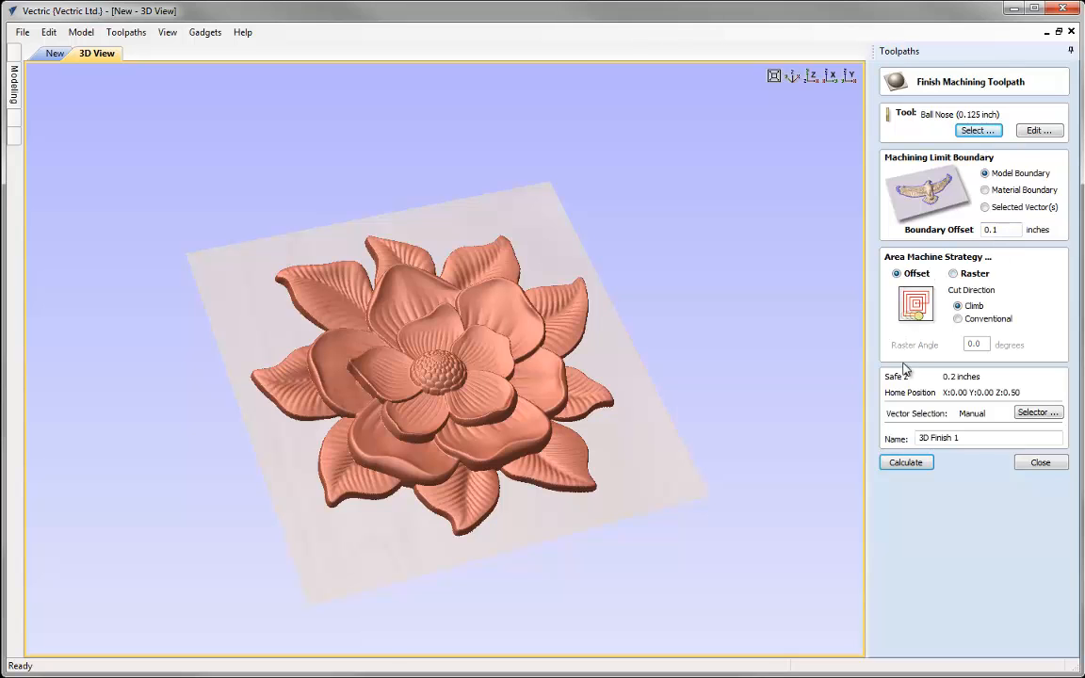
pyautogui.click(953, 273)
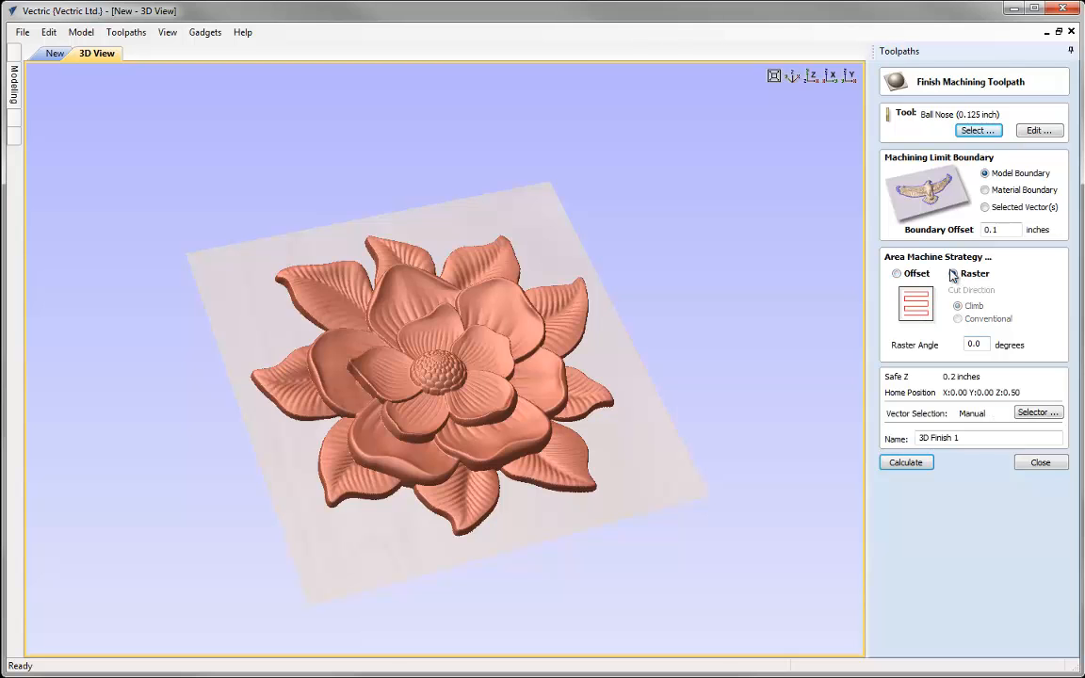
pyautogui.doubleClick(979, 345)
# Name the finishing toolpath 3D_Finish_0125BN and calculate it
pyautogui.moveTo(963, 438); pyautogui.dragTo(947, 438)
pyautogui.write('h_0.125BN')
pyautogui.click(929, 439)
pyautogui.press('BackSpace')
pyautogui.write('_')
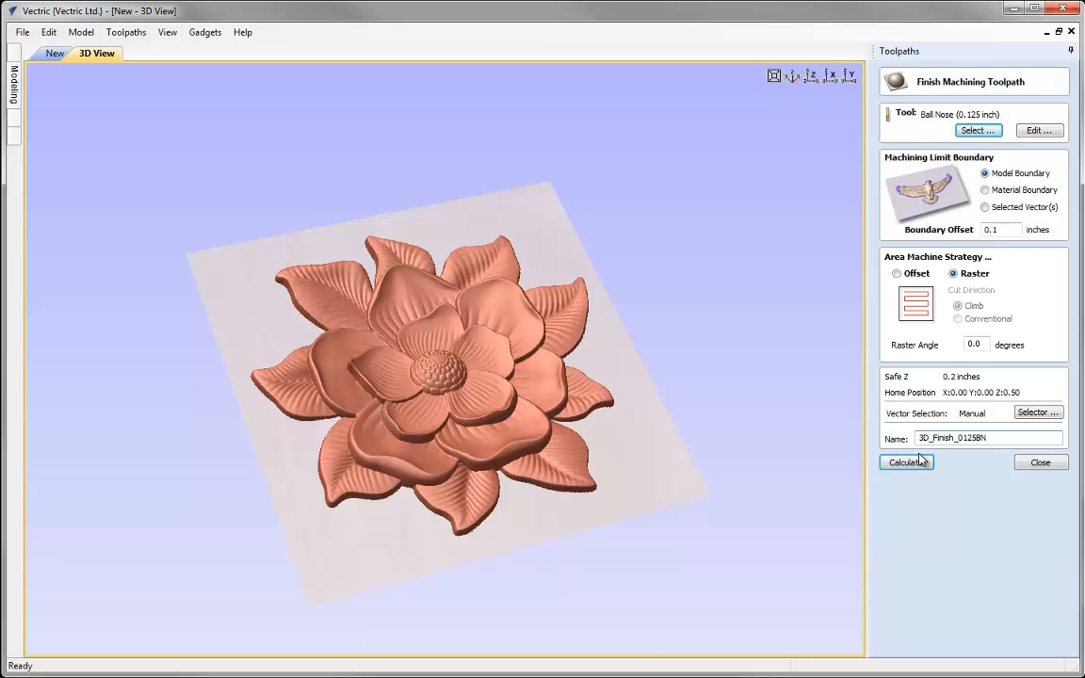
pyautogui.click(920, 460)
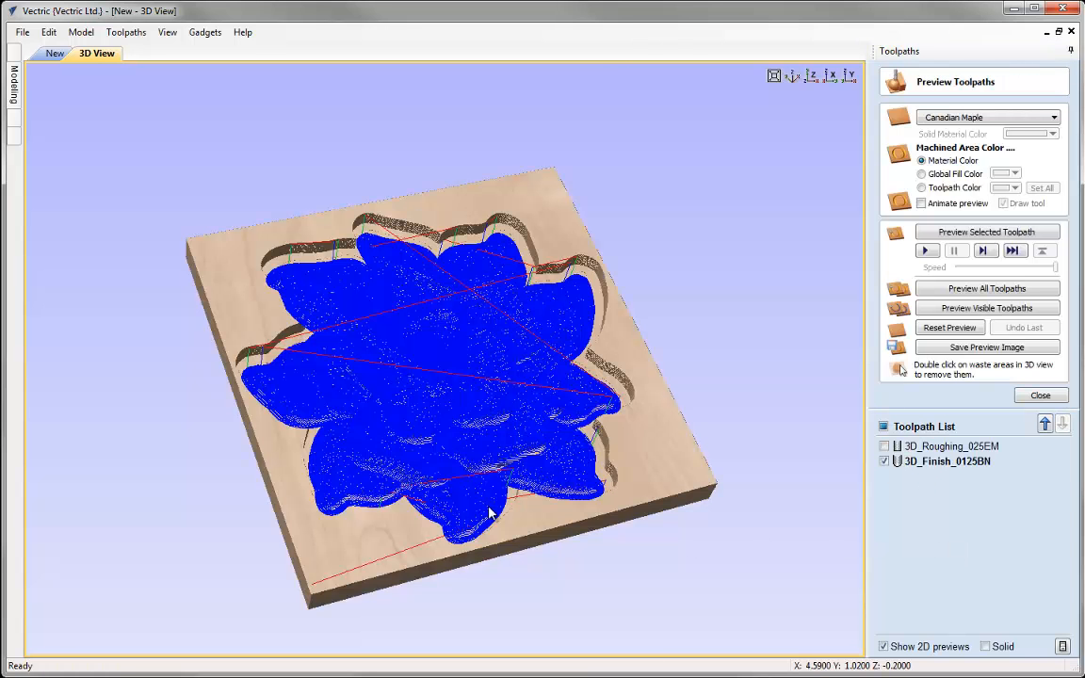
# Preview the 3D_Finish_0125BN toolpath on the roughed block and inspect the carved flower up close
pyautogui.scroll(5, 493, 508)
pyautogui.scroll(4, 487, 432)
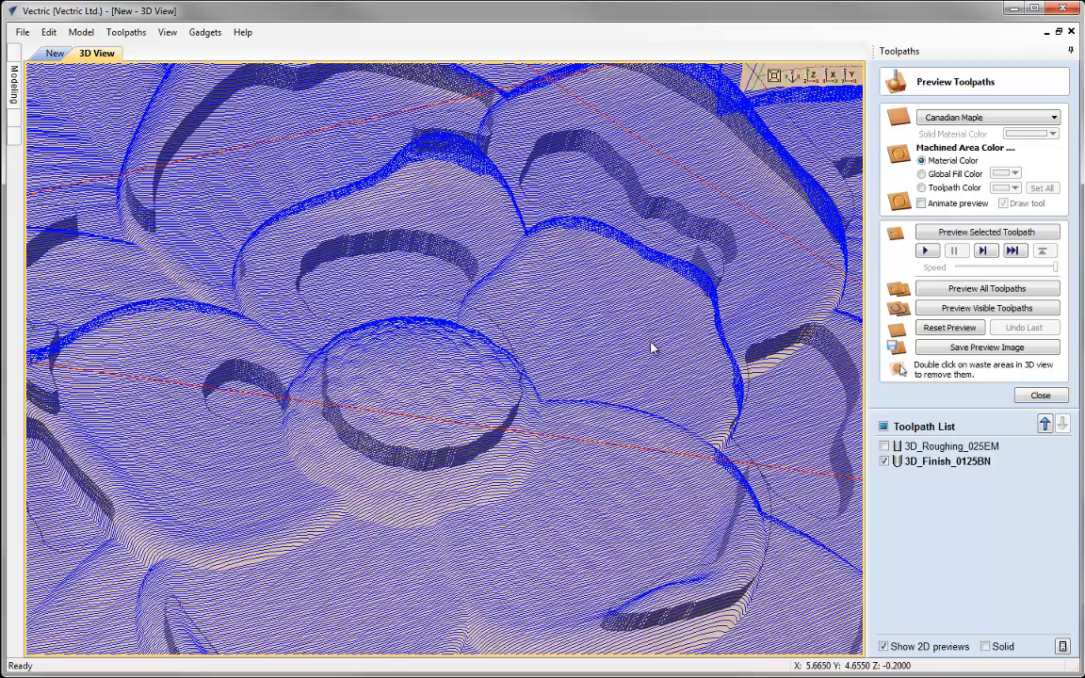
pyautogui.click(792, 76)
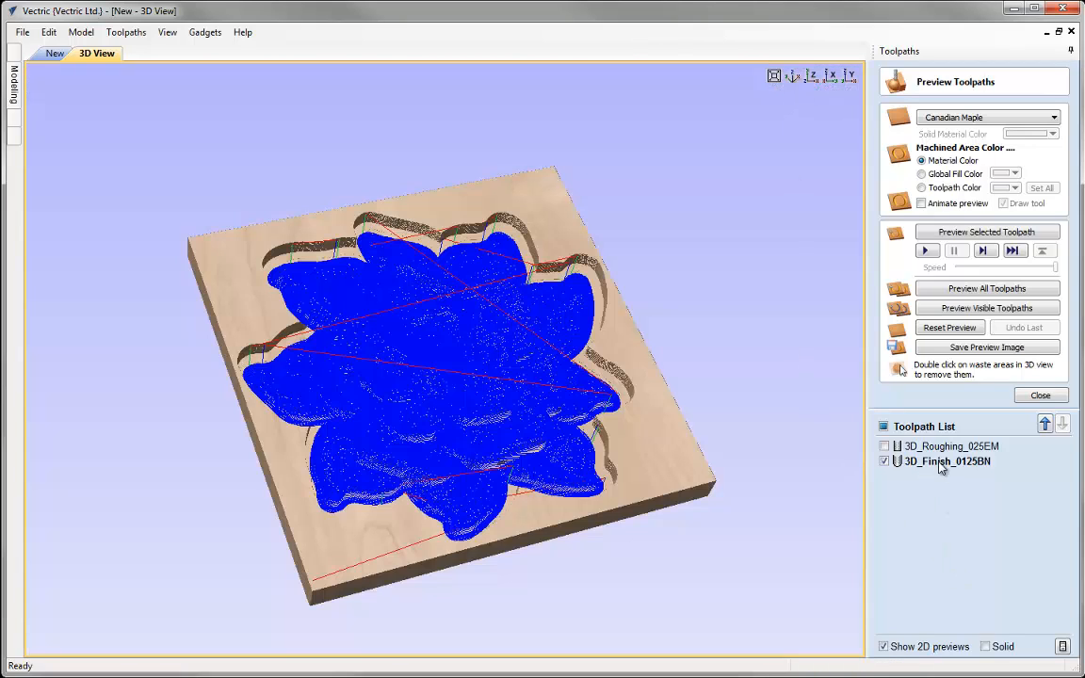
pyautogui.click(985, 231)
pyautogui.click(951, 235)
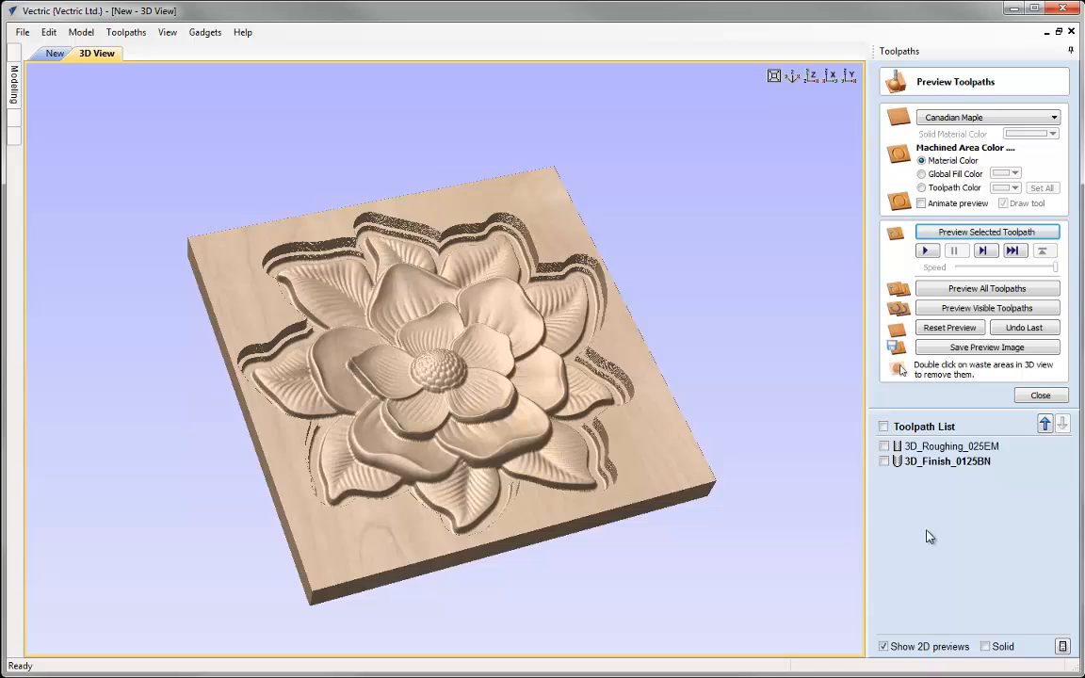
pyautogui.scroll(5, 506, 431)
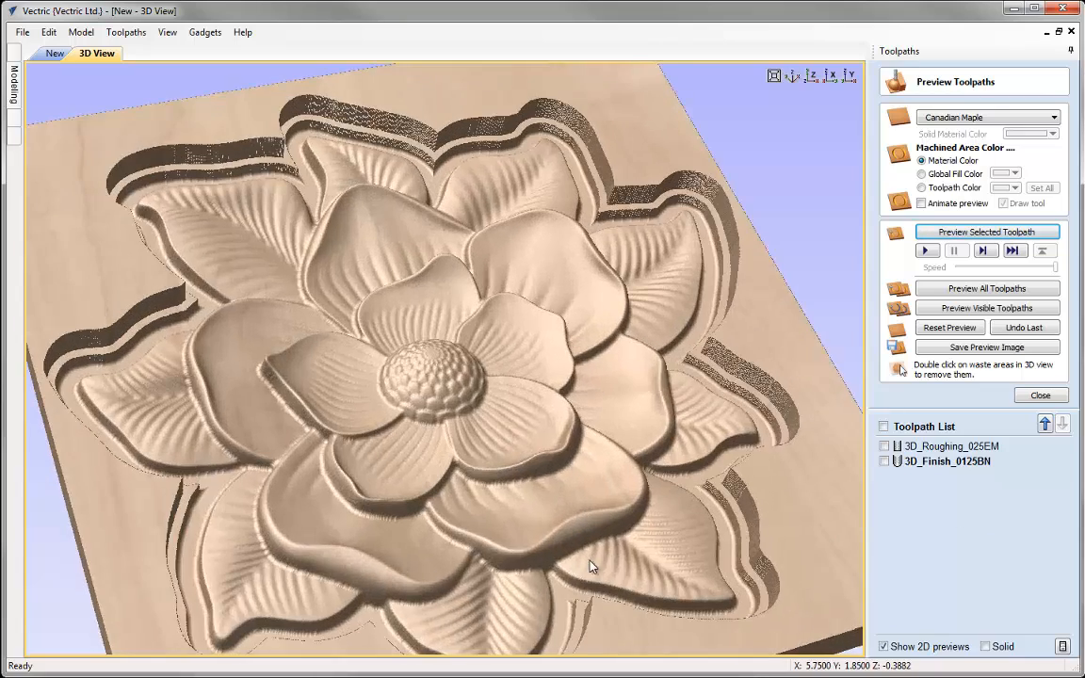
pyautogui.moveTo(569, 480); pyautogui.dragTo(472, 474)
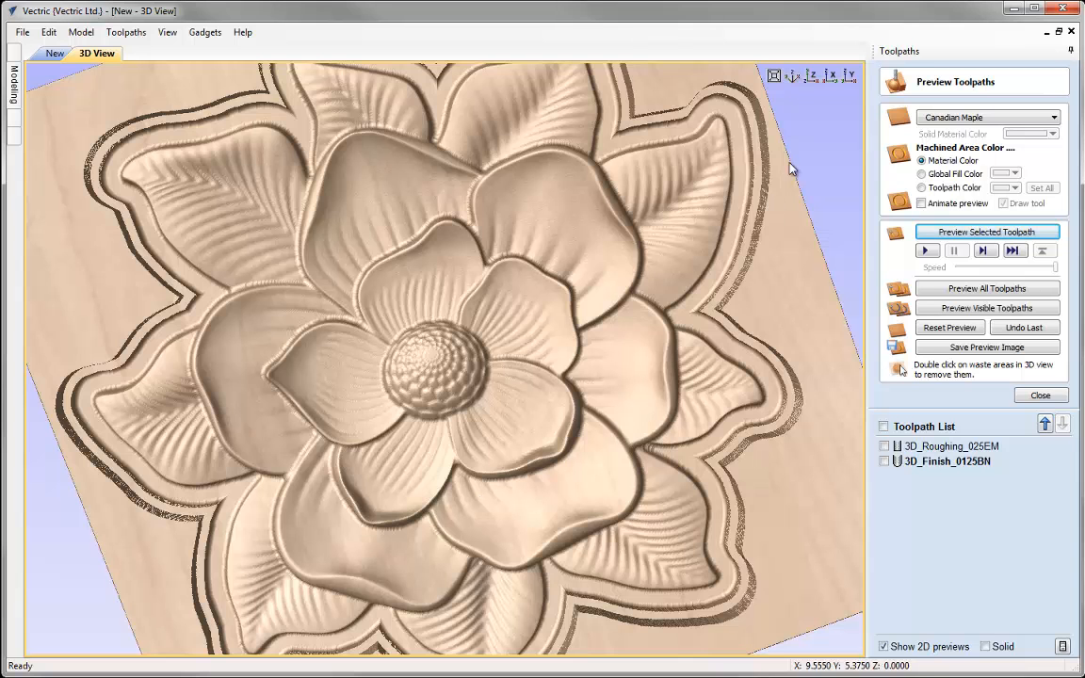
pyautogui.click(792, 75)
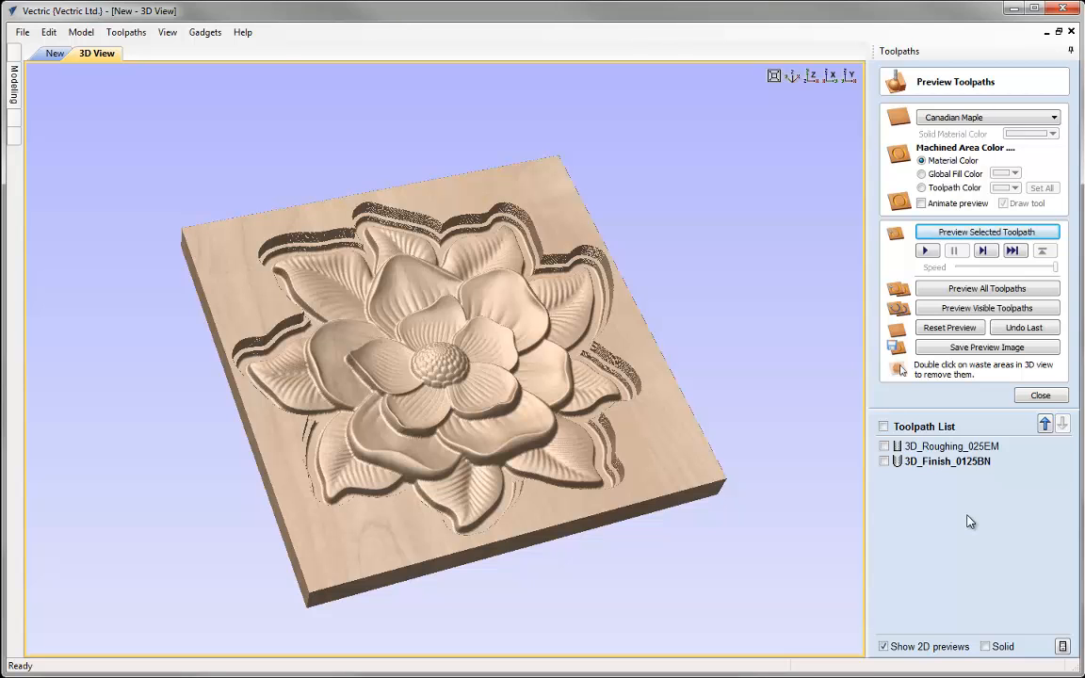
pyautogui.click(1035, 395)
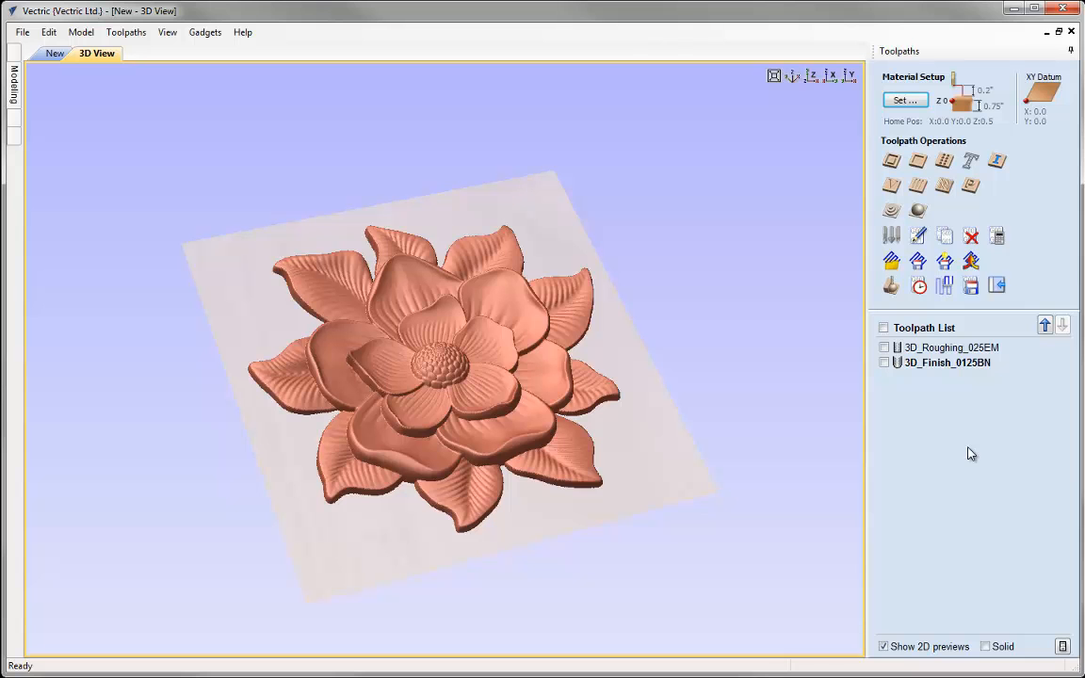
# Return to the 2D view, deselect the flower and keep the 3D modeling tools displayed
pyautogui.click(54, 54)
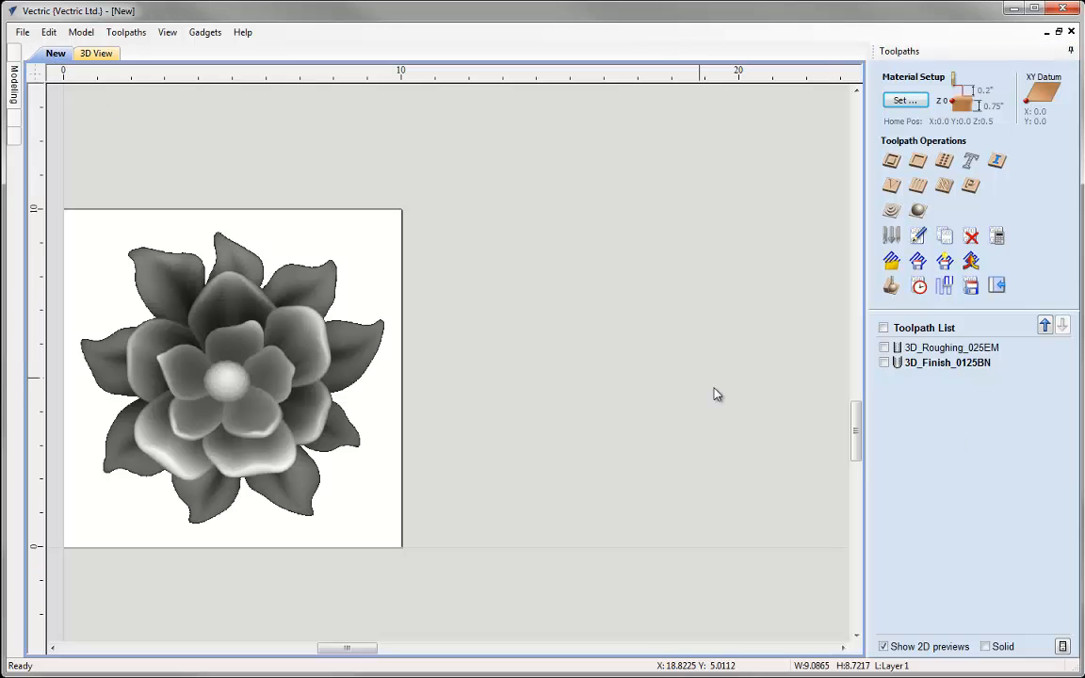
pyautogui.click(637, 356)
pyautogui.press('F6')
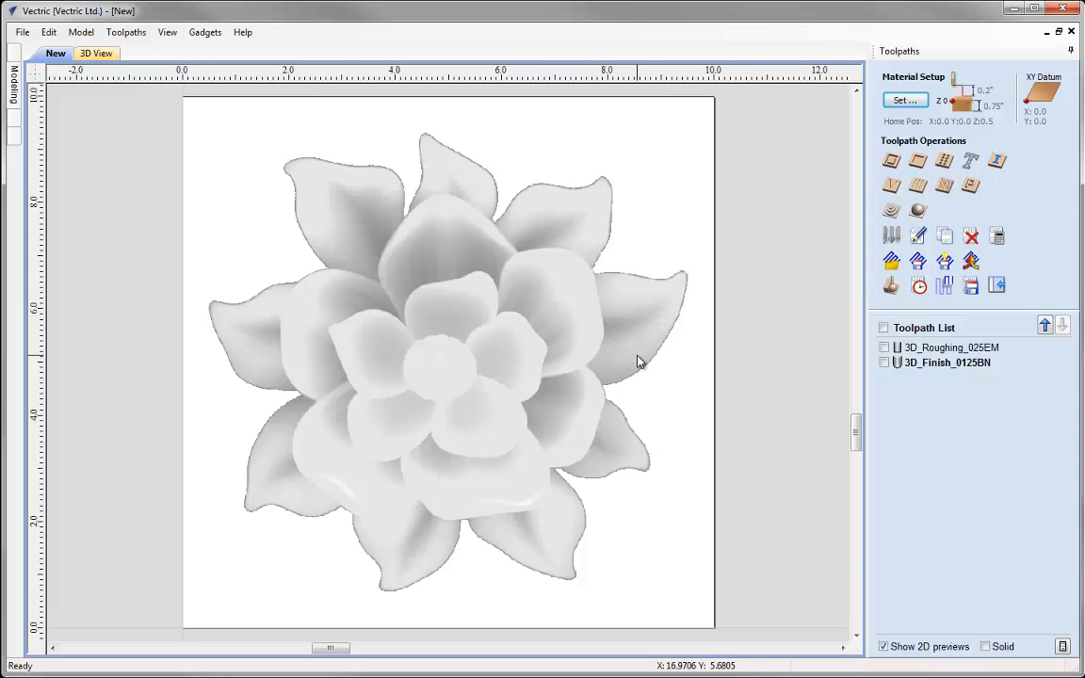
pyautogui.click(13, 83)
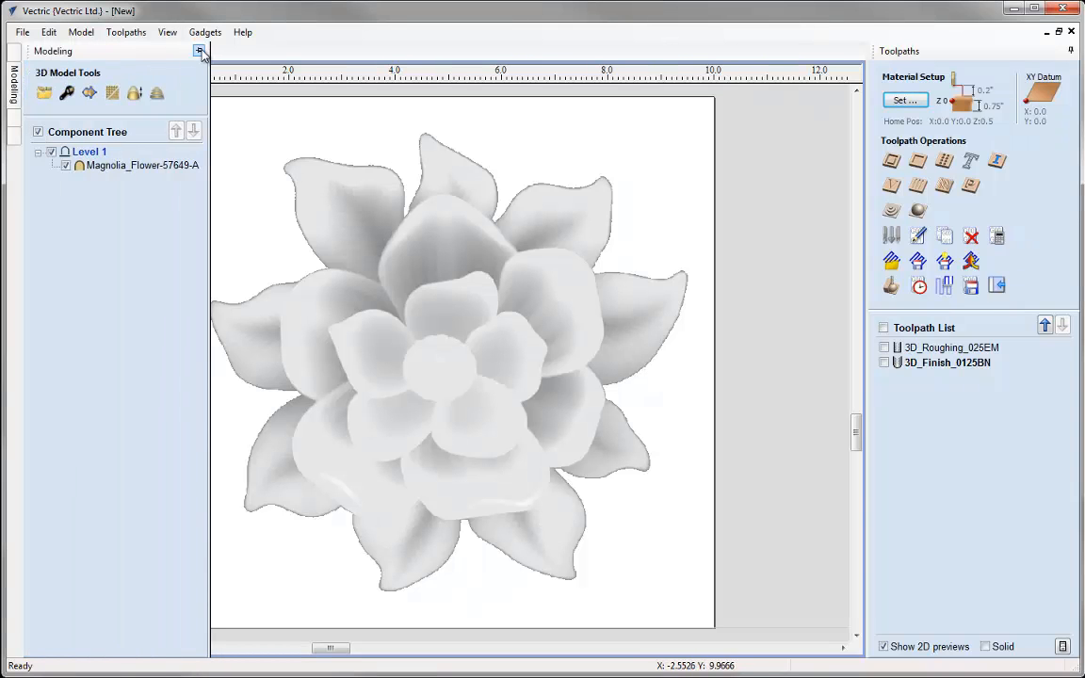
pyautogui.click(199, 49)
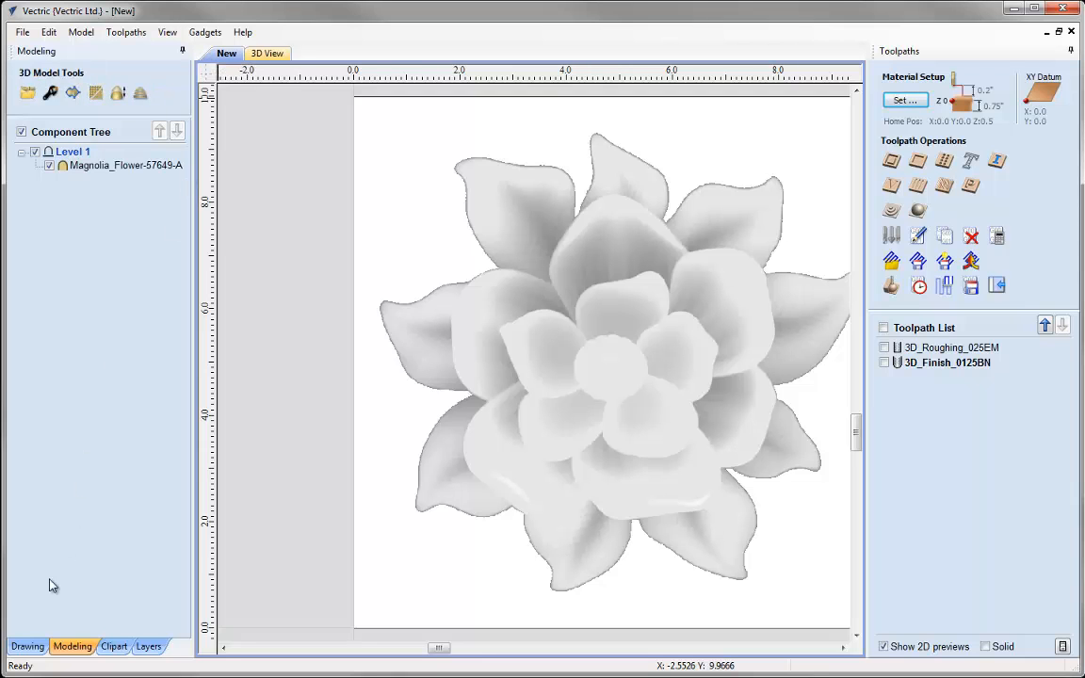
pyautogui.click(27, 646)
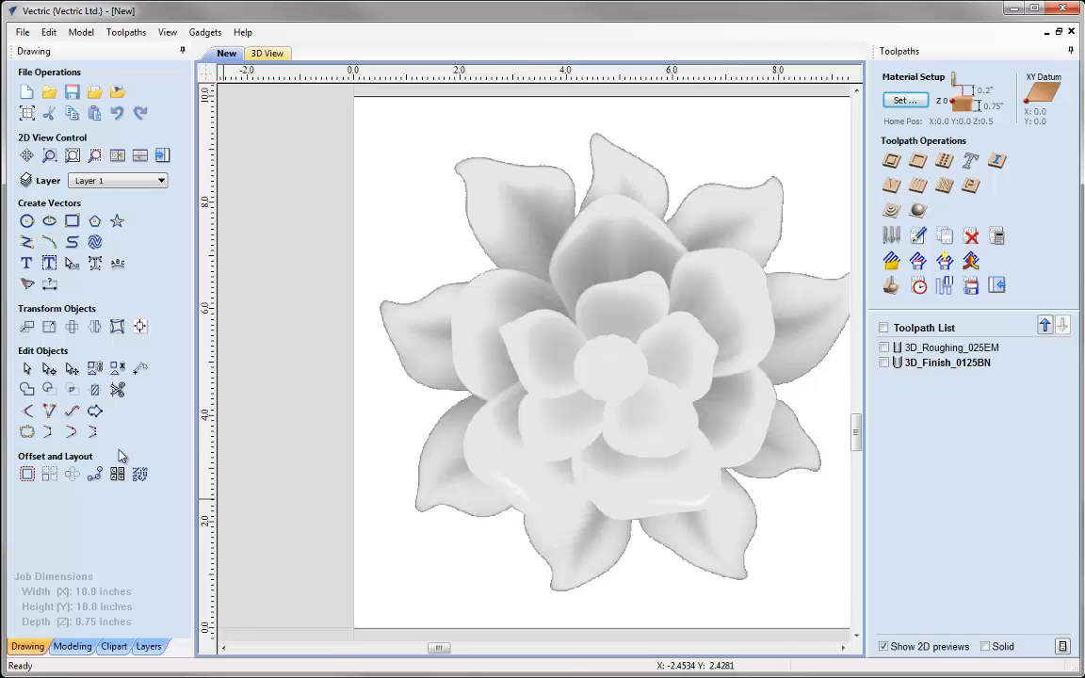
pyautogui.click(74, 647)
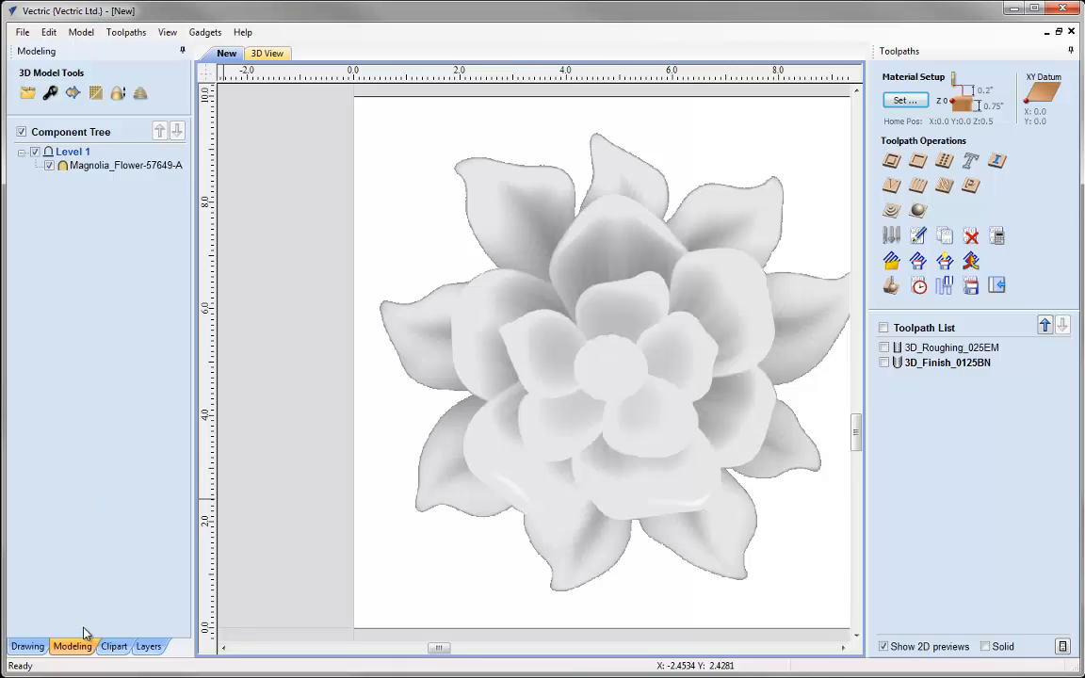
# Create a vector boundary from the magnolia flower component and select the new outline
pyautogui.click(416, 375)
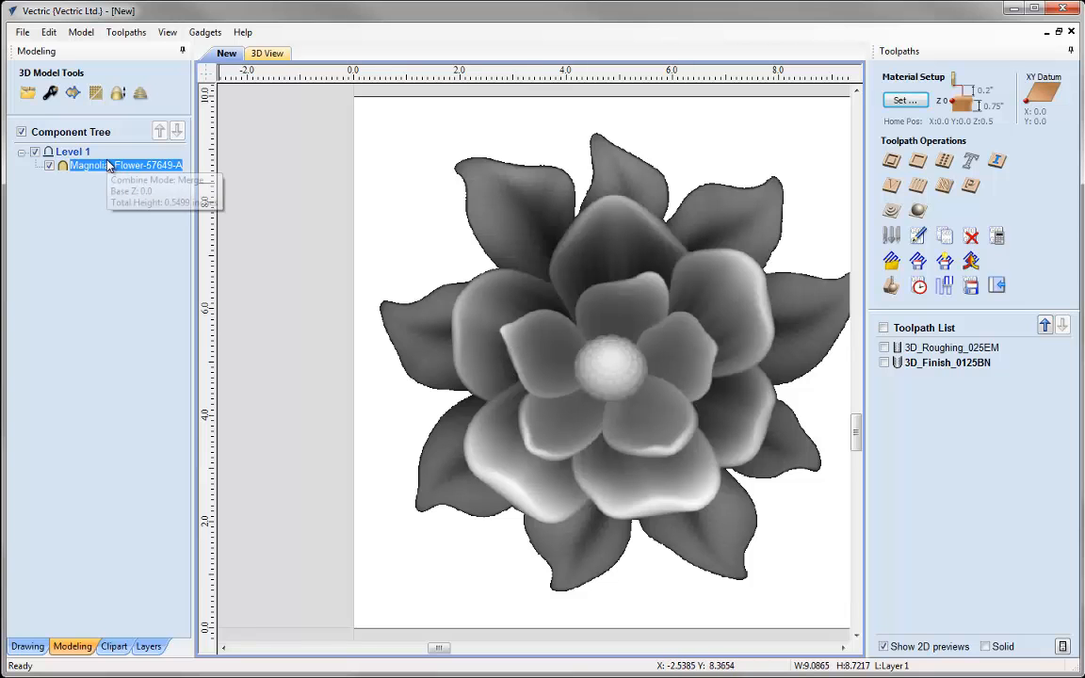
pyautogui.click(72, 93)
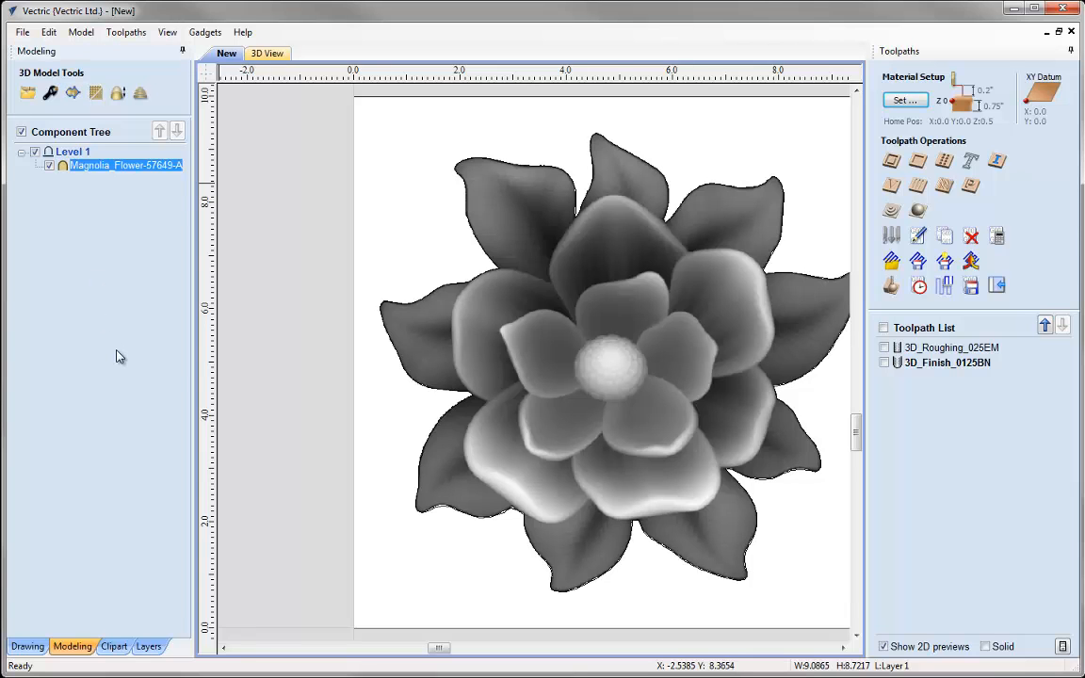
pyautogui.click(314, 332)
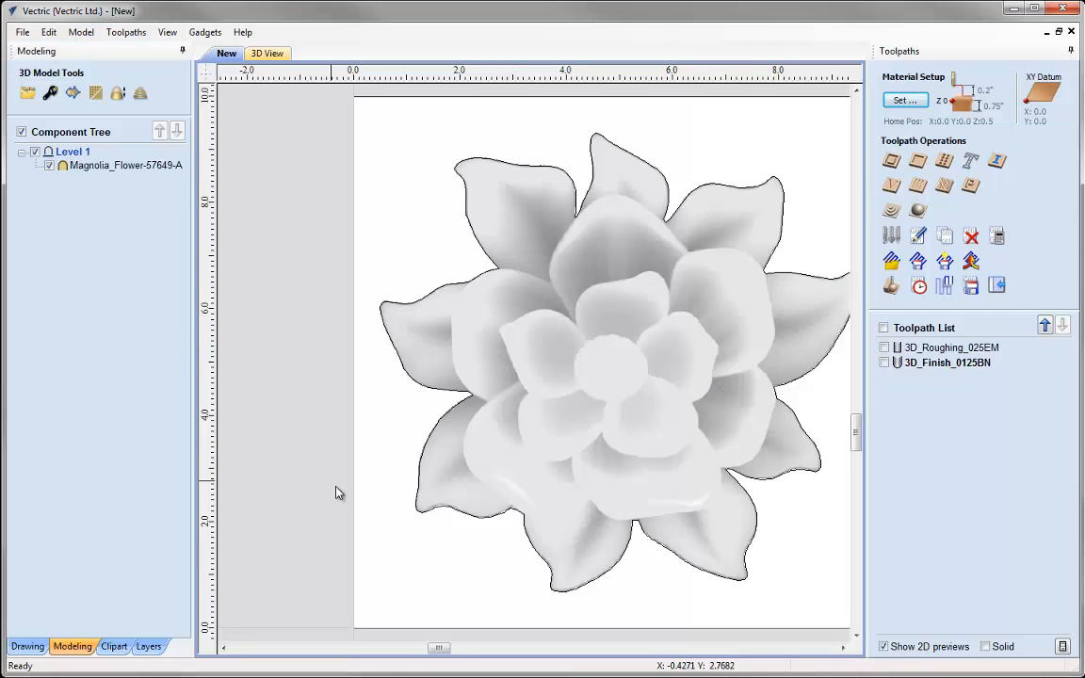
pyautogui.click(447, 511)
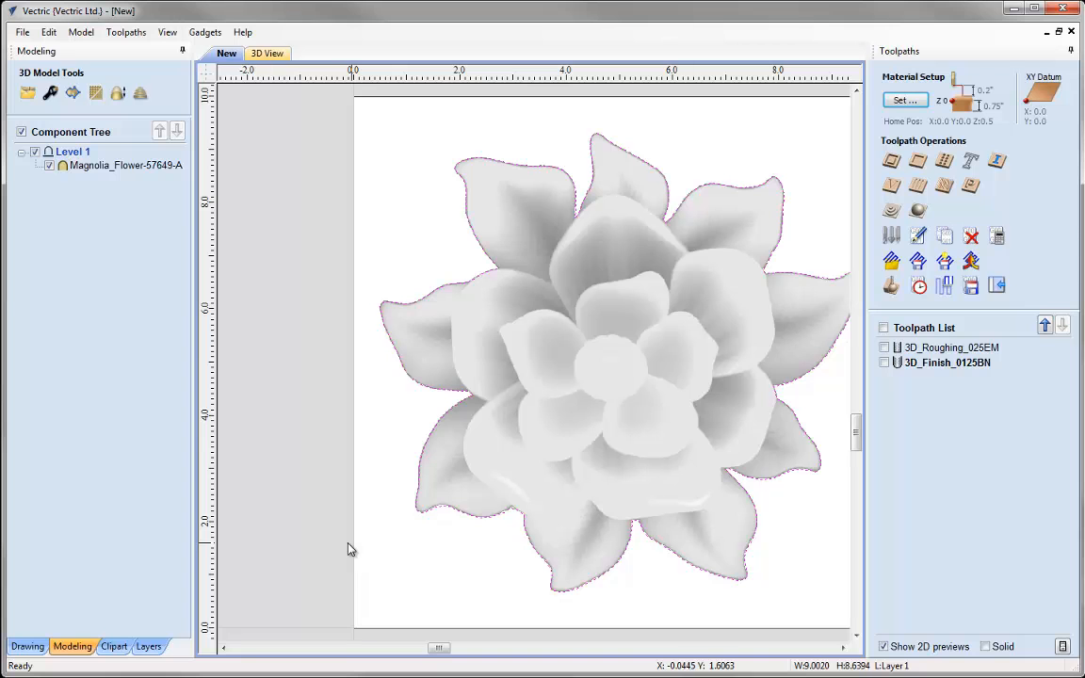
# Start a 2D profile toolpath on the flower's boundary outline with a cut depth of 0.75 inches
pyautogui.press('F11')
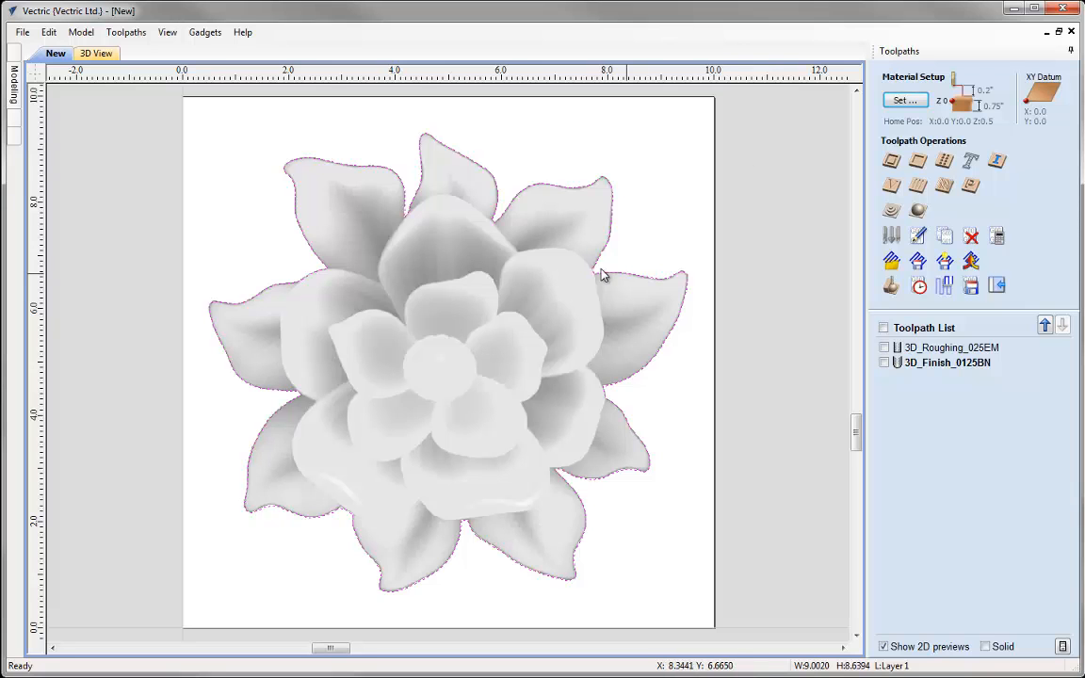
pyautogui.click(891, 162)
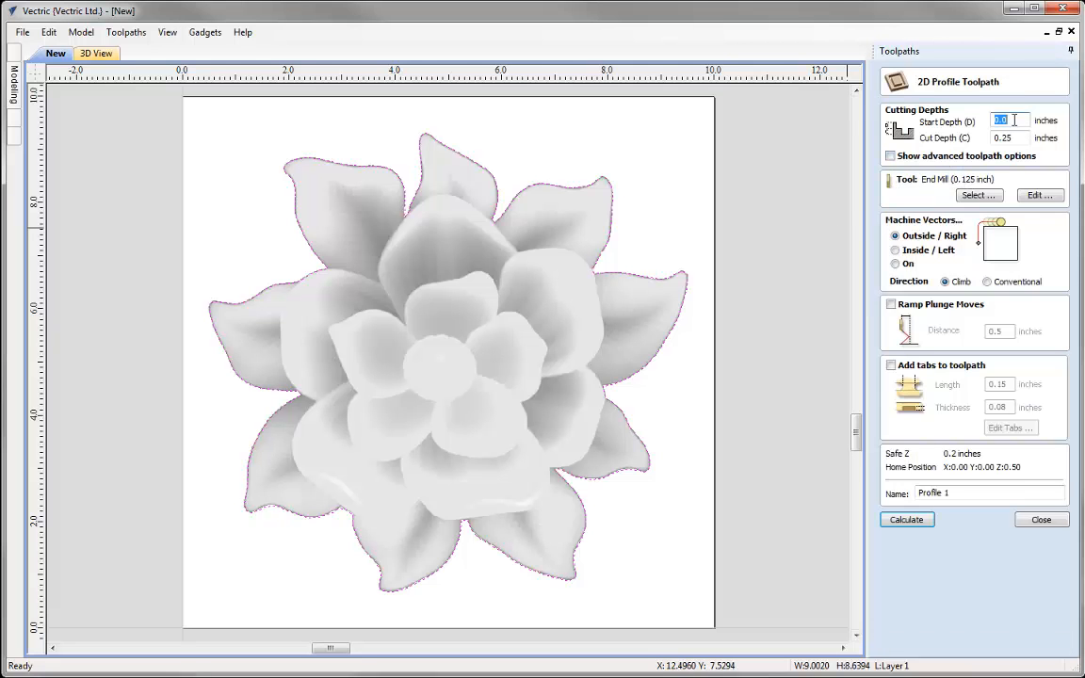
pyautogui.click(995, 141)
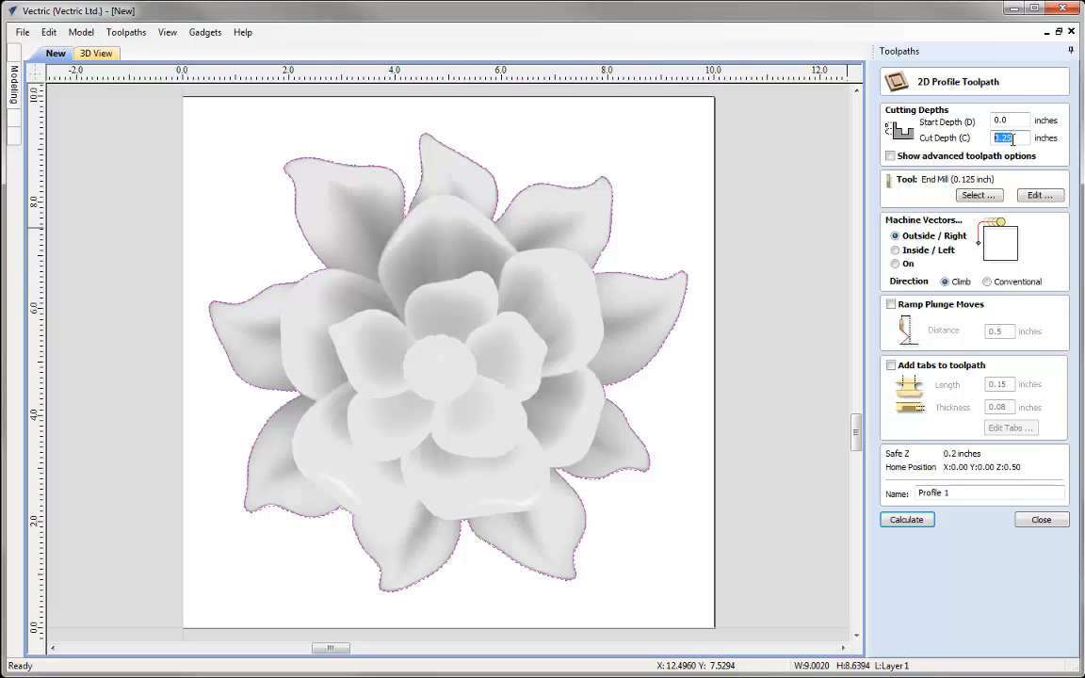
pyautogui.write('0.75')
# Choose the 0.25 inch end mill for the profile cut and set its pass depth to 0.25 inches
pyautogui.click(977, 195)
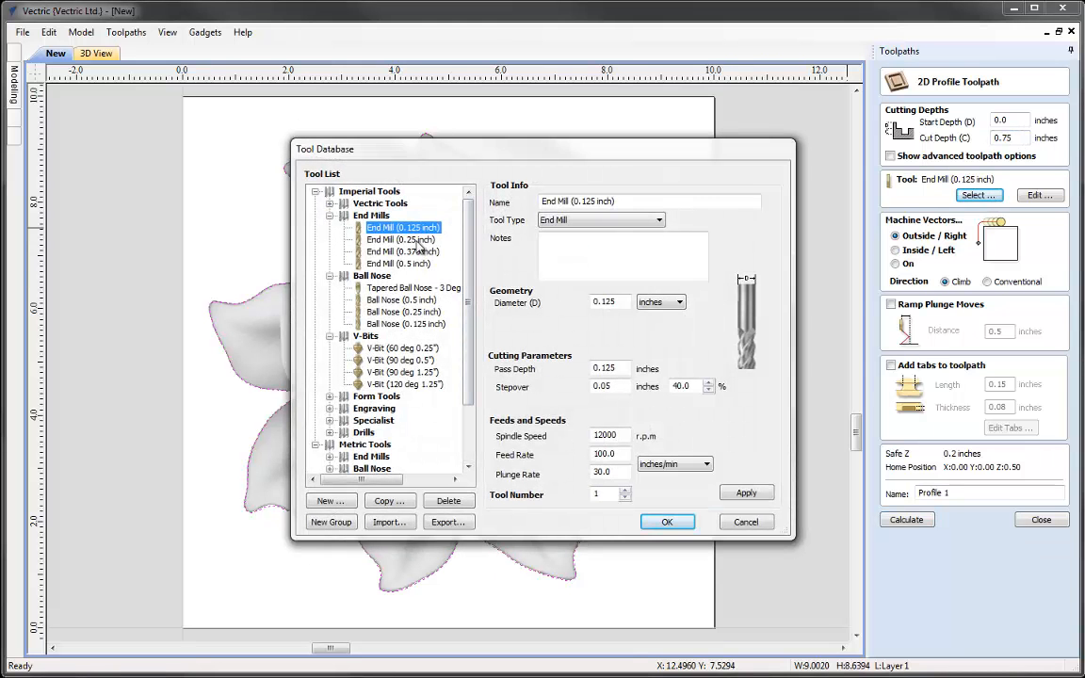
pyautogui.click(417, 242)
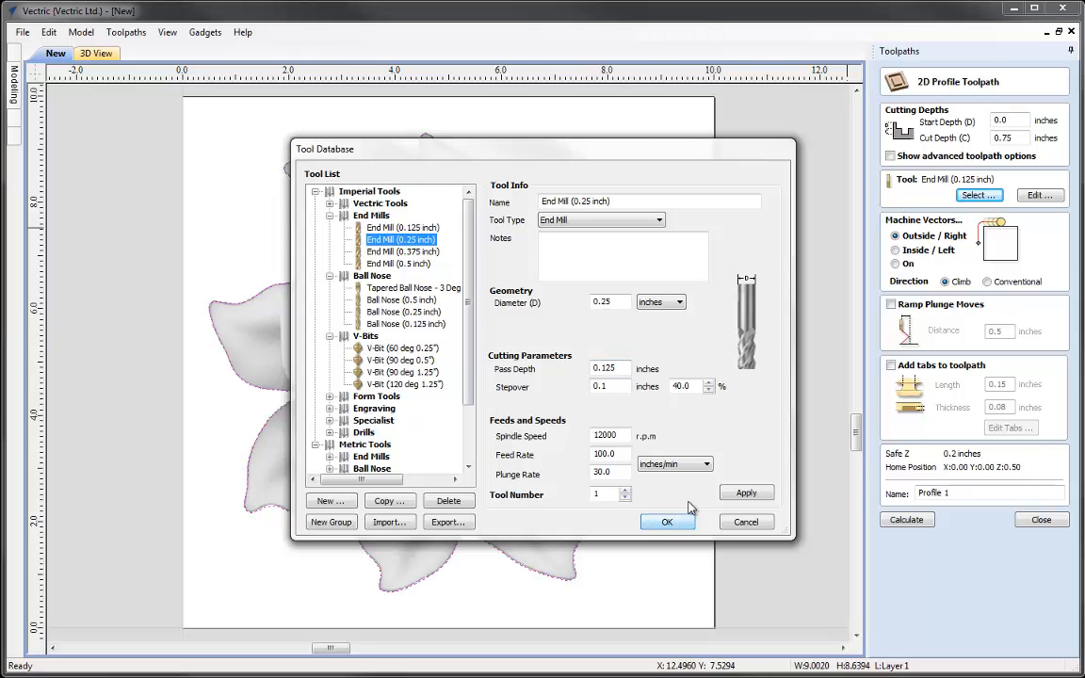
pyautogui.click(665, 521)
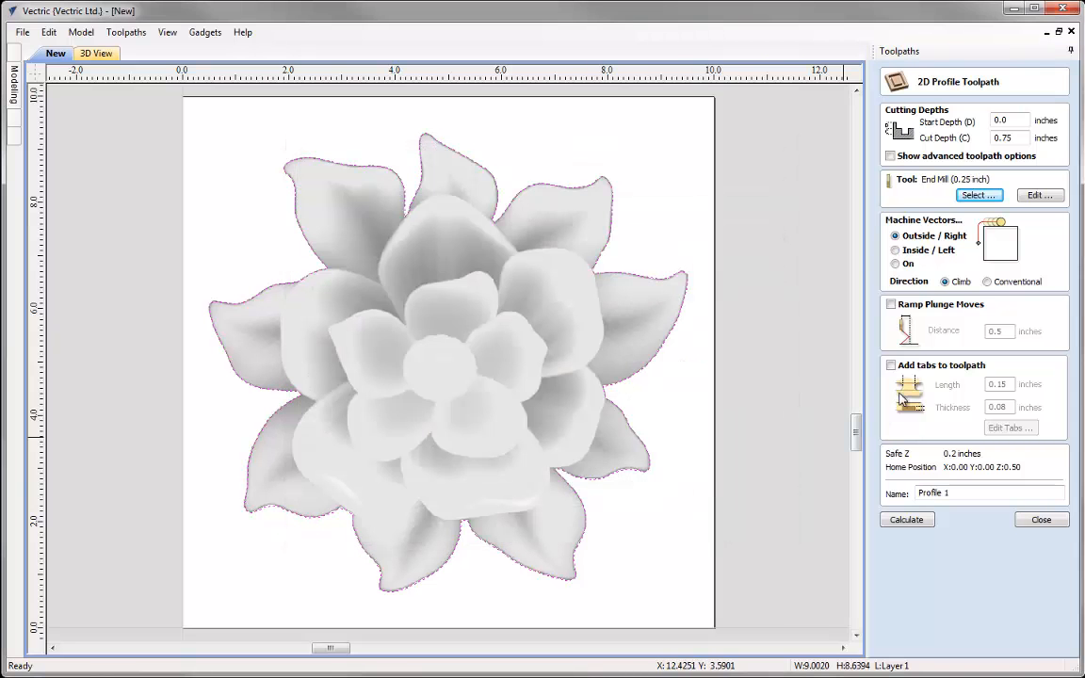
pyautogui.click(1039, 195)
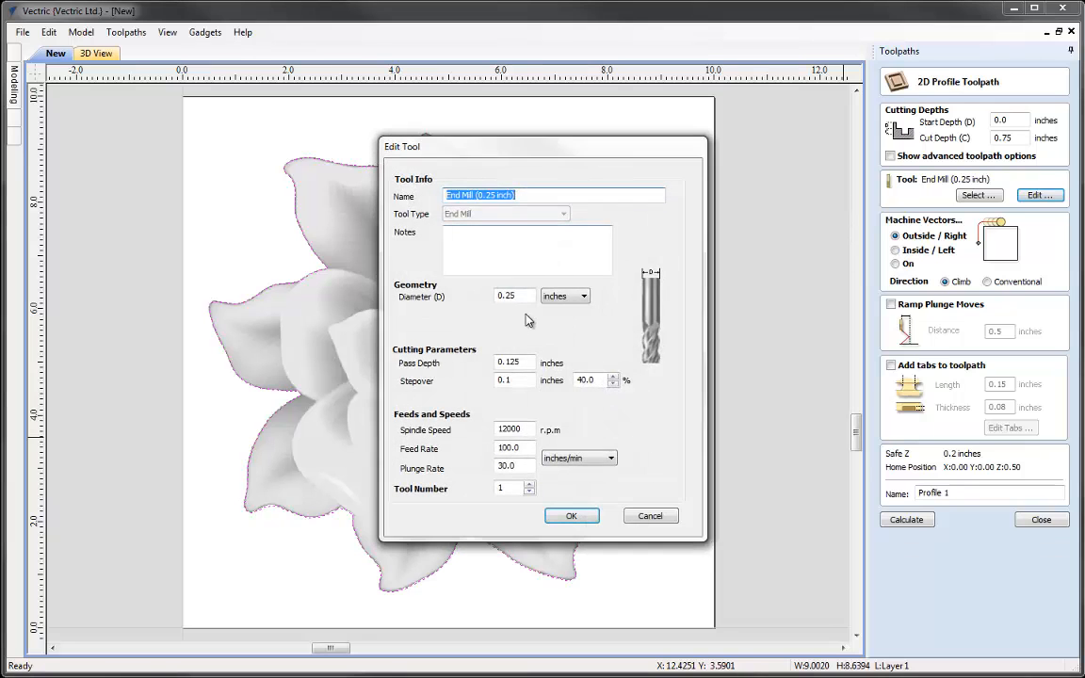
pyautogui.doubleClick(513, 363)
pyautogui.write('0.25')
pyautogui.click(562, 514)
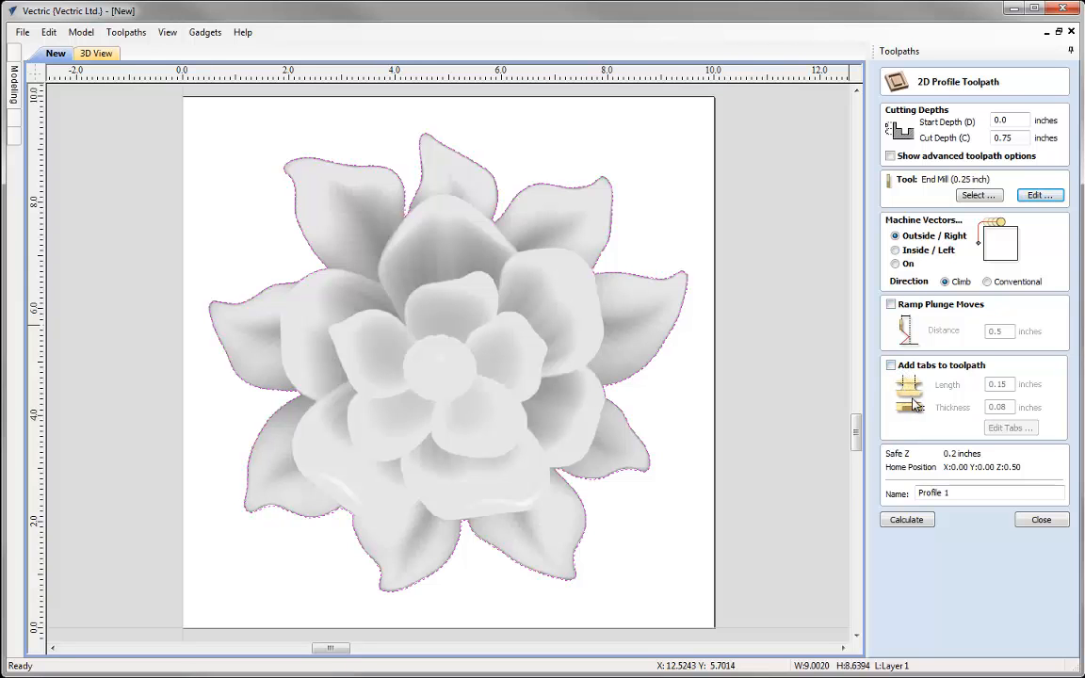
# Name the profile toolpath Profile_025EM and calculate it
pyautogui.click(958, 491)
pyautogui.press('BackSpace')
pyautogui.press('BackSpace')
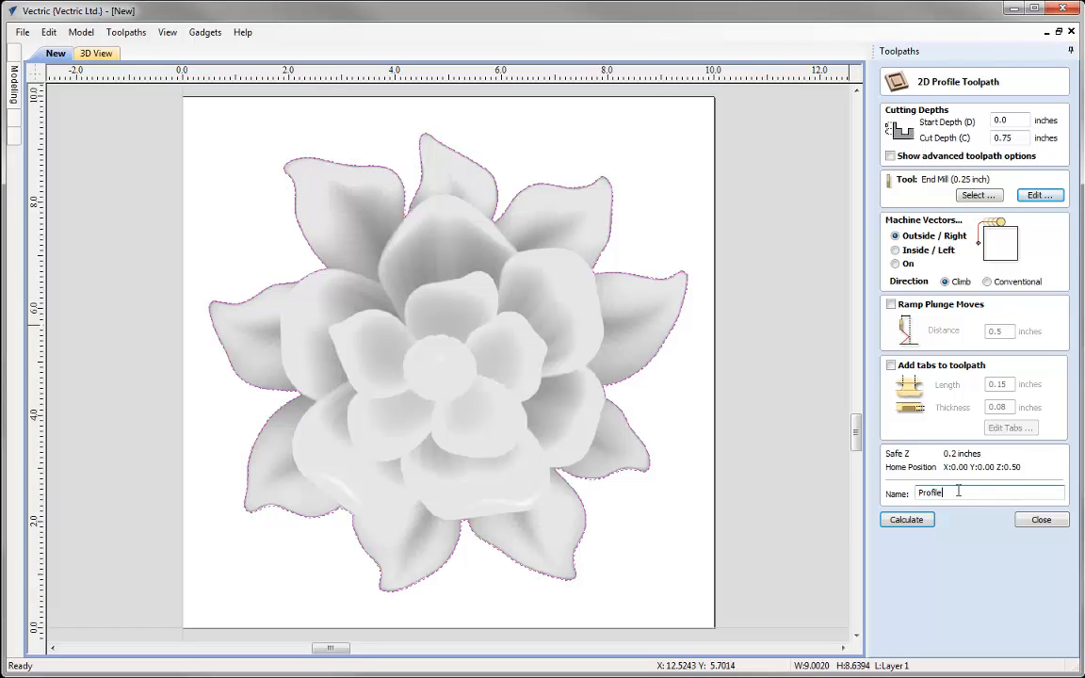
pyautogui.write('_025EM')
pyautogui.click(911, 518)
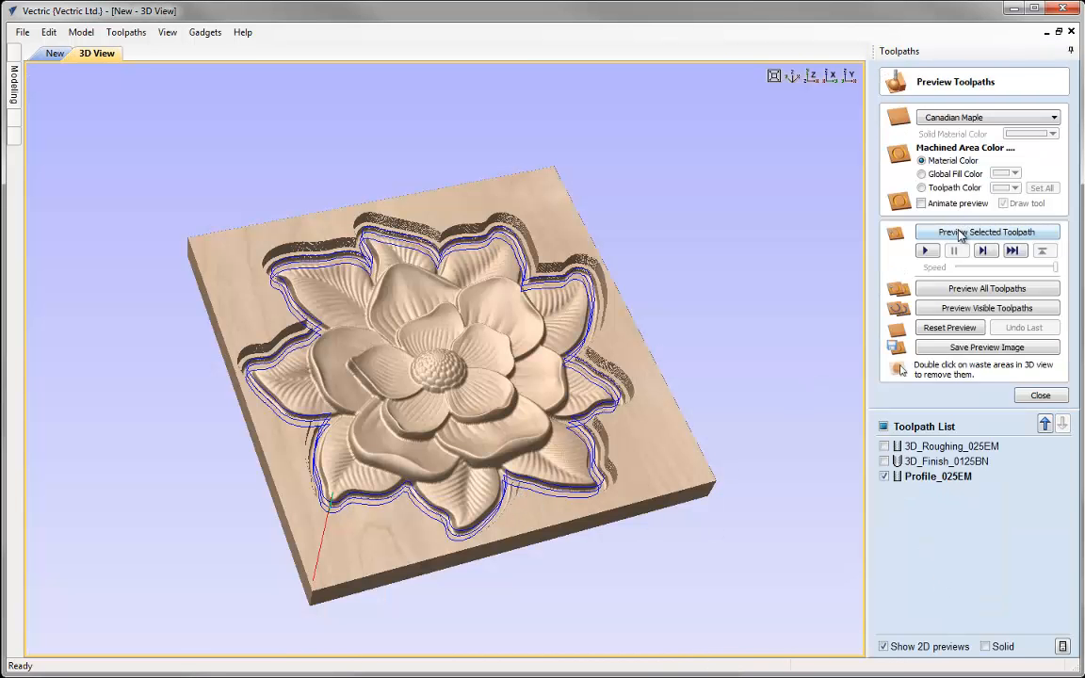
# Preview the Profile_025EM toolpath and remove the waste material around the flower from the 3D preview
pyautogui.click(959, 234)
pyautogui.moveTo(473, 321)
pyautogui.mouseDown()
pyautogui.moveTo(443, 358)
pyautogui.moveTo(371, 318)
pyautogui.moveTo(485, 400)
pyautogui.moveTo(509, 403)
pyautogui.mouseUp()
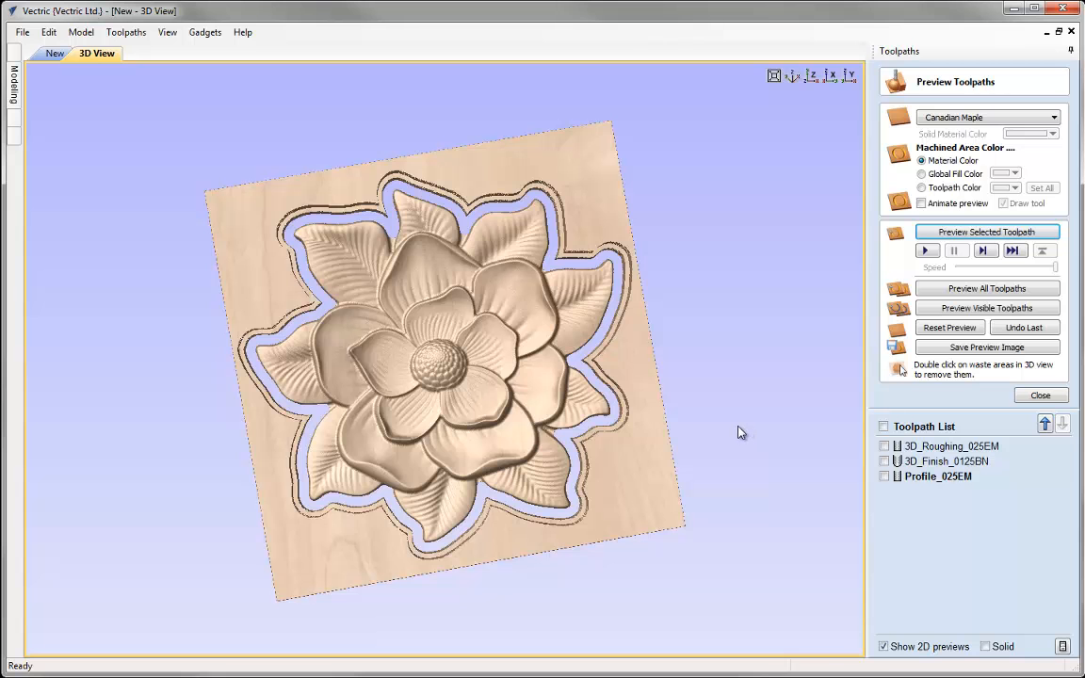
pyautogui.scroll(4, 618, 508)
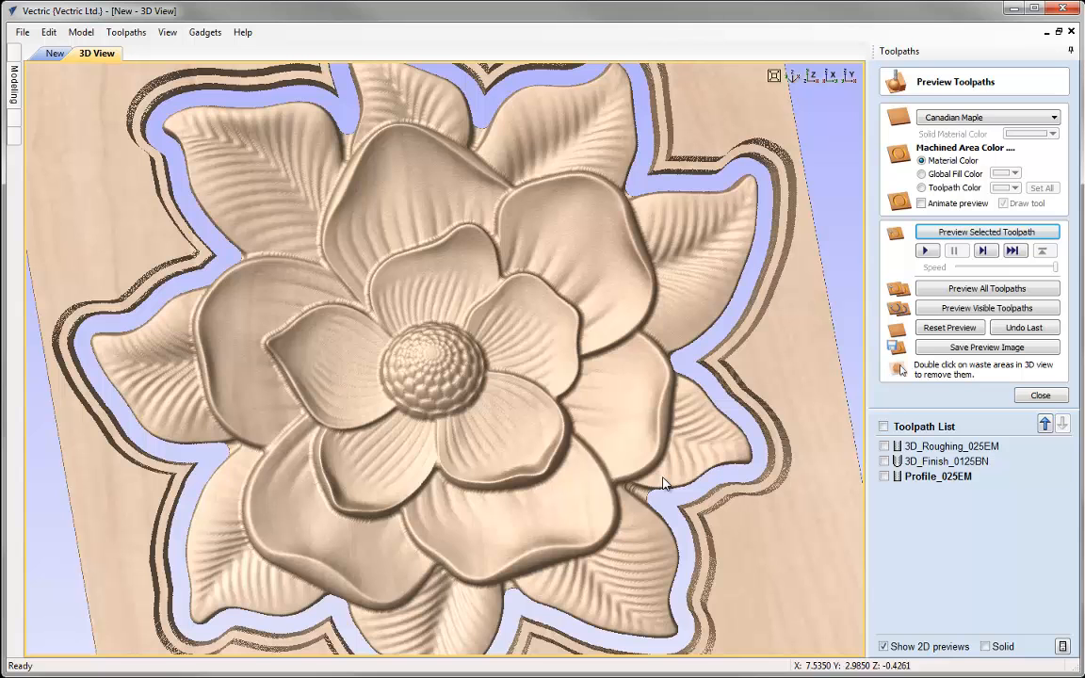
pyautogui.click(795, 77)
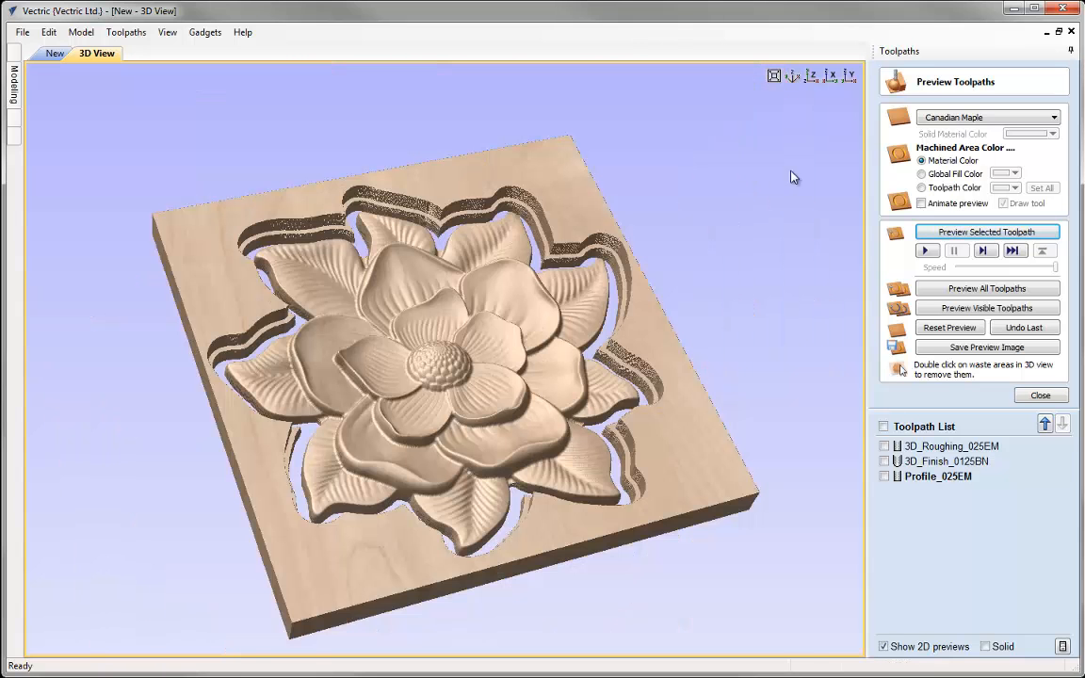
pyautogui.doubleClick(671, 457)
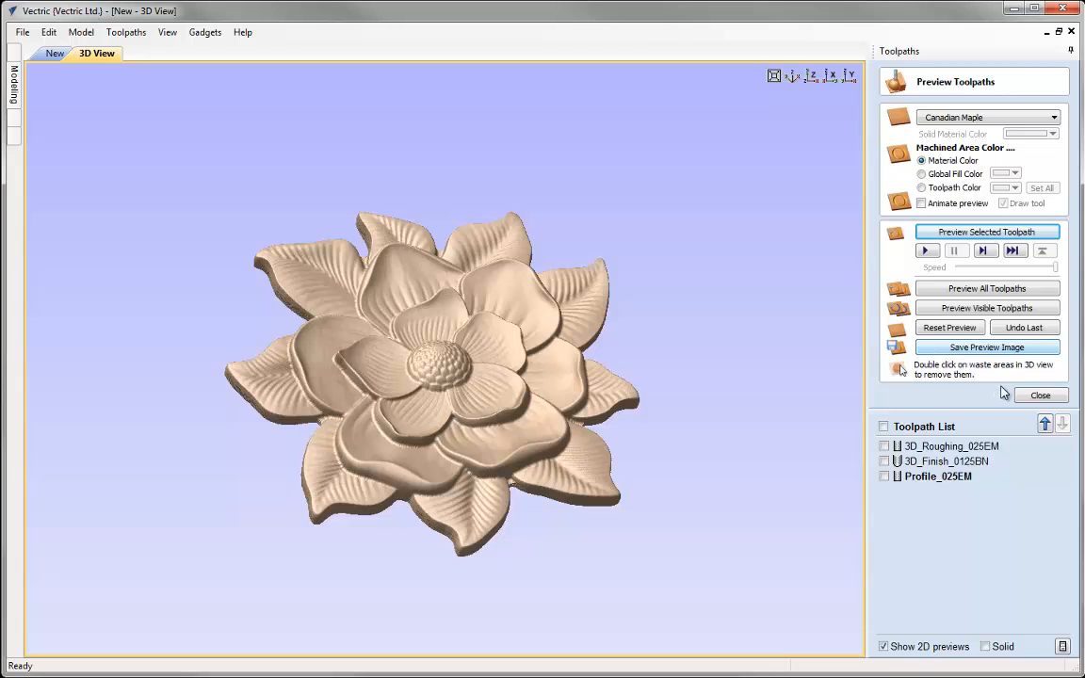
pyautogui.click(1037, 394)
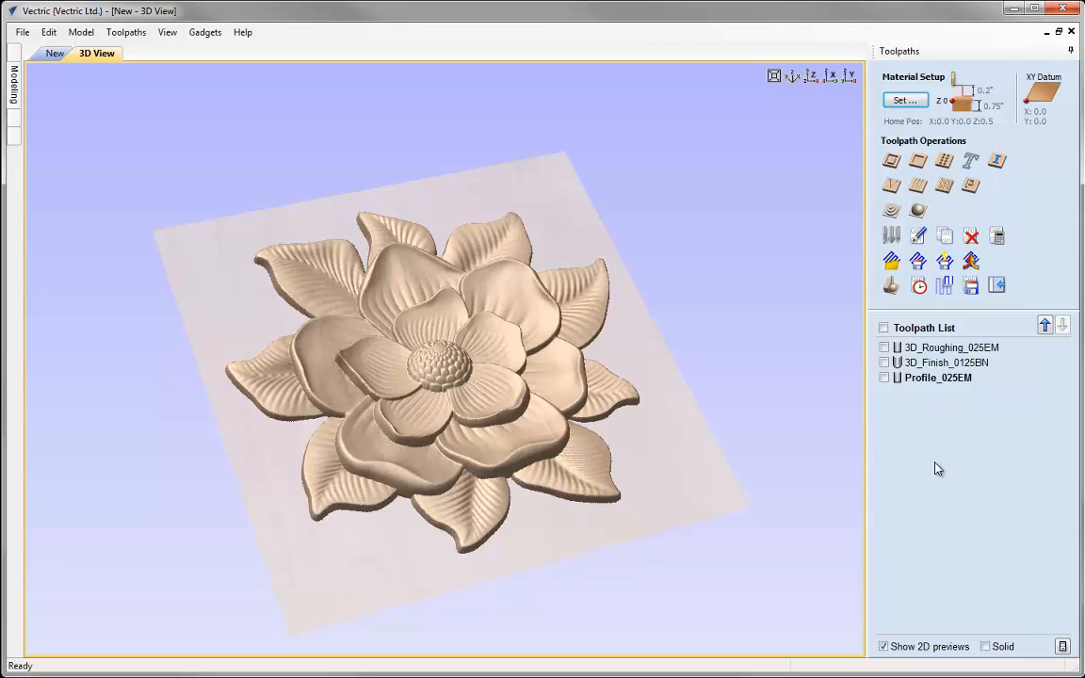
# Set up 3D_Roughing_025EM for export as a separate file with the G Code (inch) (*.tap) post processor
pyautogui.click(949, 349)
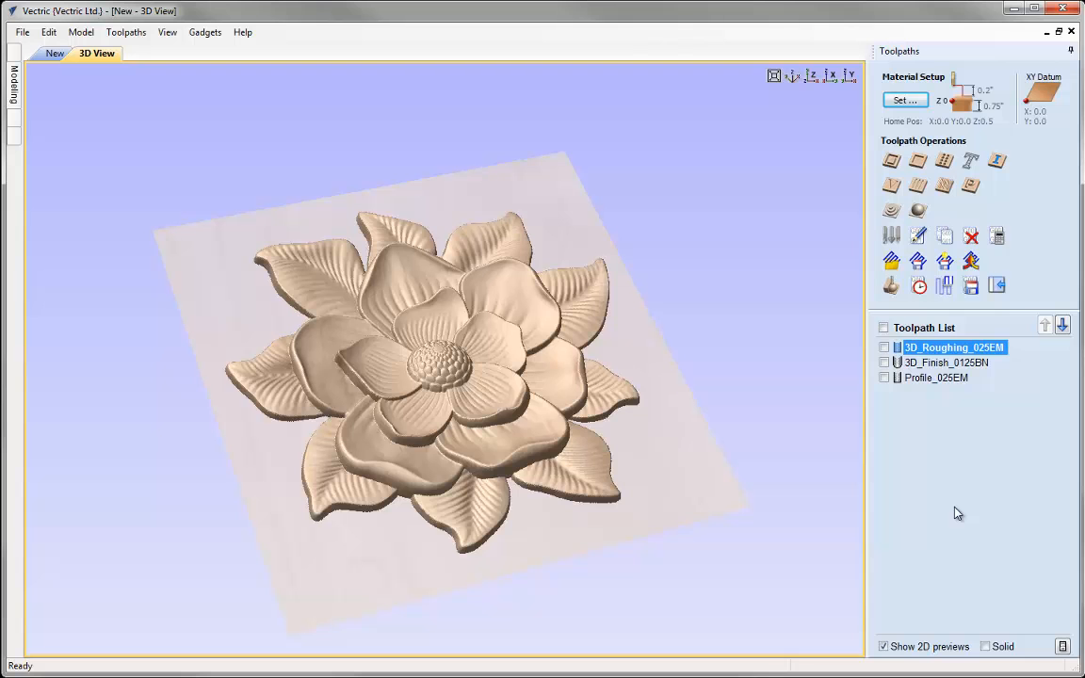
pyautogui.click(971, 287)
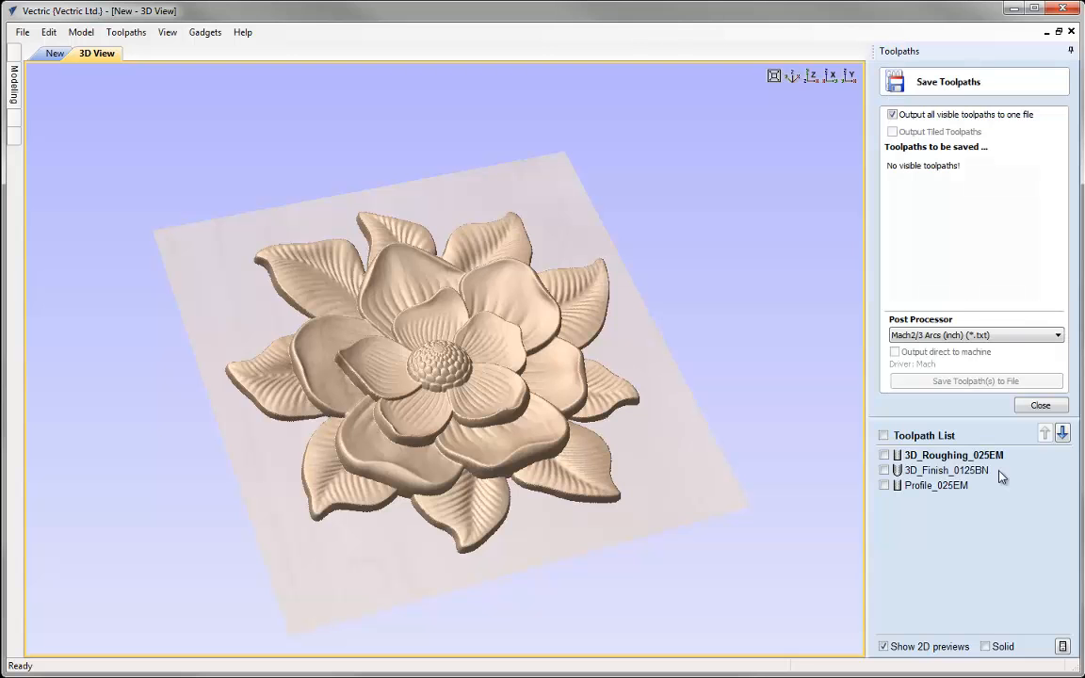
pyautogui.click(893, 114)
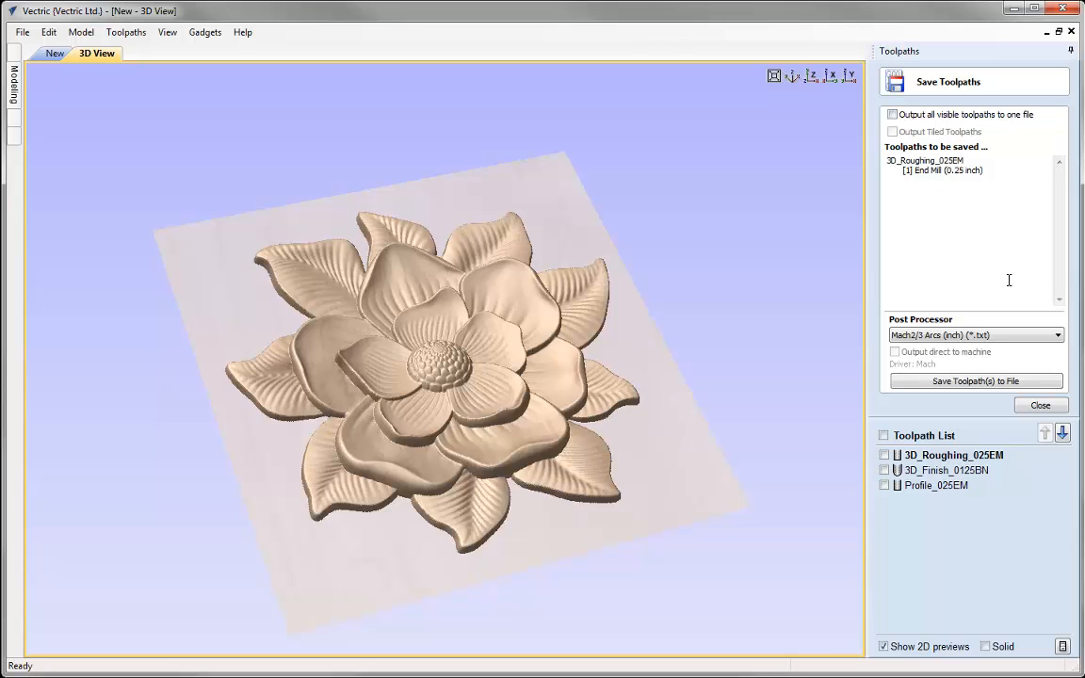
pyautogui.click(1058, 335)
pyautogui.moveTo(1059, 508); pyautogui.dragTo(1058, 445)
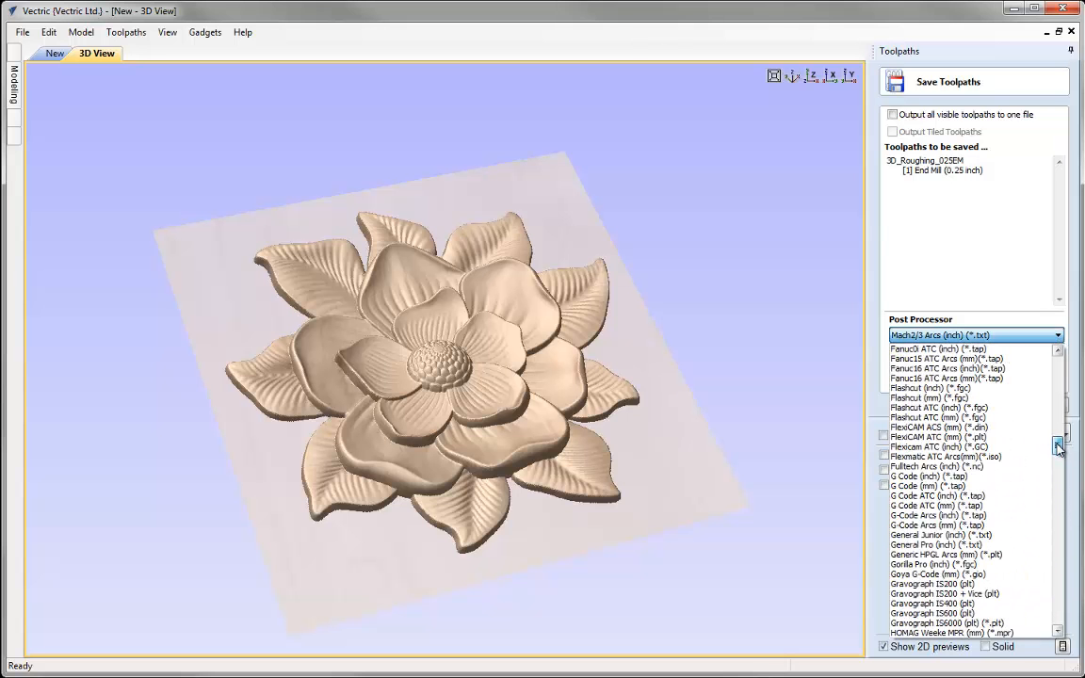
pyautogui.click(962, 476)
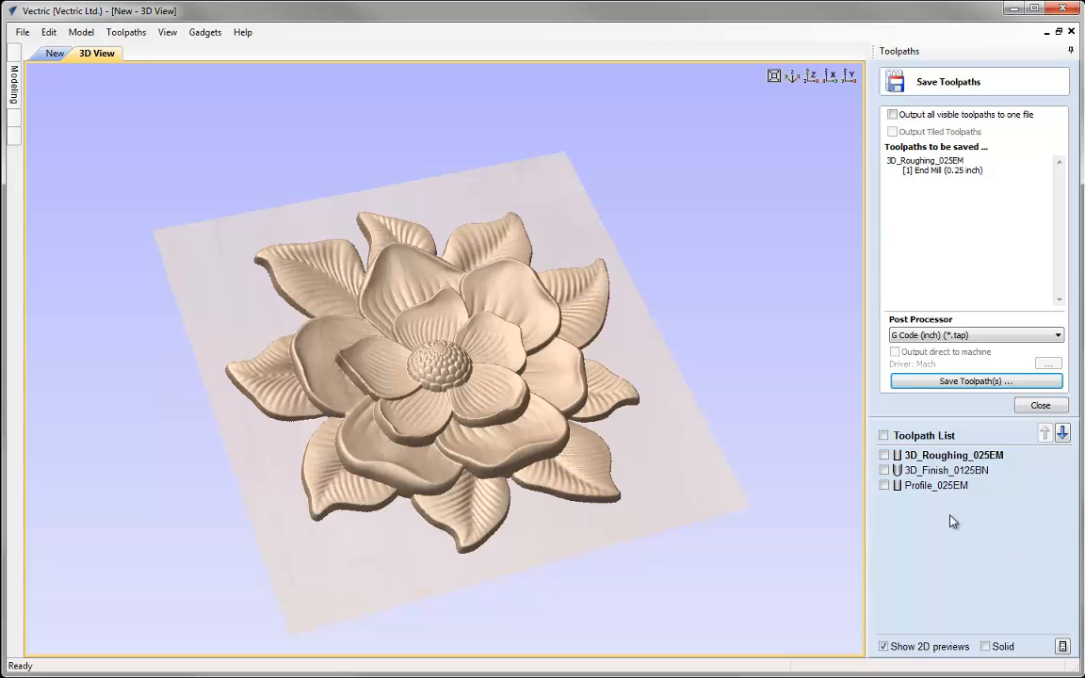
# Review the roughing toolpath's output file name and the export entries for 3D_Finish_0125BN and Profile_025EM
pyautogui.click(969, 381)
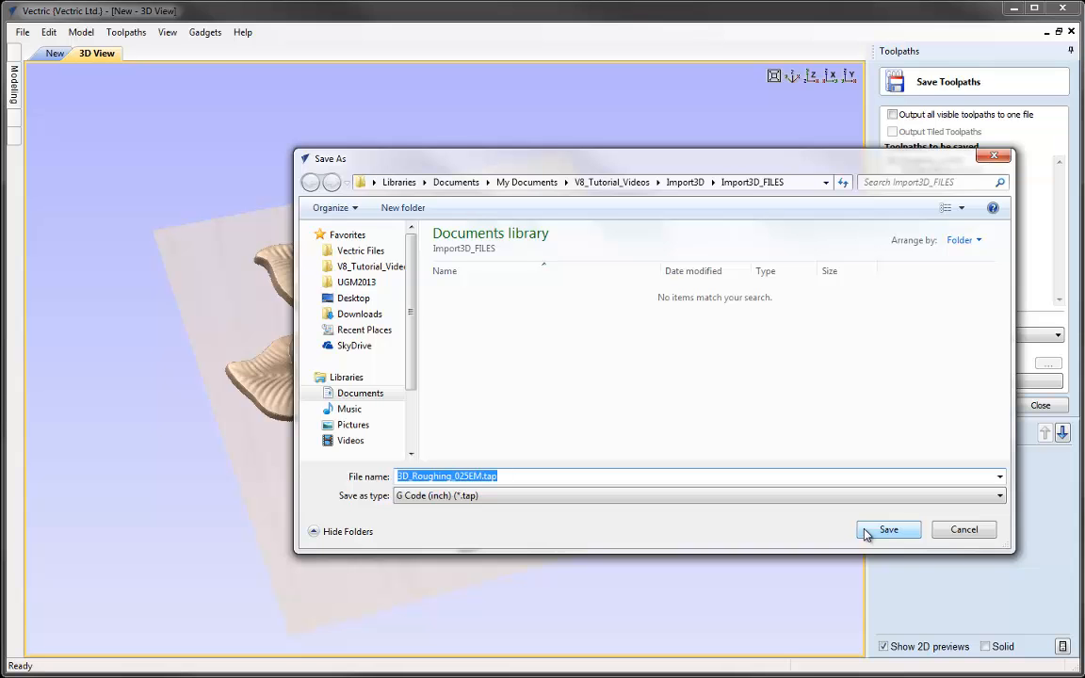
pyautogui.click(958, 530)
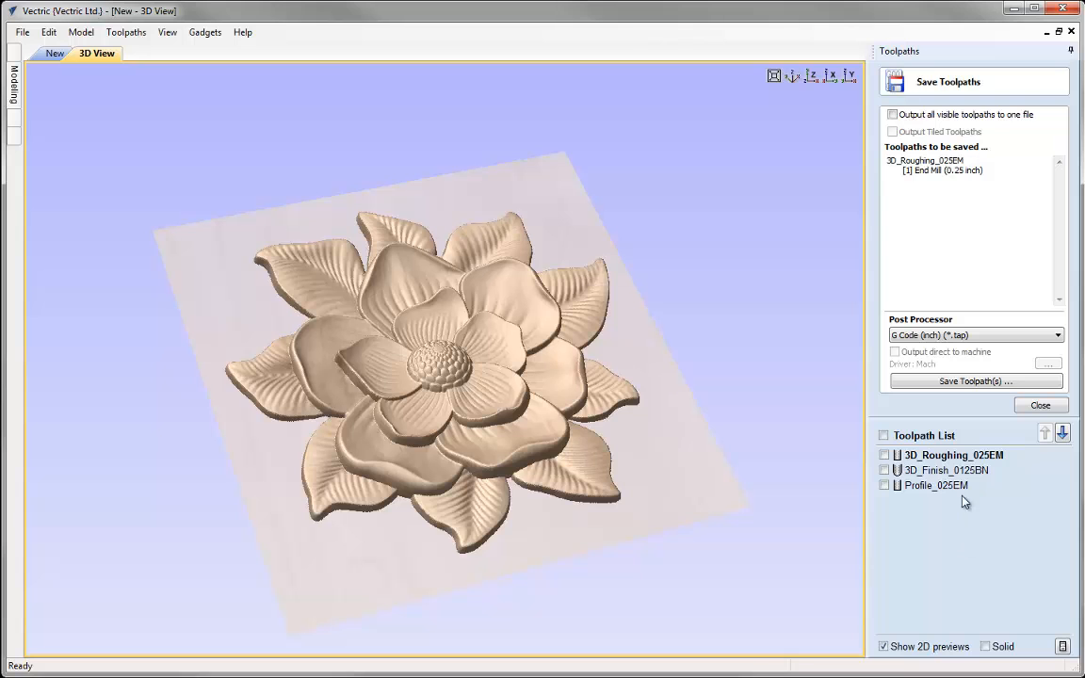
pyautogui.click(955, 469)
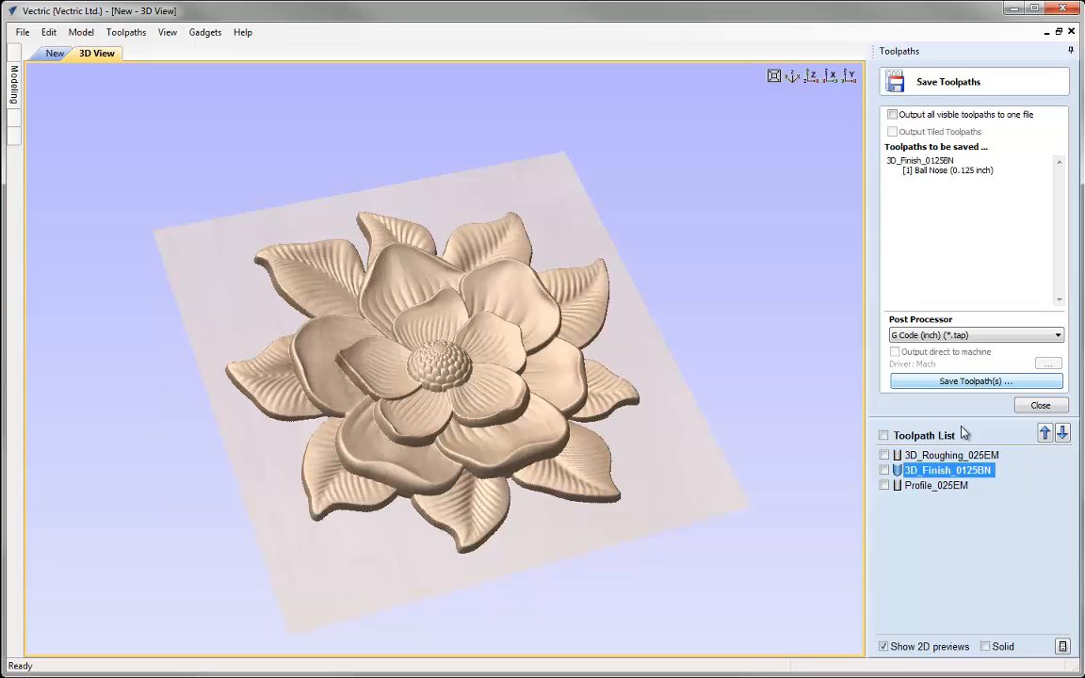
pyautogui.click(943, 486)
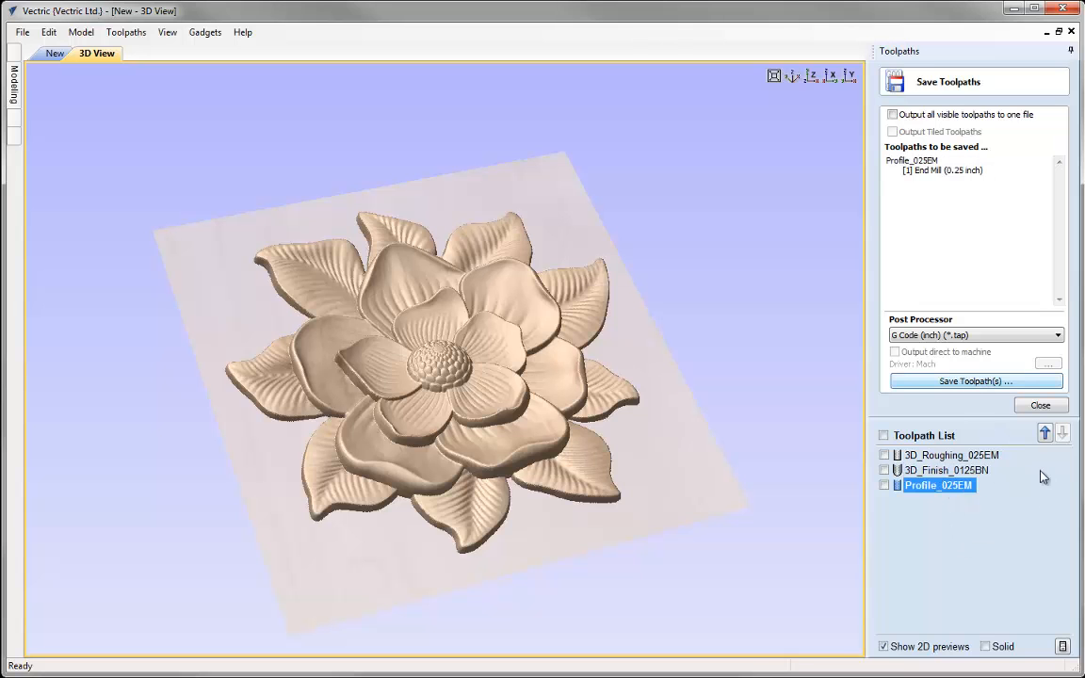
pyautogui.click(957, 553)
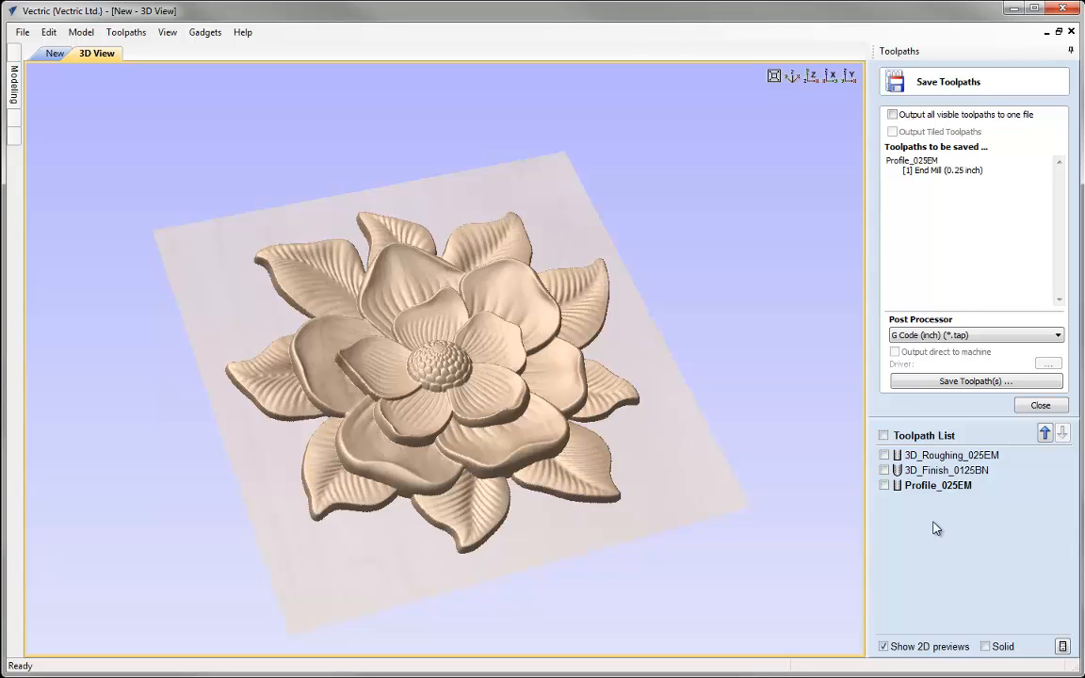
pyautogui.click(1037, 404)
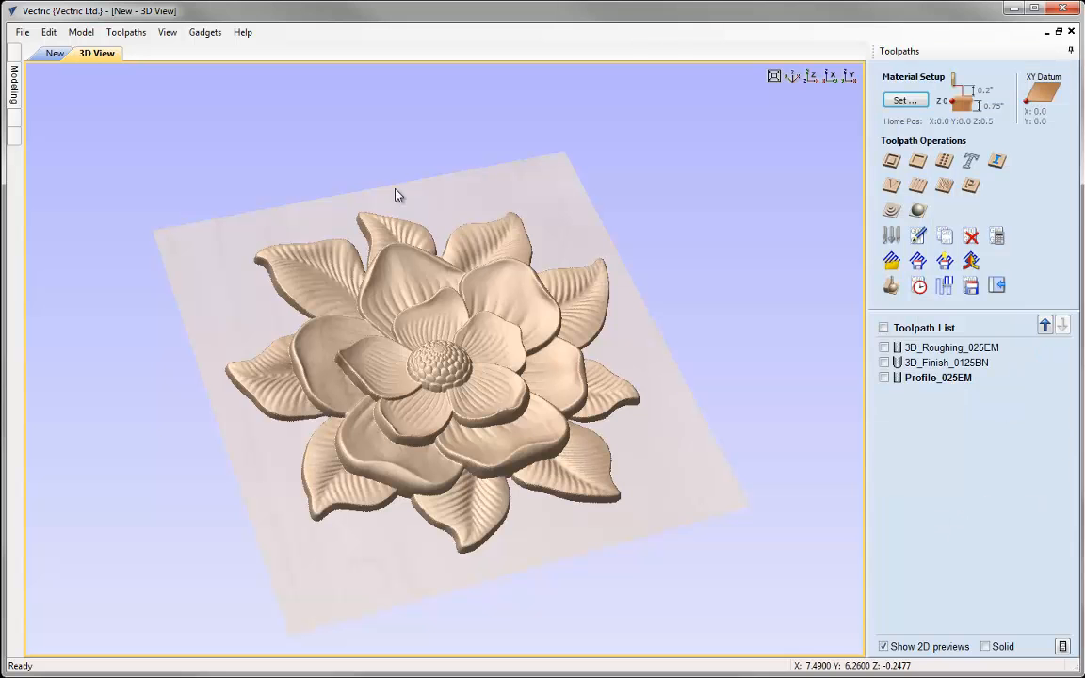
# Save the job as a VCarve file named Import3D_TOOLPATH in the Import3D_FILES folder
pyautogui.click(22, 32)
pyautogui.click(62, 115)
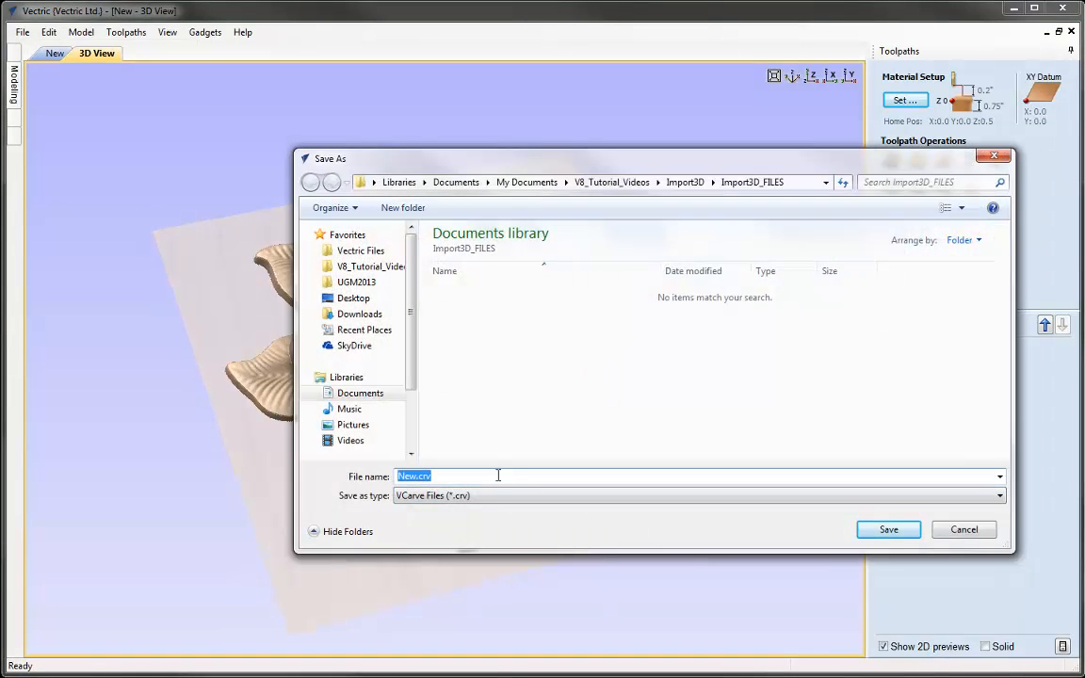
pyautogui.write('Impot')
pyautogui.press('BackSpace')
pyautogui.write('rt3D_TOOLPATH')
pyautogui.click(885, 529)
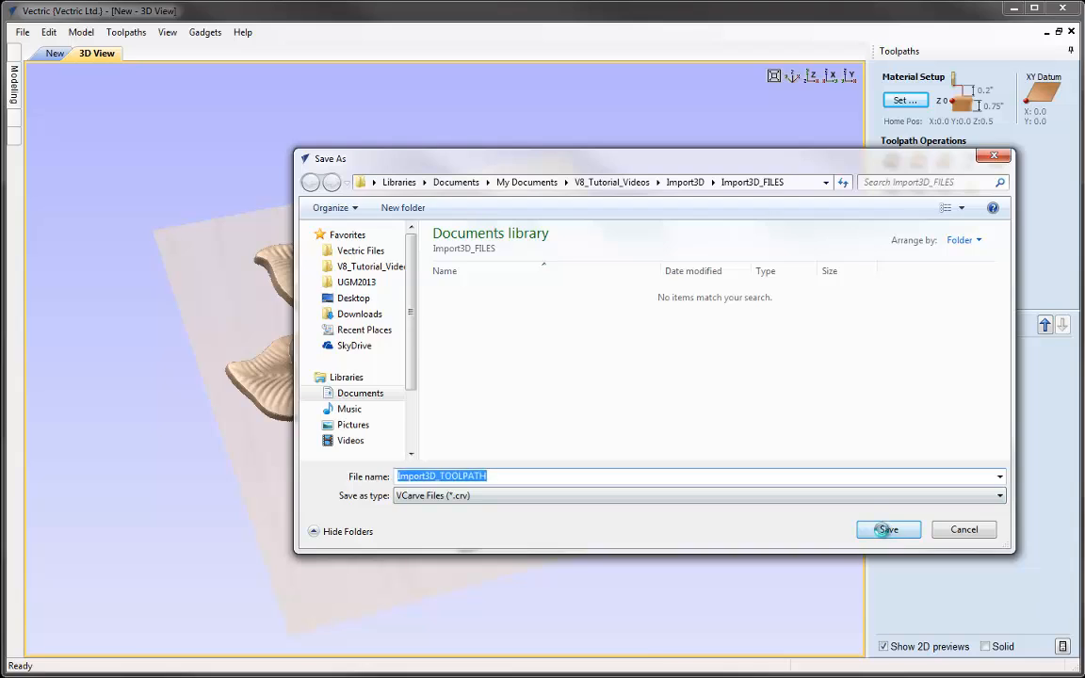